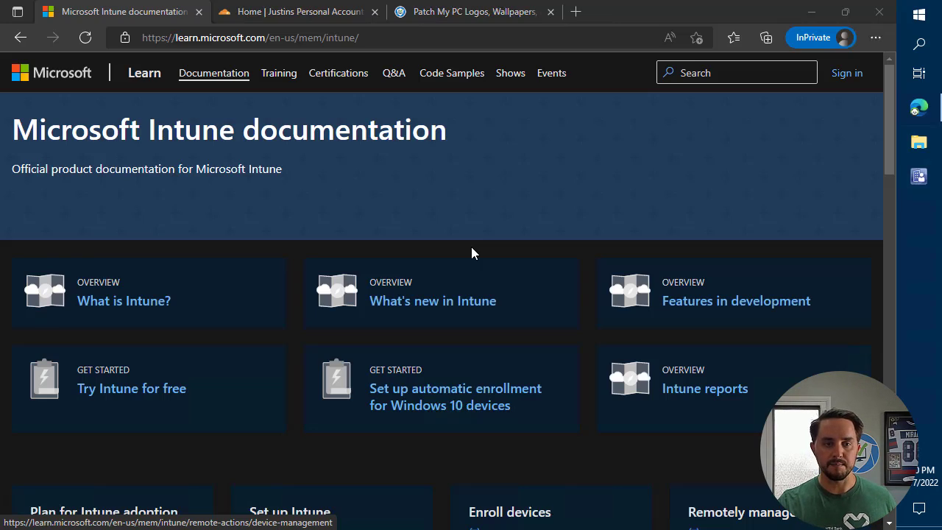
Open the Try Intune for free quickstart in Microsoft Learn
left_click(474, 180)
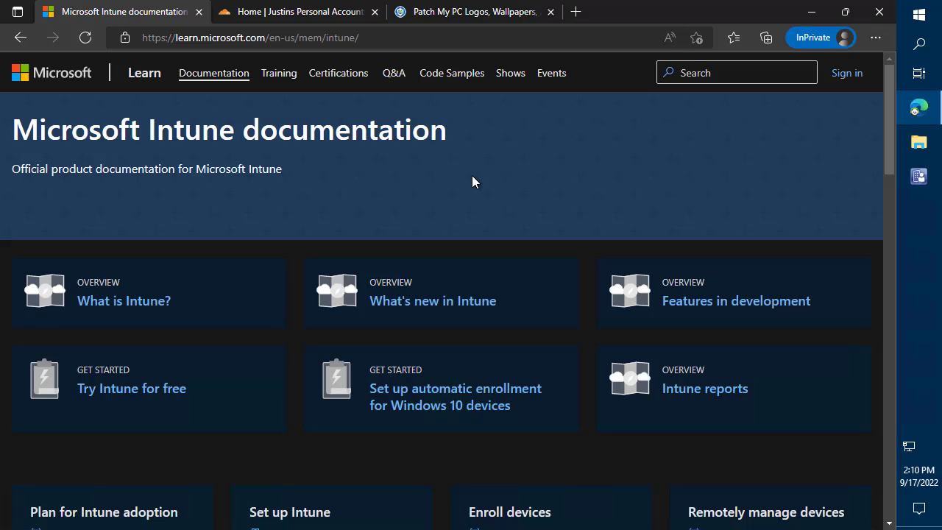
key("ctrl+2")
mouse_move(12, 239)
left_mouse_down()
mouse_move(591, 349)
mouse_move(882, 436)
left_mouse_up()
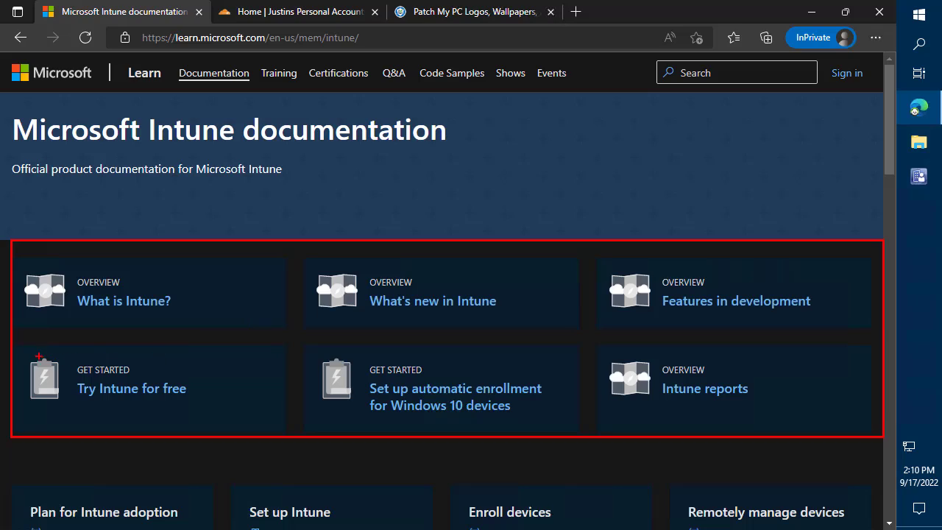
left_click_drag(25, 348, 200, 412)
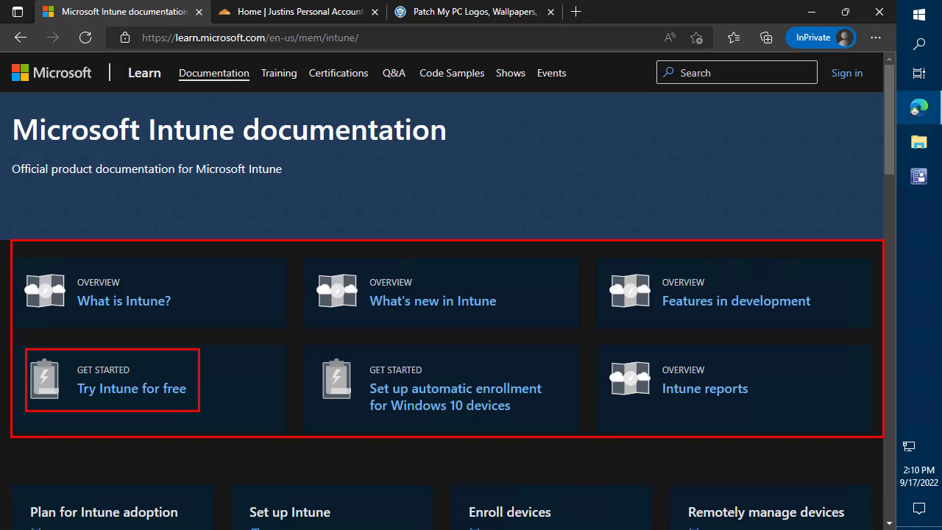
key("Escape")
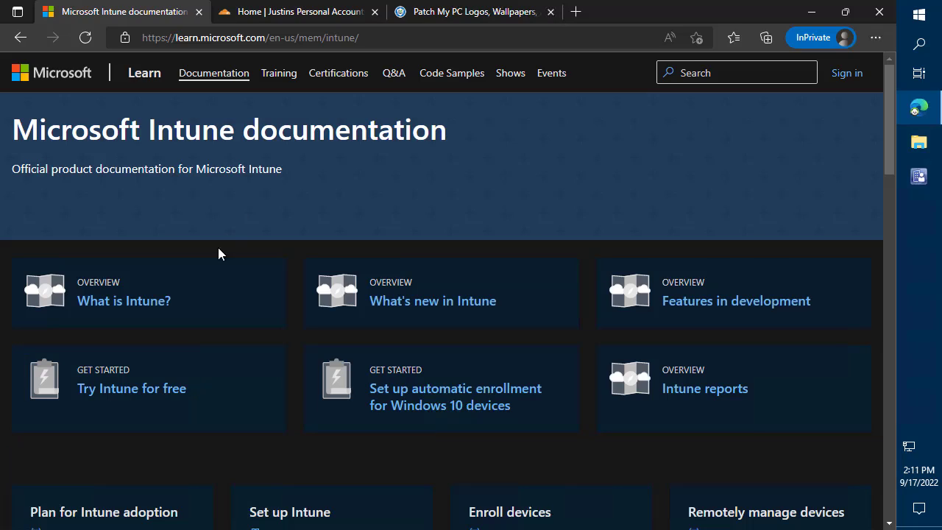
left_click(169, 376)
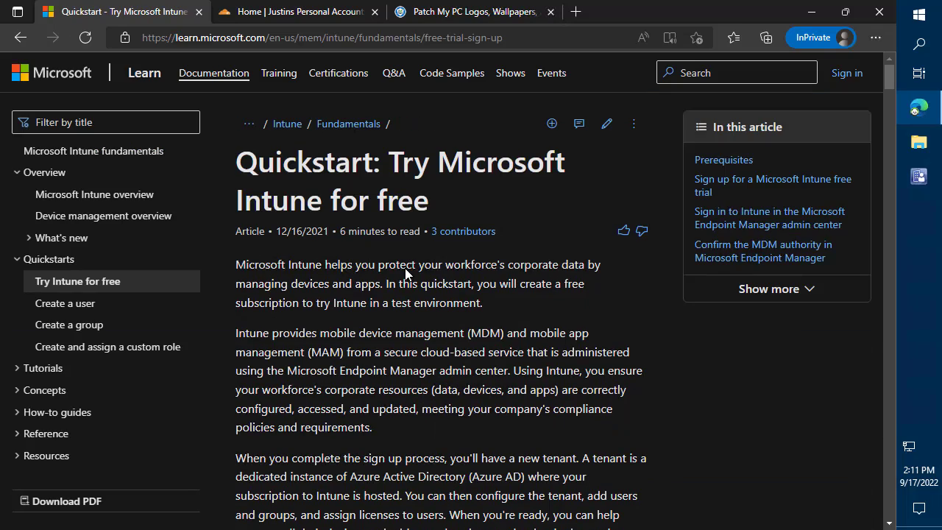
Scroll down to the free-trial sign-up steps and follow the Intune account setup link
scroll(413, 279, "down", 3)
scroll(413, 278, "down", 1)
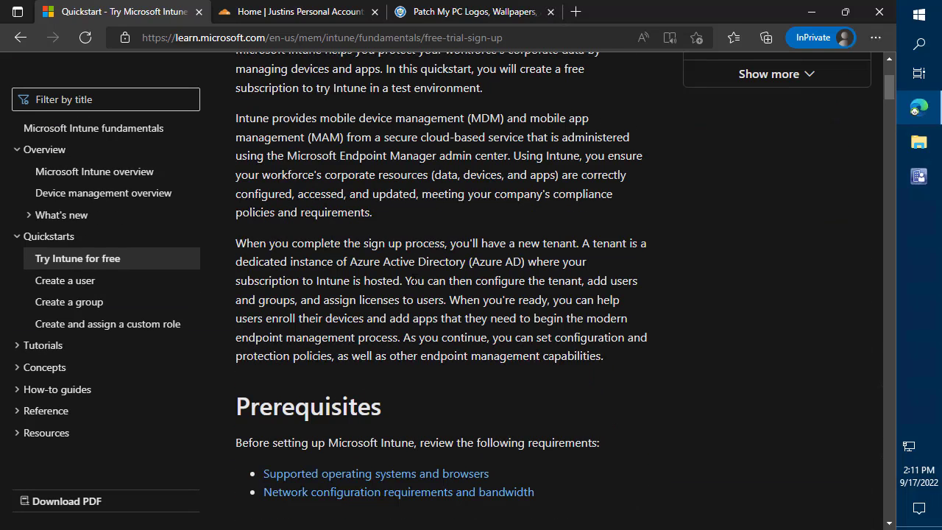
scroll(414, 278, "down", 2)
scroll(414, 283, "down", 1)
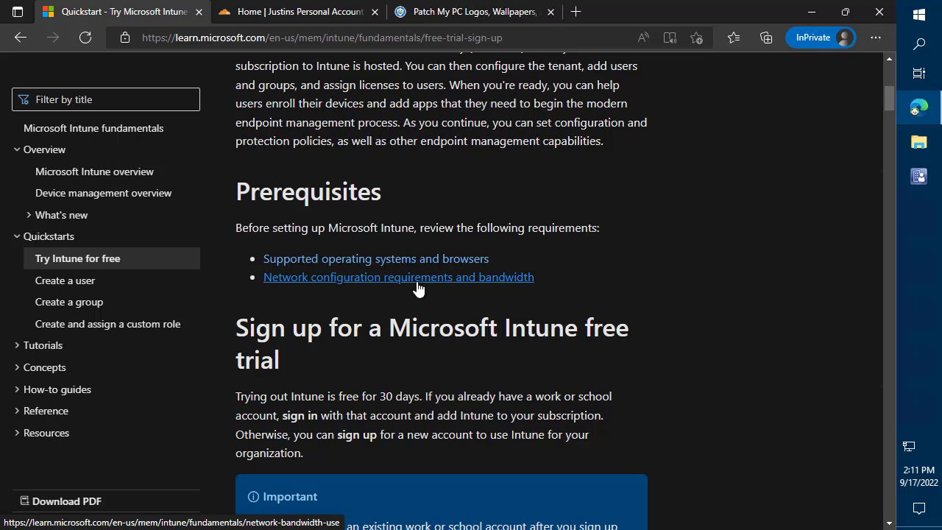
scroll(418, 288, "down", 3)
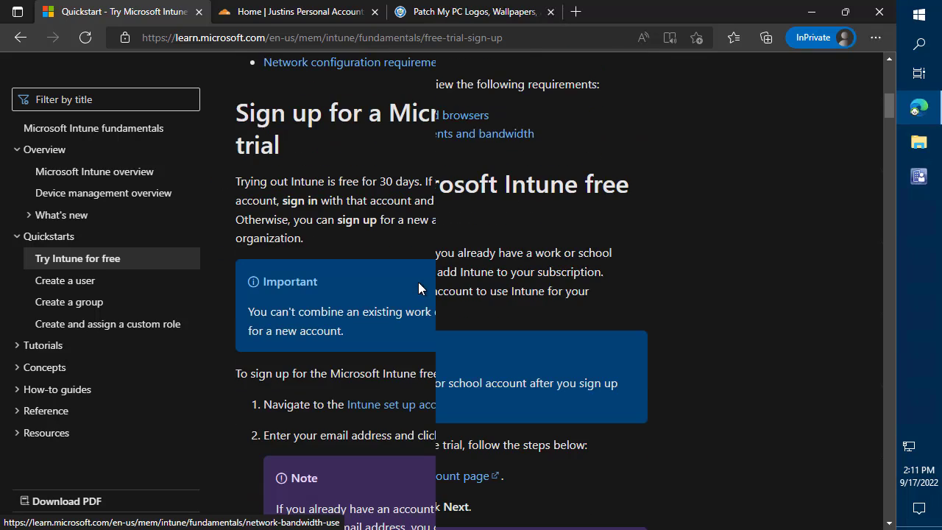
scroll(403, 343, "down", 1)
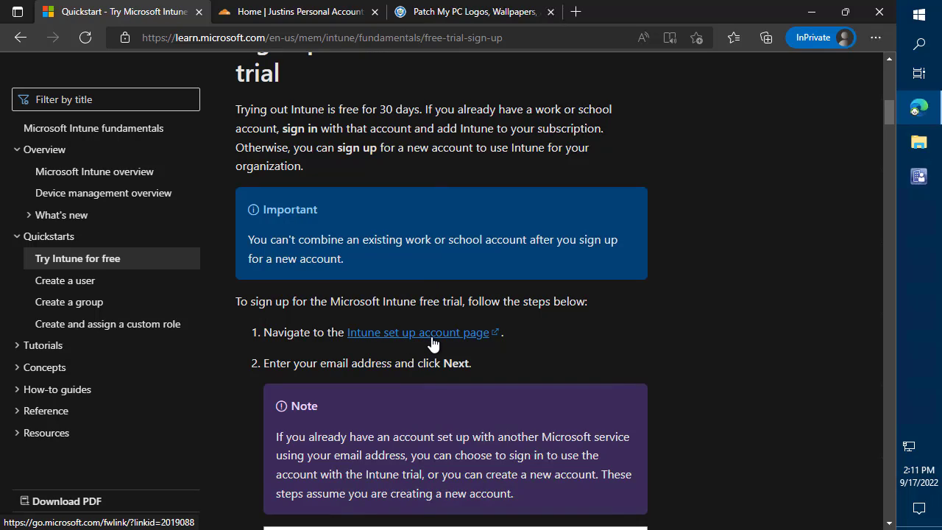
left_click(433, 335)
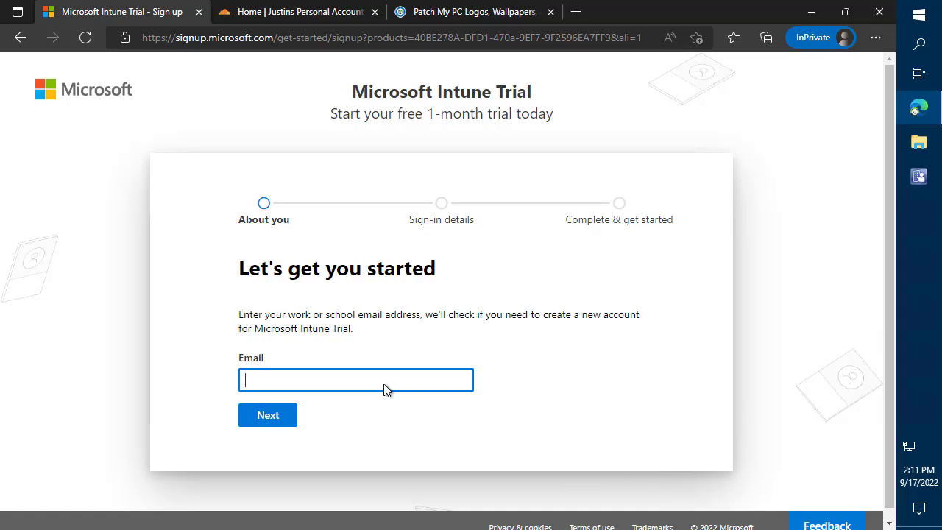
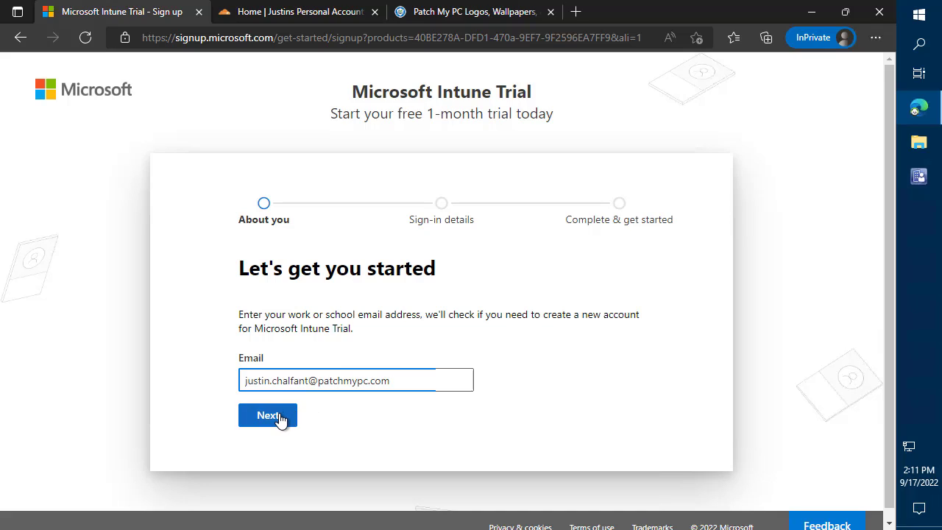
Enter the work email on the Intune Trial signup page and check it for an existing account
left_click(278, 416)
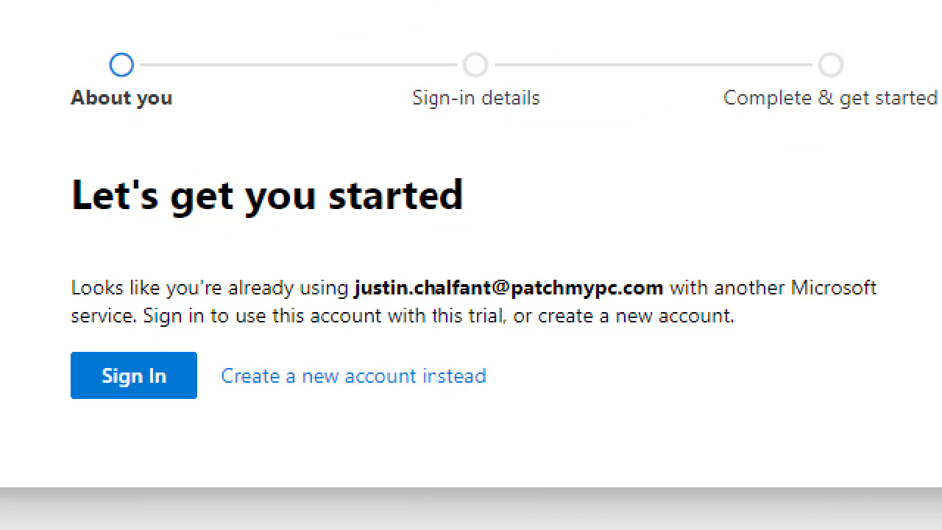
mouse_move(471, 269)
left_mouse_down()
mouse_move(518, 293)
mouse_move(674, 302)
mouse_move(664, 302)
left_mouse_up()
left_click_drag(582, 258, 582, 180)
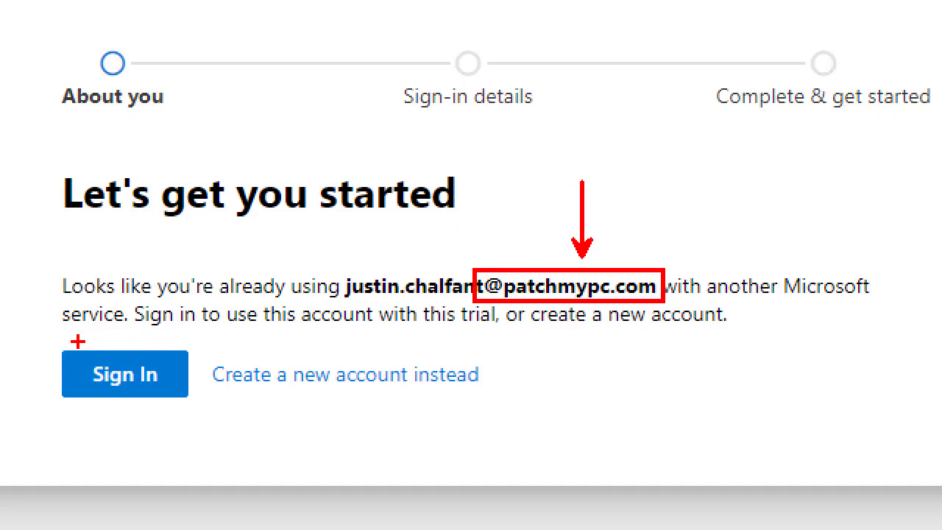
left_click_drag(54, 339, 199, 414)
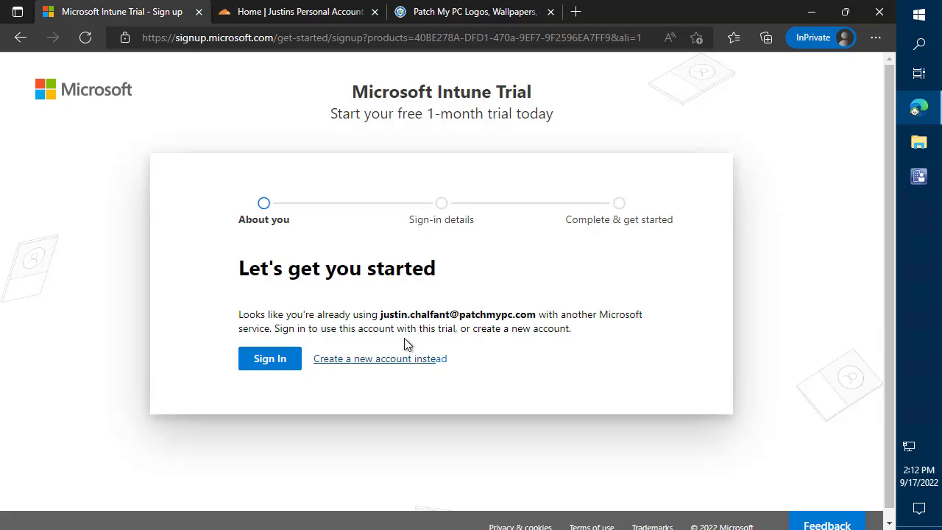
Choose to create a new account and fill in the contact's first and last name
left_click(396, 360)
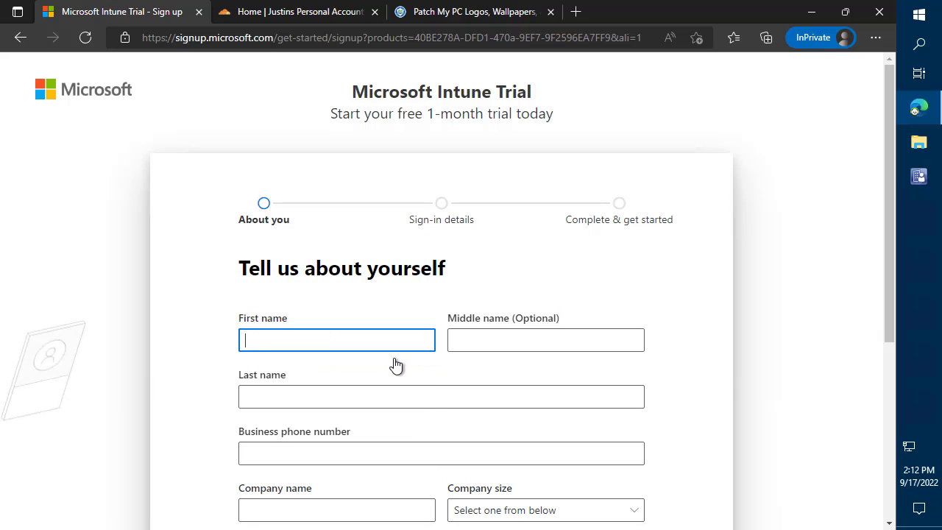
scroll(387, 329, "down", 2)
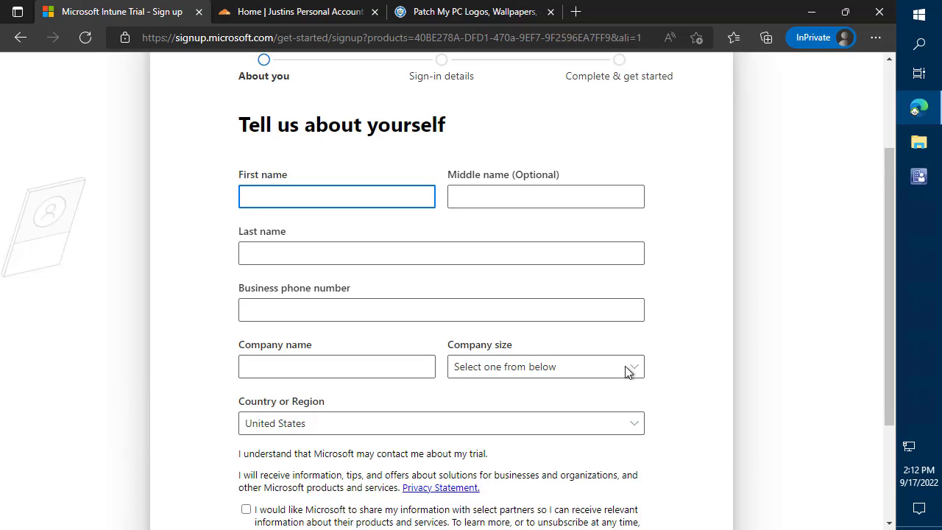
key("Tab")
key("Tab")
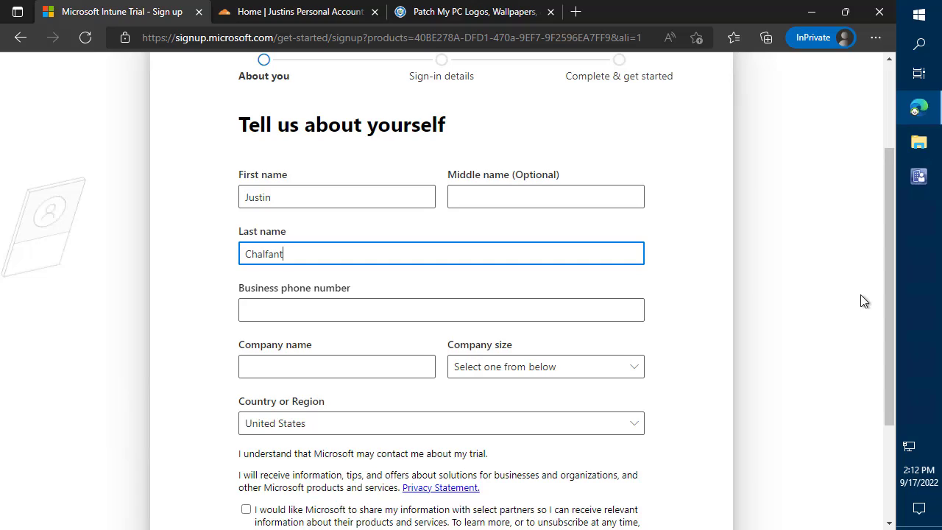
Enter the business phone, company name Patch My PC, company size 25-49 people, and submit
left_click(360, 311)
left_click(345, 367)
type("Patch My PC")
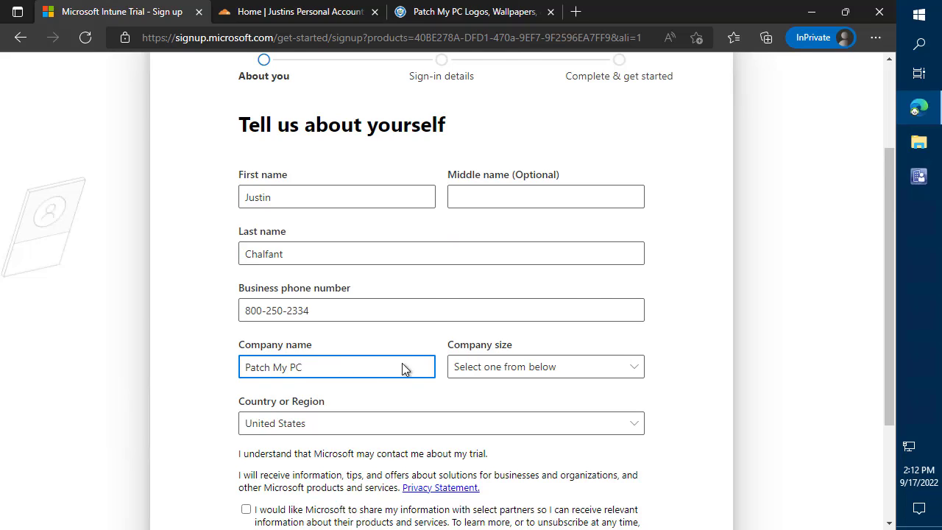
scroll(529, 210, "down", 2)
left_click(522, 227)
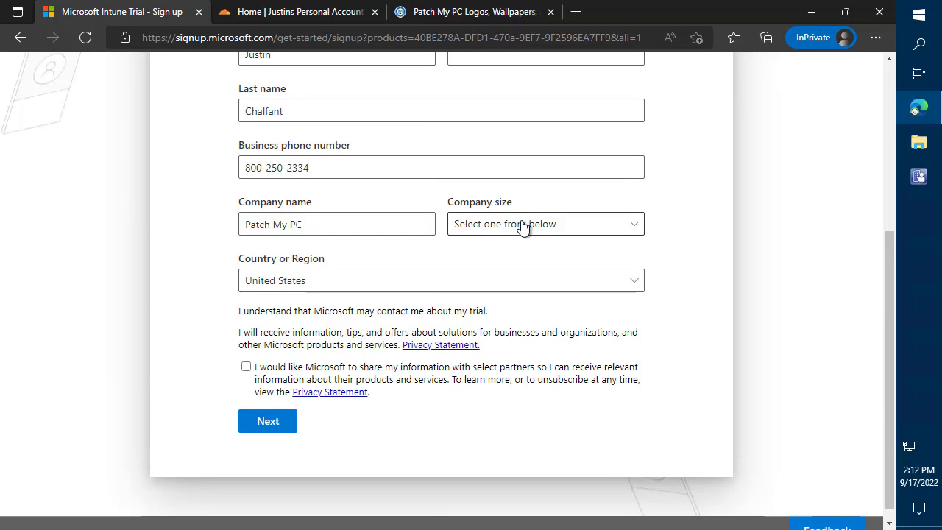
left_click(489, 383)
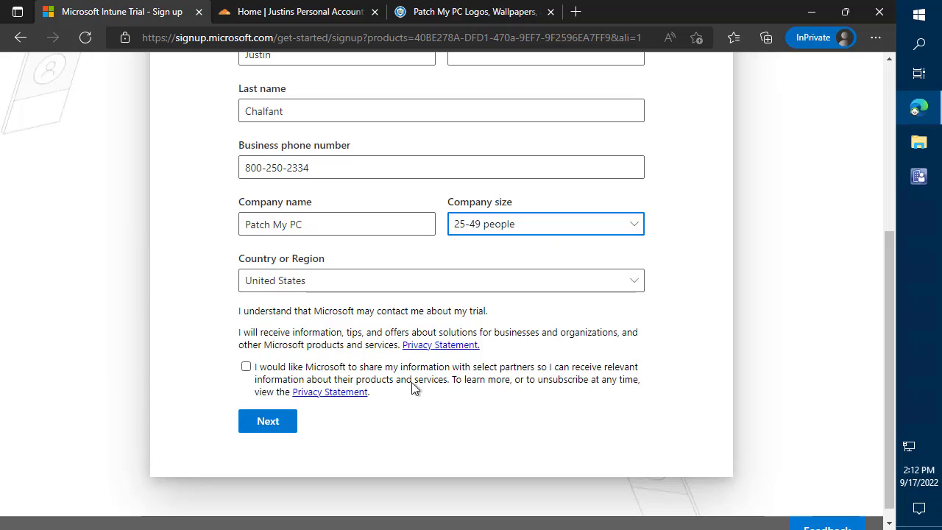
left_click(262, 421)
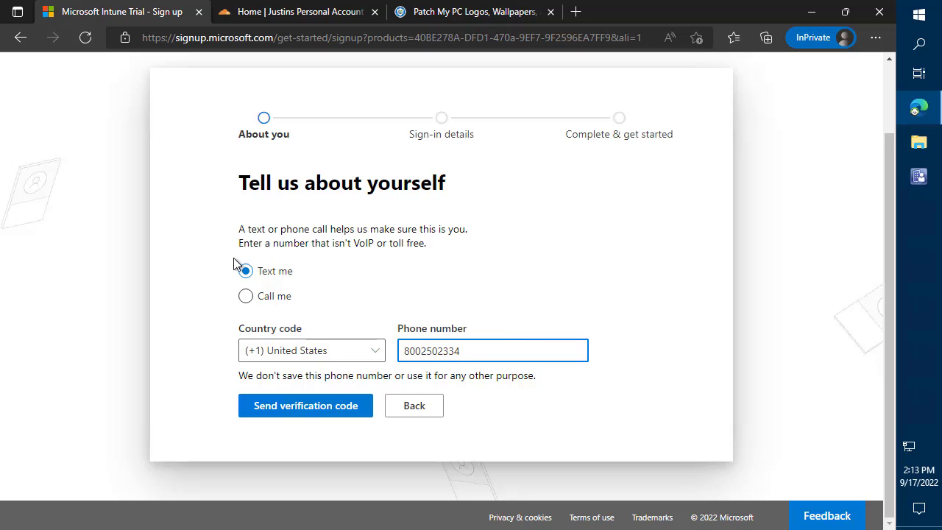
Have a verification code texted to the phone, enter the received code, and verify it
left_click_drag(233, 254, 302, 312)
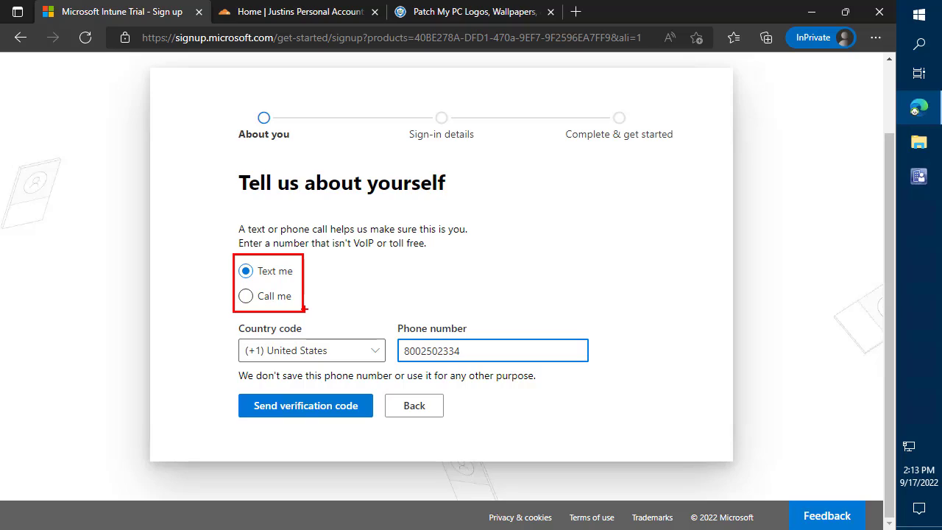
key("Escape")
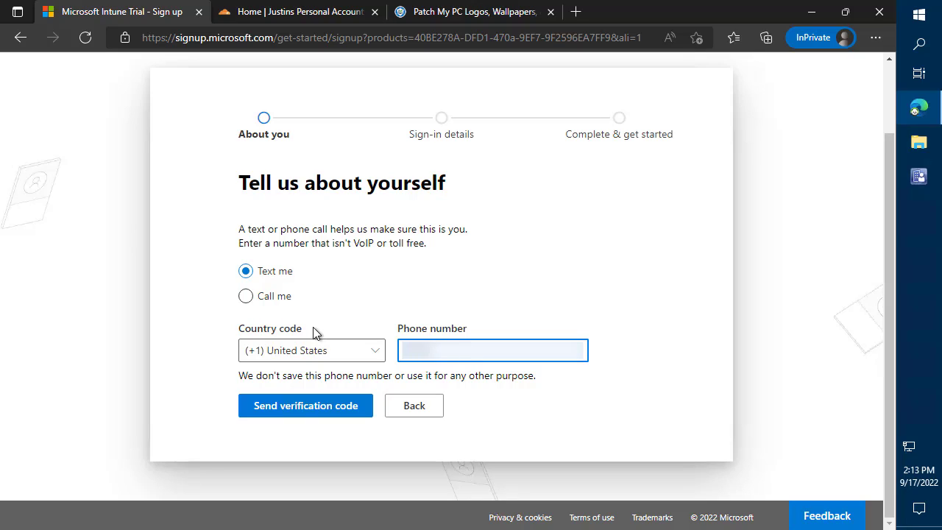
left_click(313, 409)
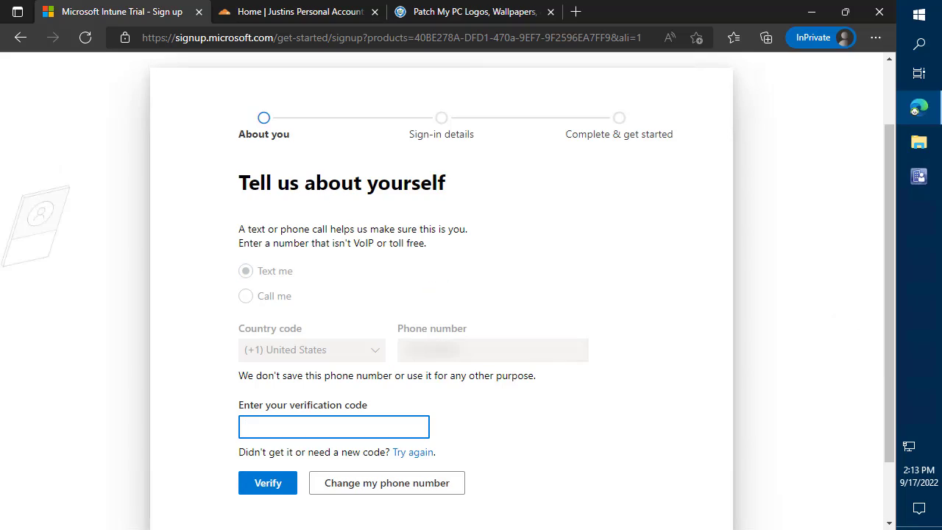
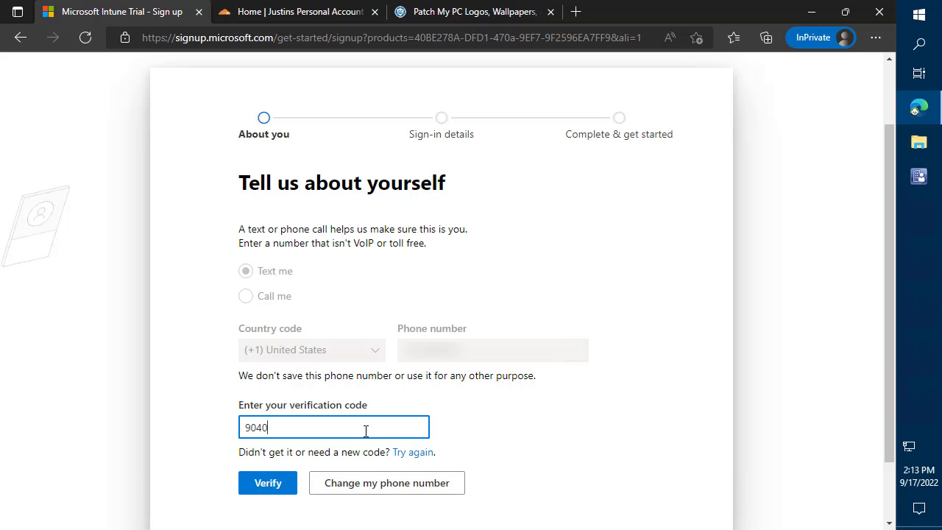
left_click(276, 483)
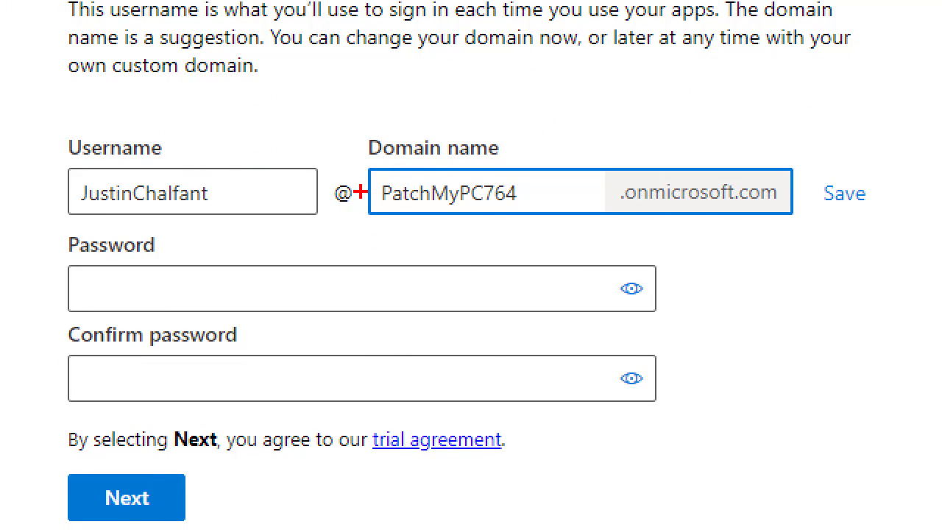
Replace the suggested domain name with setupmem and save it
mouse_move(361, 131)
left_mouse_down()
mouse_move(471, 191)
mouse_move(615, 247)
mouse_move(587, 222)
left_mouse_up()
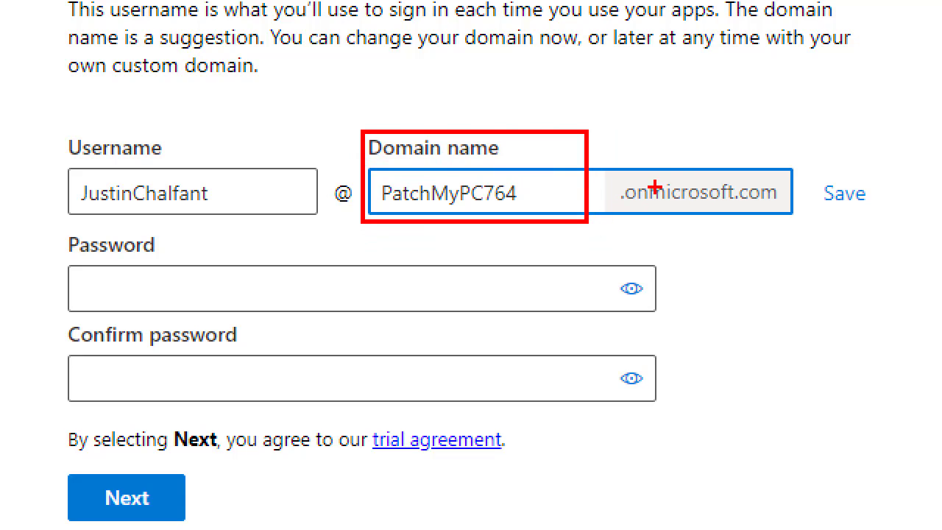
left_click_drag(686, 159, 688, 70)
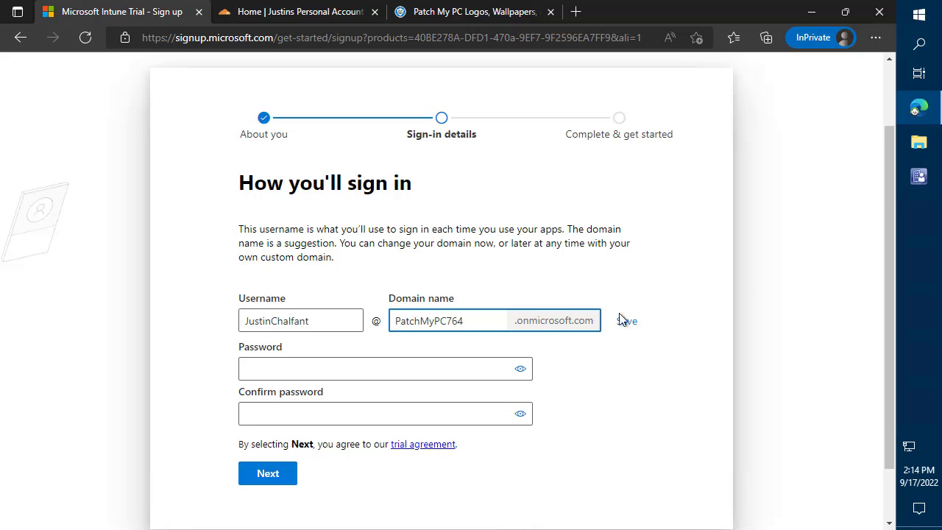
double_click(482, 321)
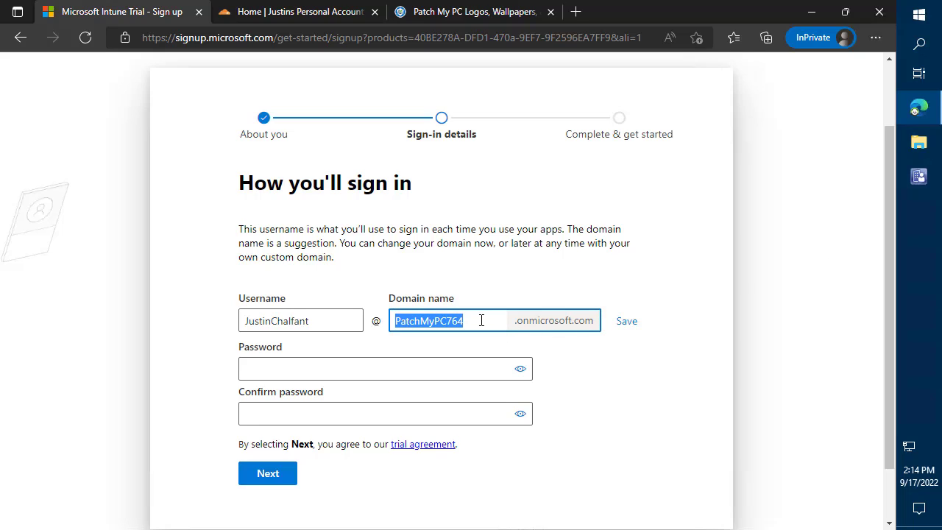
type("setupmem")
left_click(629, 323)
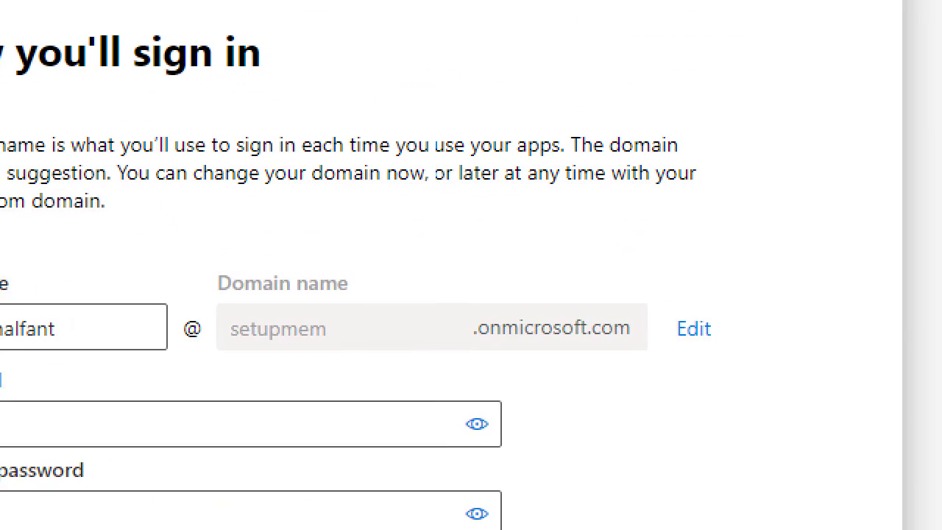
Replace the suggested username with admin
left_click(460, 298)
mouse_move(200, 265)
left_mouse_down()
mouse_move(563, 351)
mouse_move(649, 357)
left_mouse_up()
left_click_drag(704, 304, 737, 229)
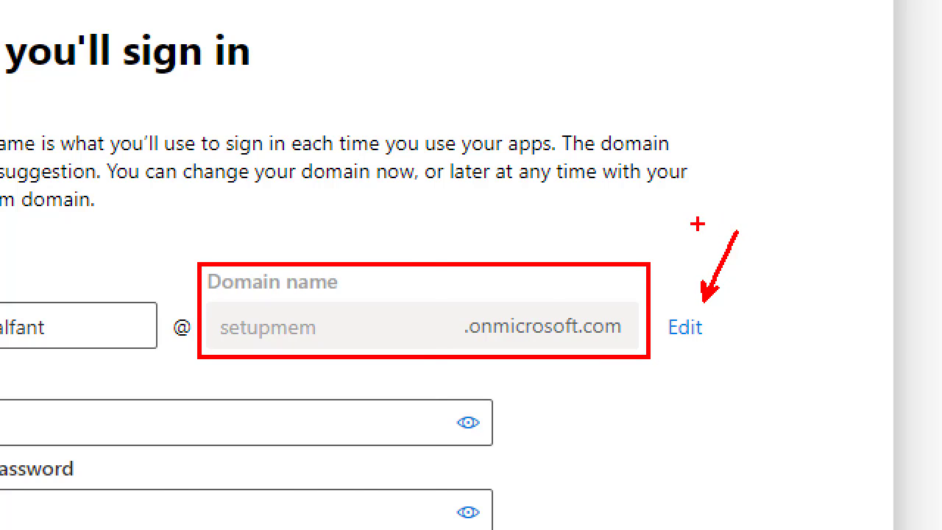
key("Escape")
left_click(301, 321)
left_click_drag(316, 321, 218, 322)
type("admin")
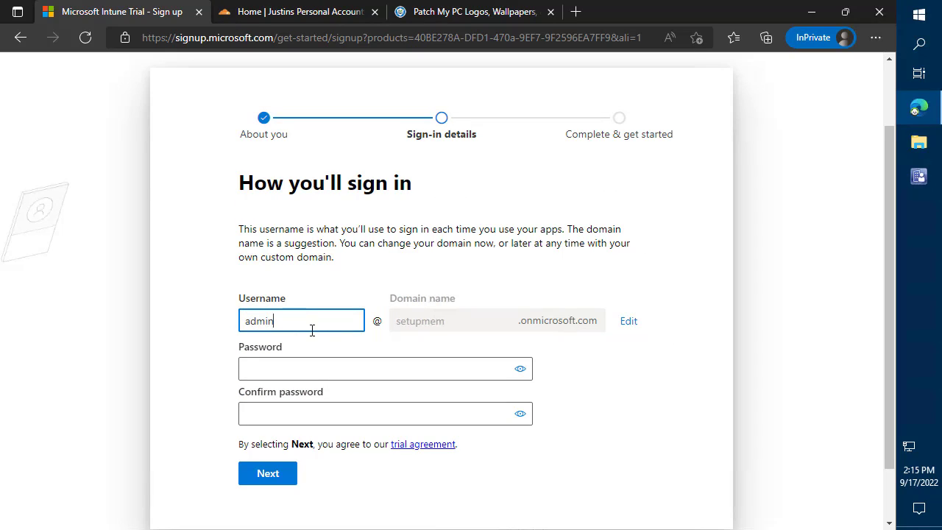
Enter the account password in both password fields and submit the sign-in details
key("ctrl+2")
mouse_move(232, 282)
left_mouse_down()
mouse_move(291, 316)
mouse_move(368, 339)
left_mouse_up()
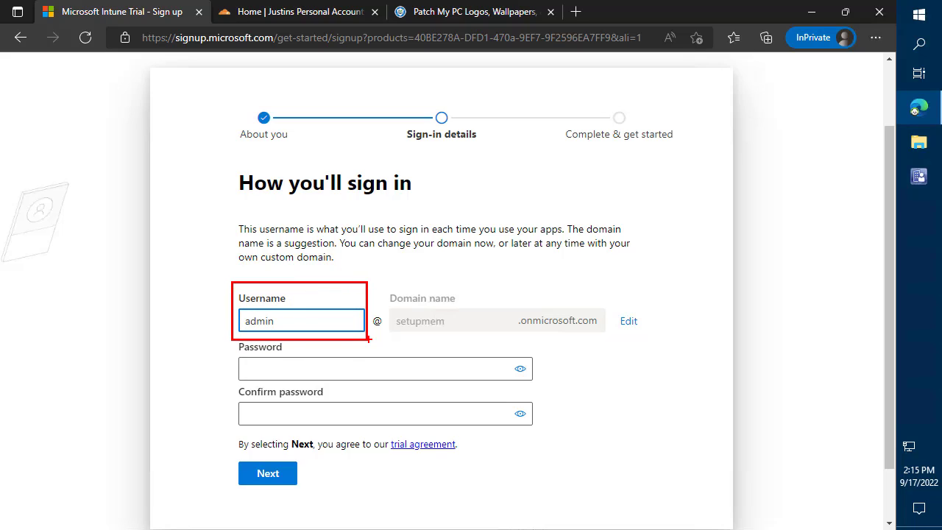
key("Escape")
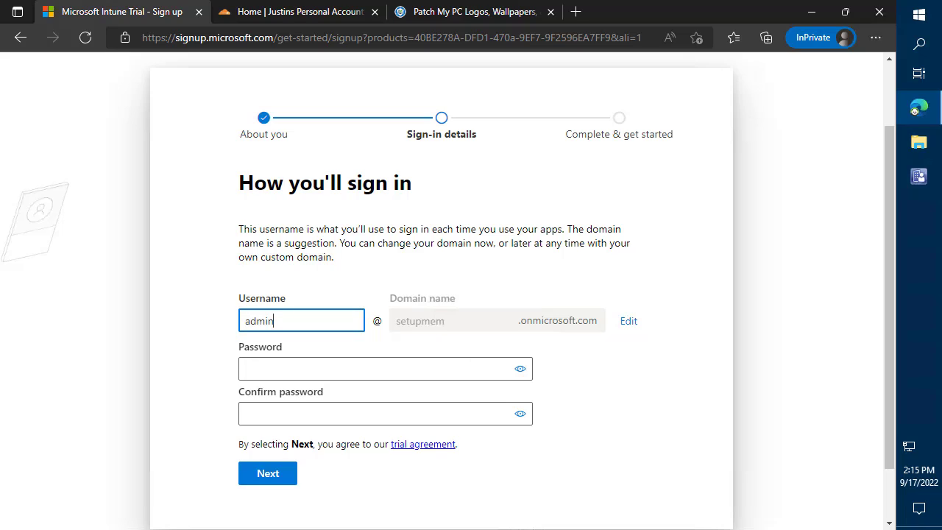
left_click(449, 362)
key("ctrl+v")
left_click(343, 419)
key("ctrl+v")
left_click(281, 477)
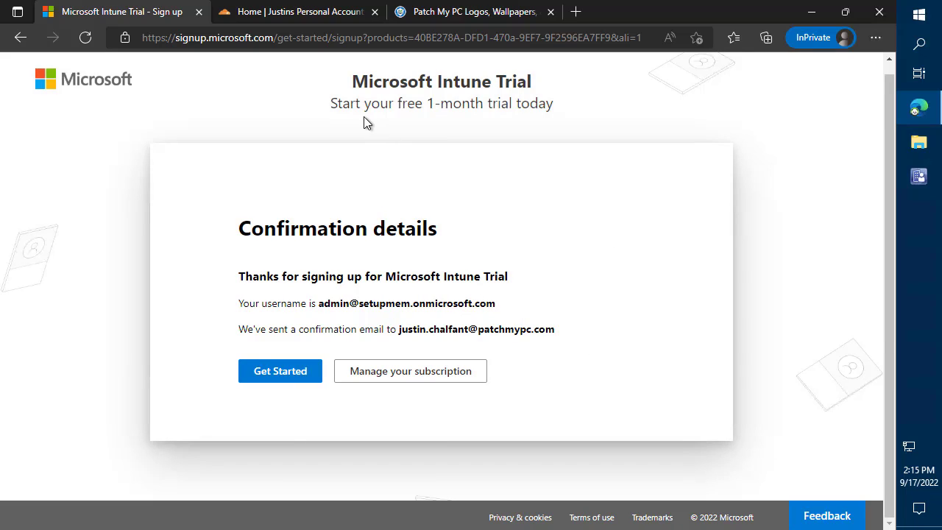
Open the Microsoft 365 admin center in a new tab via Get Started
key("ctrl+2")
mouse_move(325, 62)
left_mouse_down()
mouse_move(540, 120)
mouse_move(578, 122)
mouse_move(572, 115)
left_mouse_up()
left_click_drag(465, 122, 466, 146)
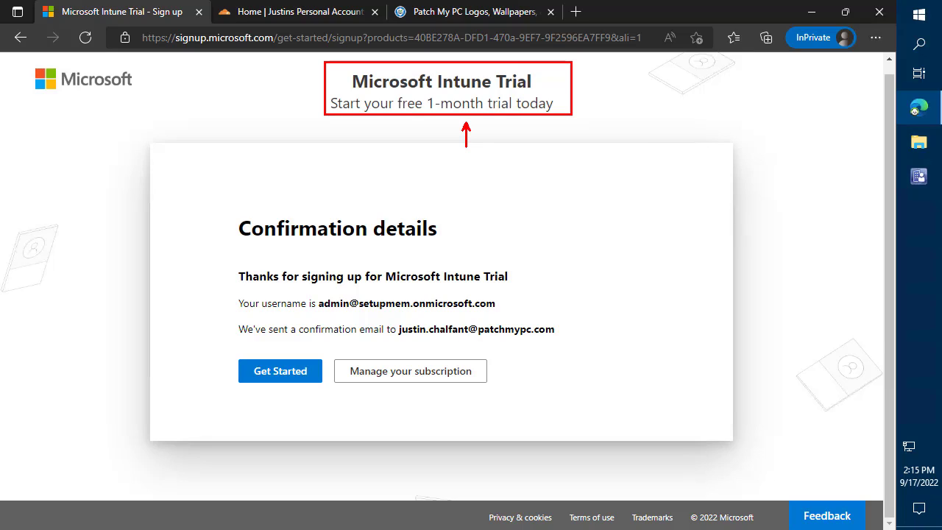
key("Escape")
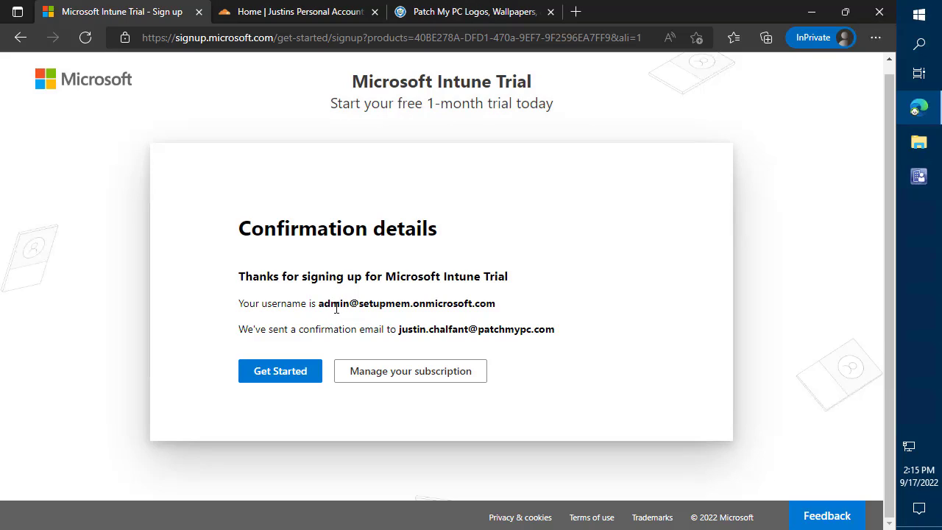
left_click(280, 369)
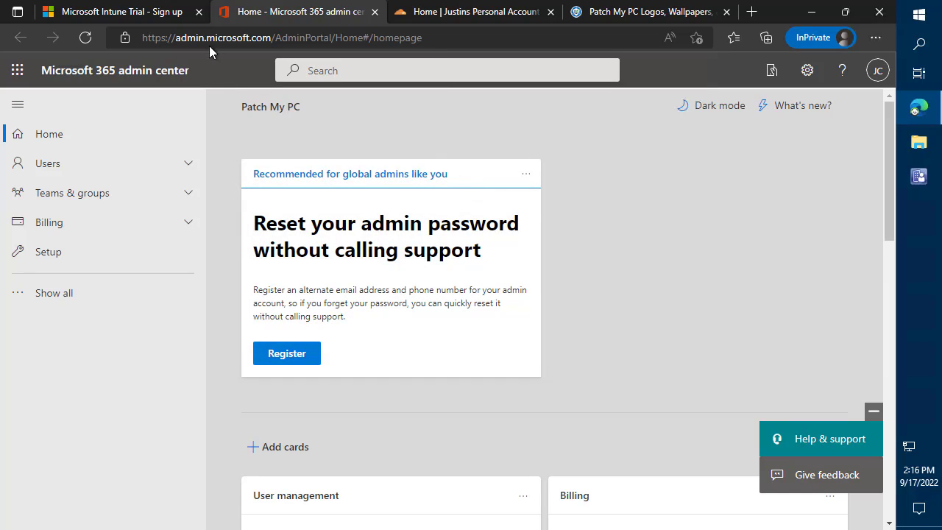
Return to the signup confirmation and select the setupmem.onmicrosoft.com tenant domain of the admin username
left_click(162, 14)
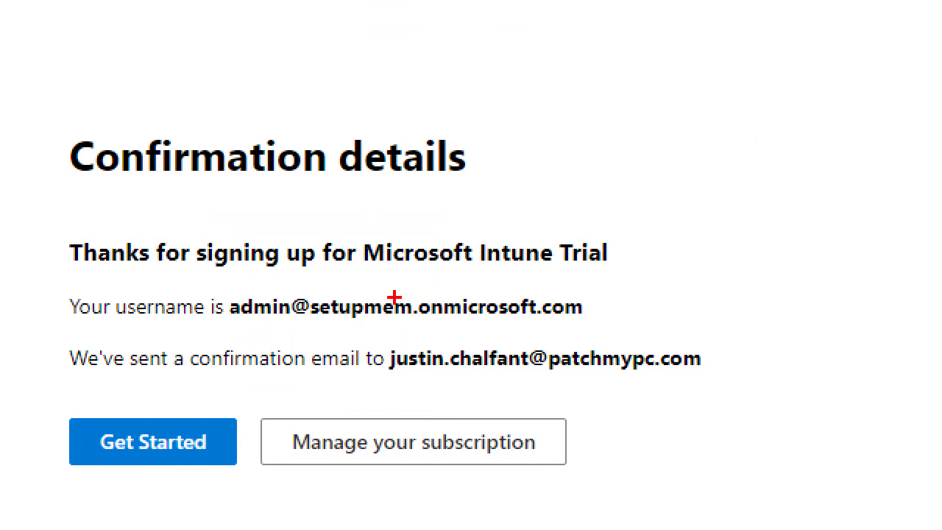
mouse_move(223, 290)
left_mouse_down()
mouse_move(366, 309)
mouse_move(636, 309)
mouse_move(609, 324)
left_mouse_up()
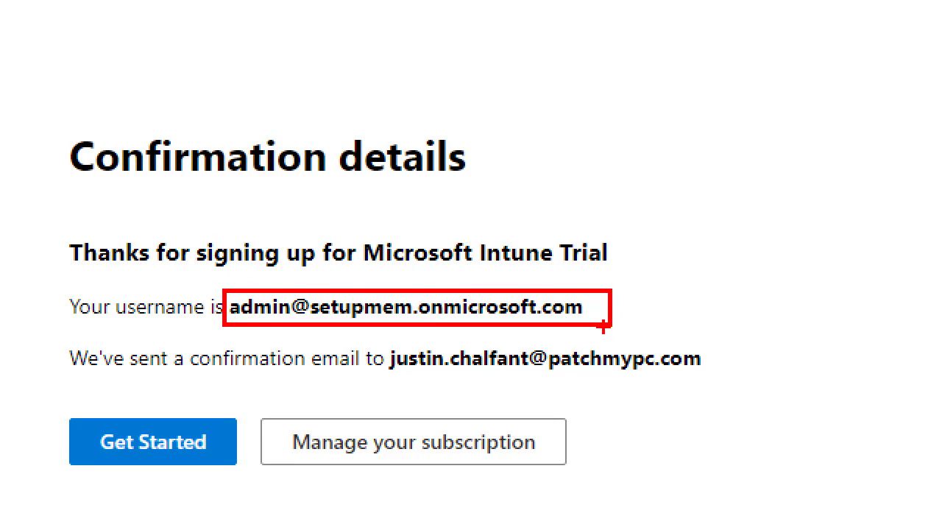
mouse_move(543, 273)
left_mouse_down()
mouse_move(556, 216)
mouse_move(598, 170)
left_mouse_up()
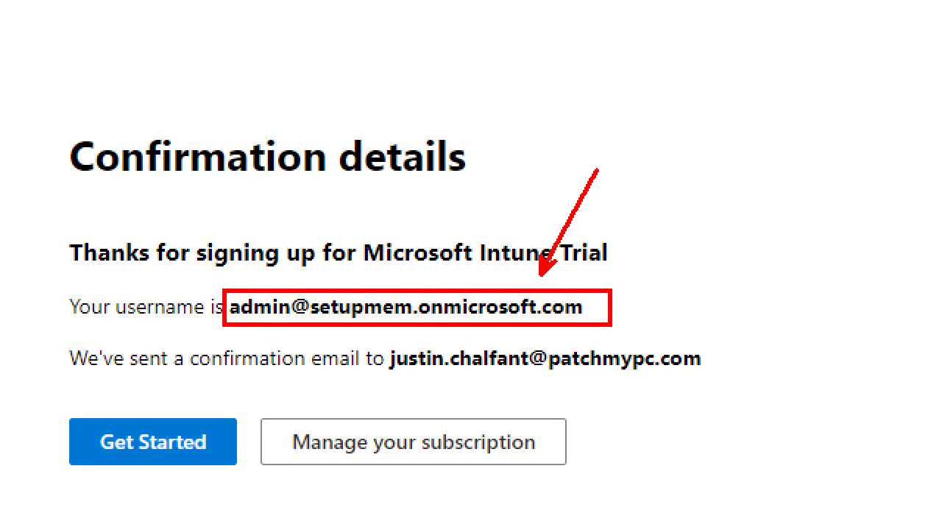
key("Escape")
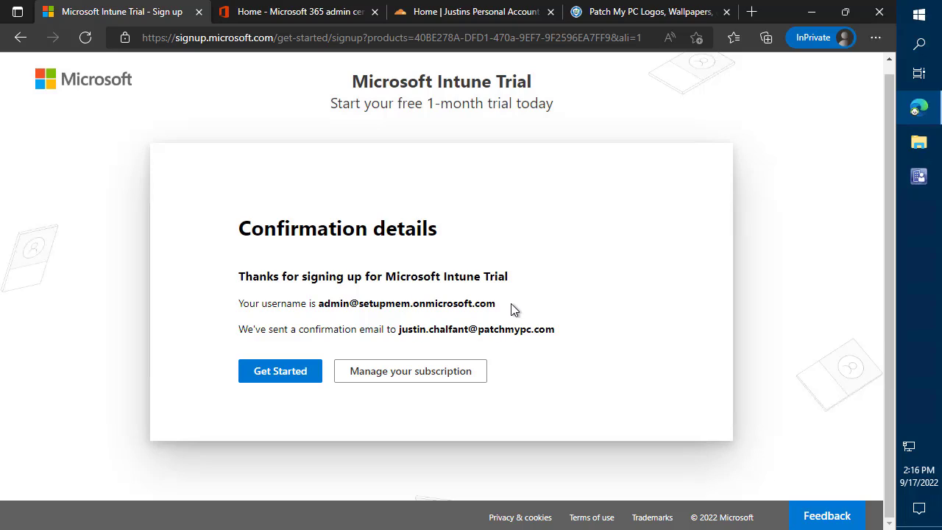
left_click_drag(360, 304, 506, 302)
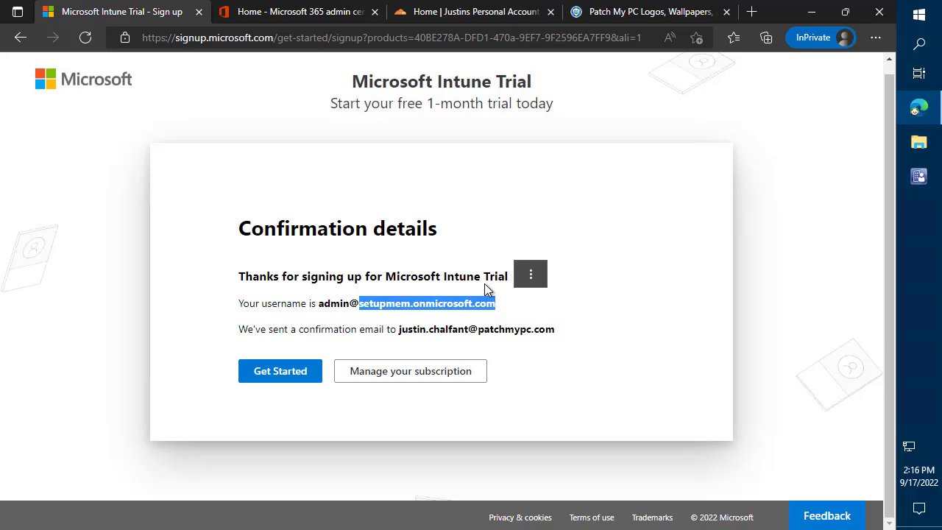
left_click(344, 14)
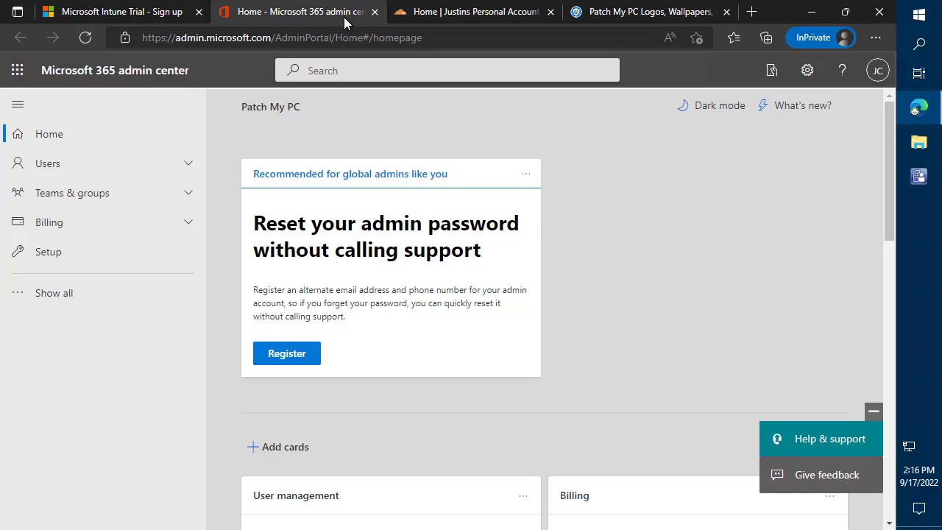
From the Setup page, open the custom domain guide and start the Add a domain wizard
left_click(78, 252)
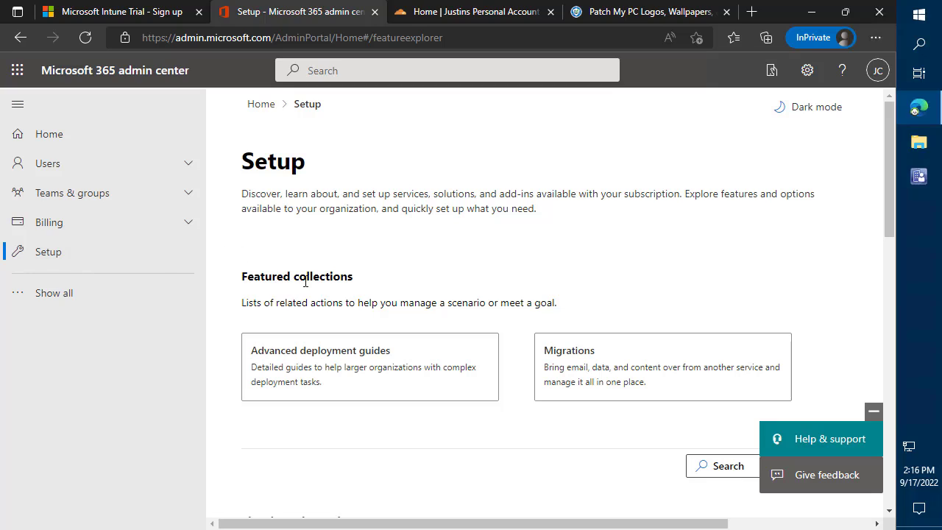
scroll(303, 280, "down", 5)
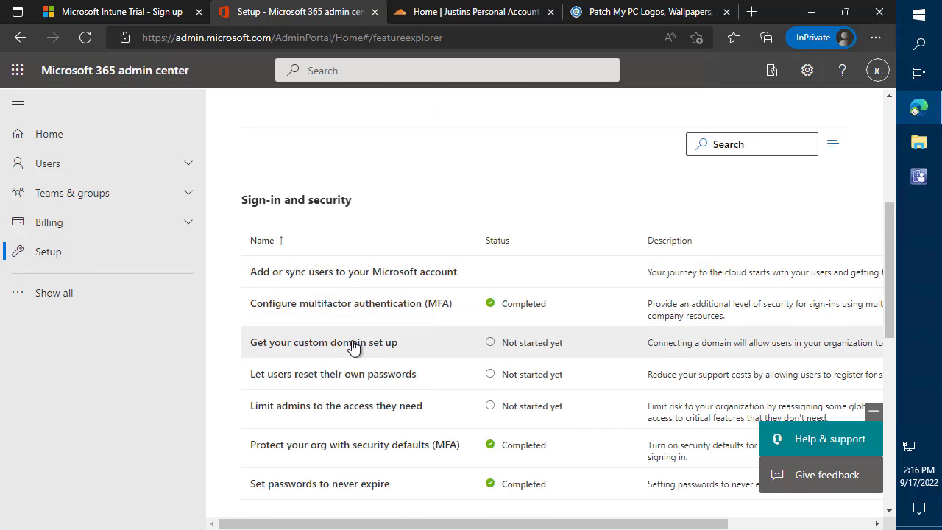
left_click_drag(236, 323, 577, 355)
key("Escape")
left_click(302, 342)
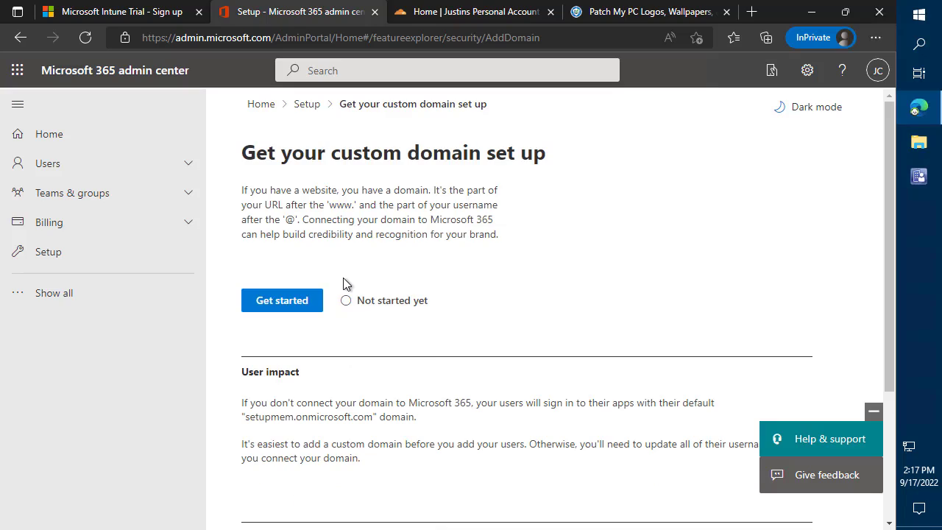
left_click(304, 301)
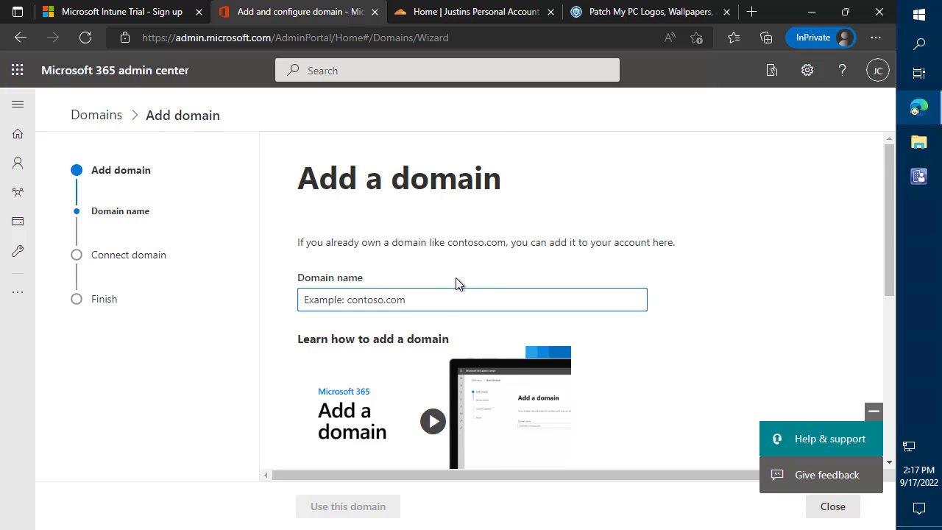
Scroll the Add and configure domain page, then bring up the Cloudflare dashboard
scroll(456, 282, "down", 1)
scroll(459, 276, "down", 1)
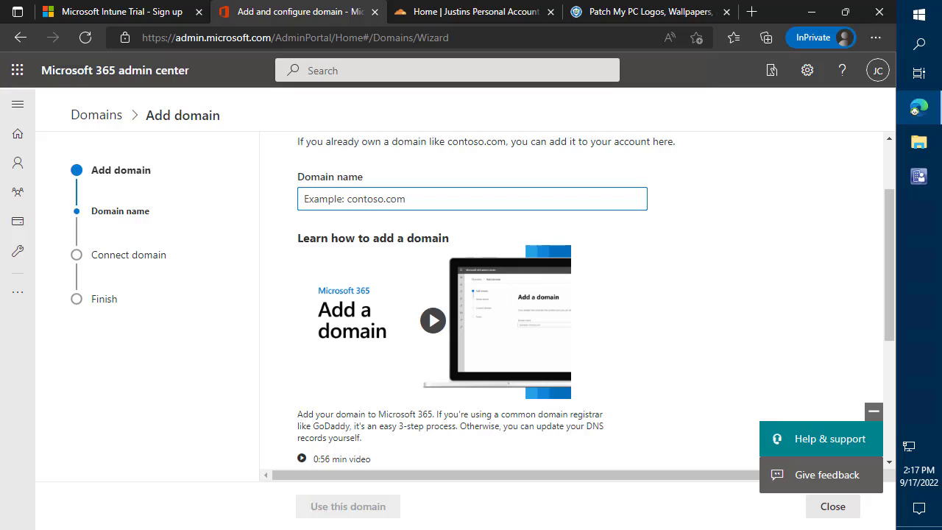
left_click(501, 11)
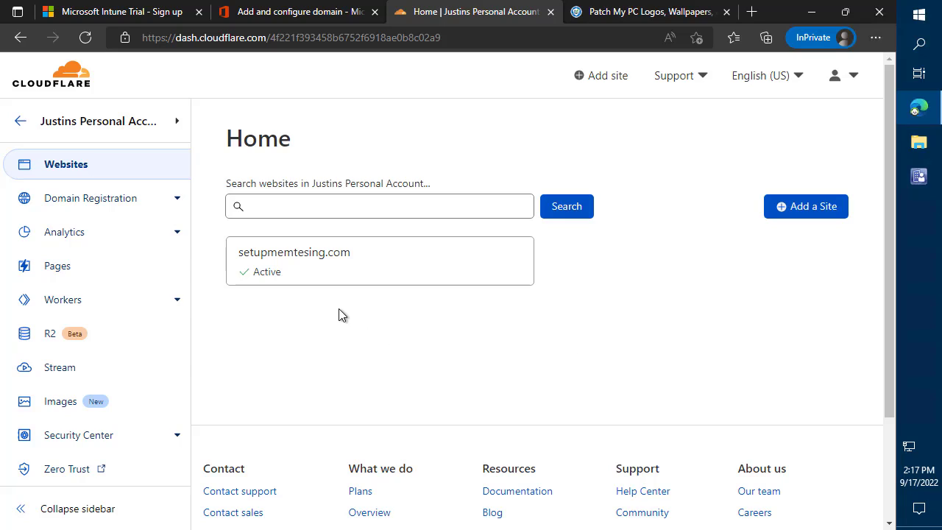
In Cloudflare domain registration, search for setupmem.com and choose to buy it
left_click(147, 200)
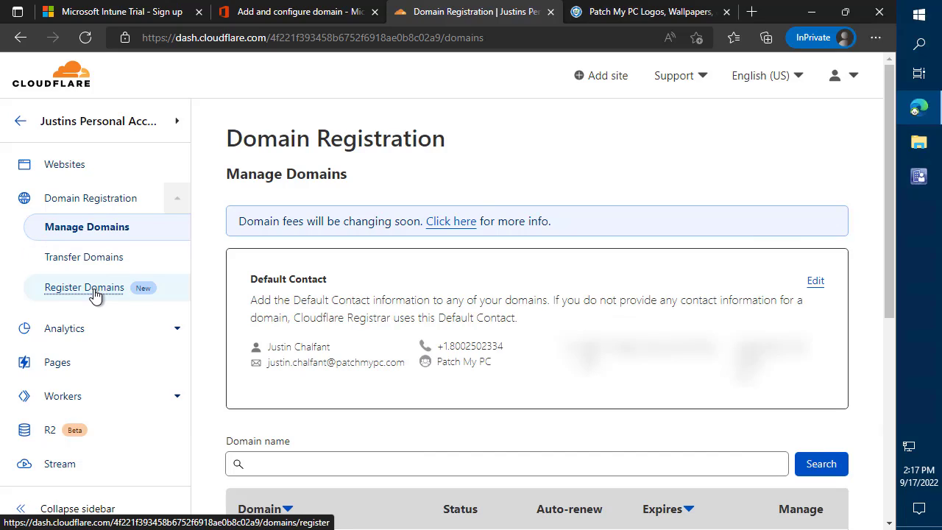
left_click(94, 293)
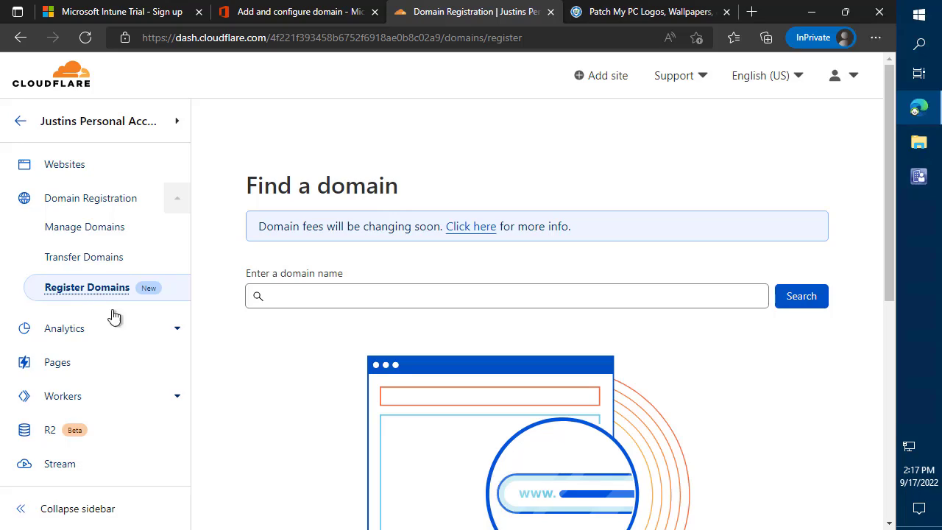
left_click(316, 294)
type("setupmem.com")
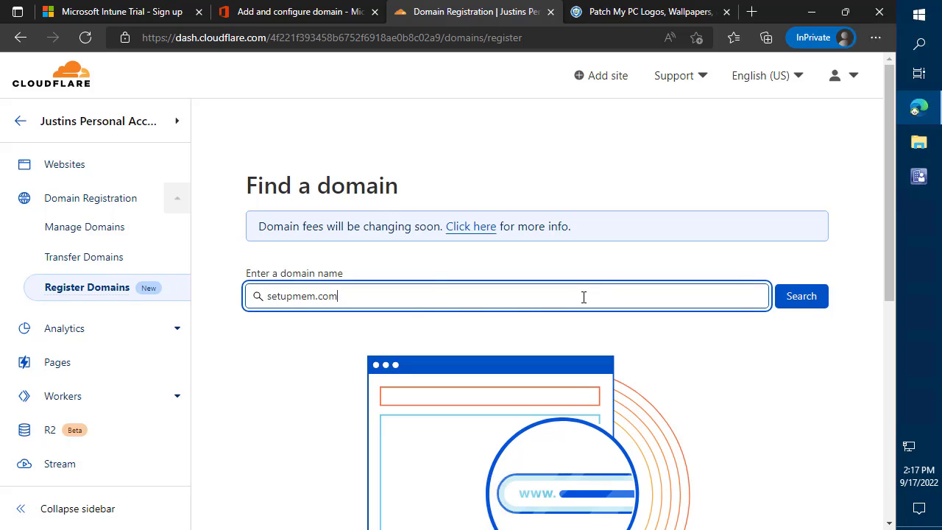
key("Return")
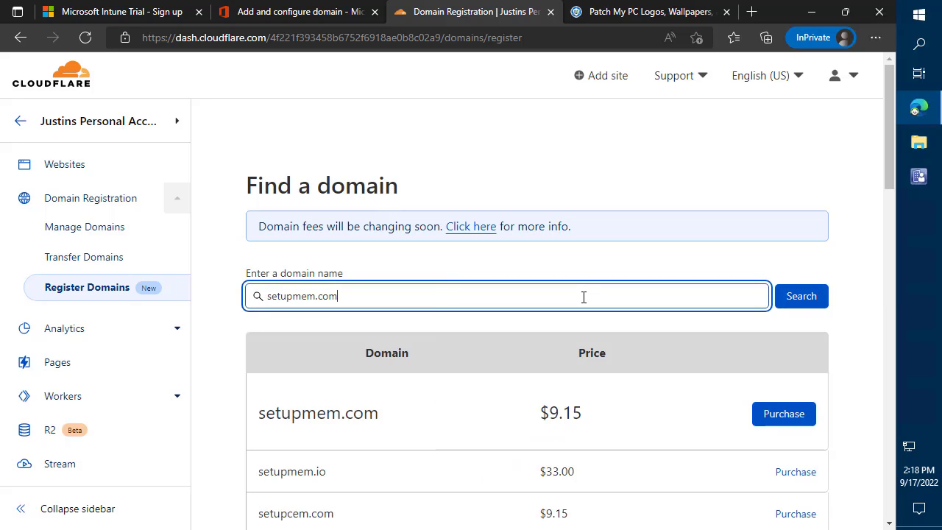
scroll(583, 325, "down", 1)
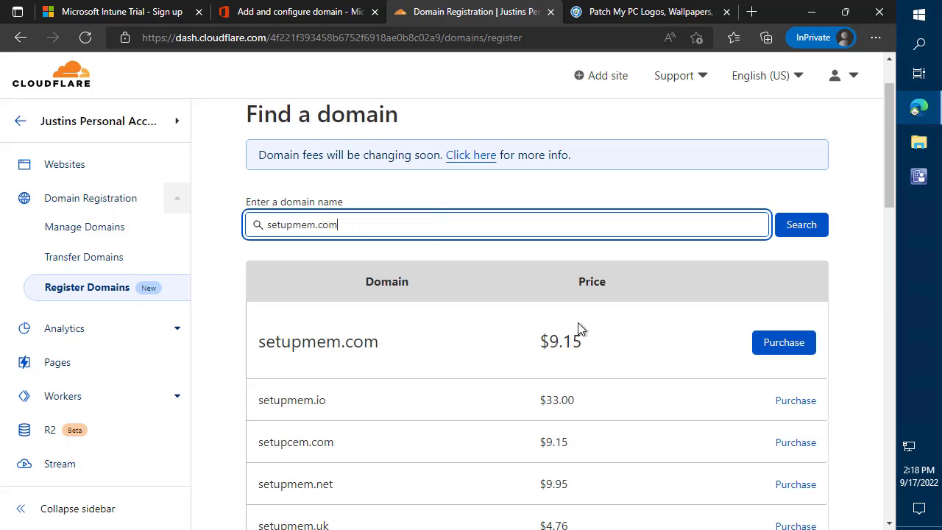
left_click(781, 344)
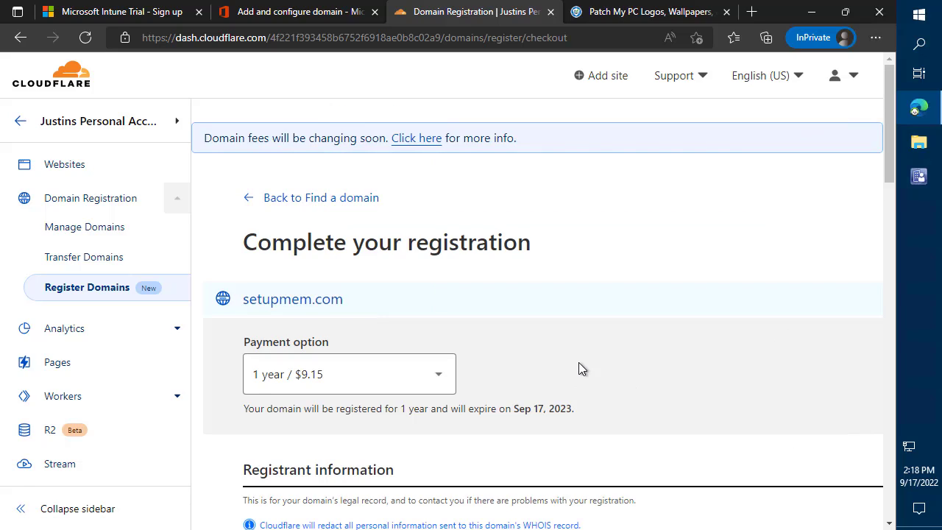
Pay by card to complete the $9.15 setupmem.com purchase and copy the registered domain name
scroll(607, 362, "down", 4)
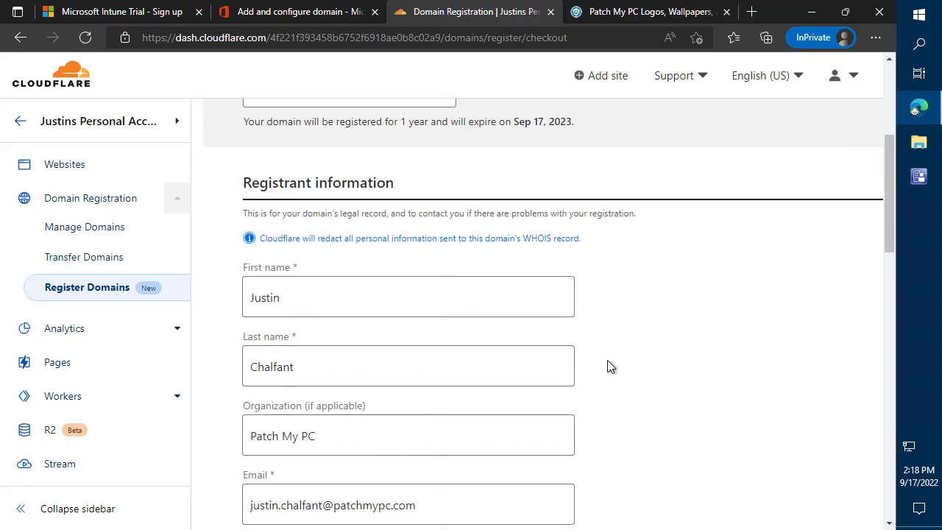
scroll(608, 363, "down", 13)
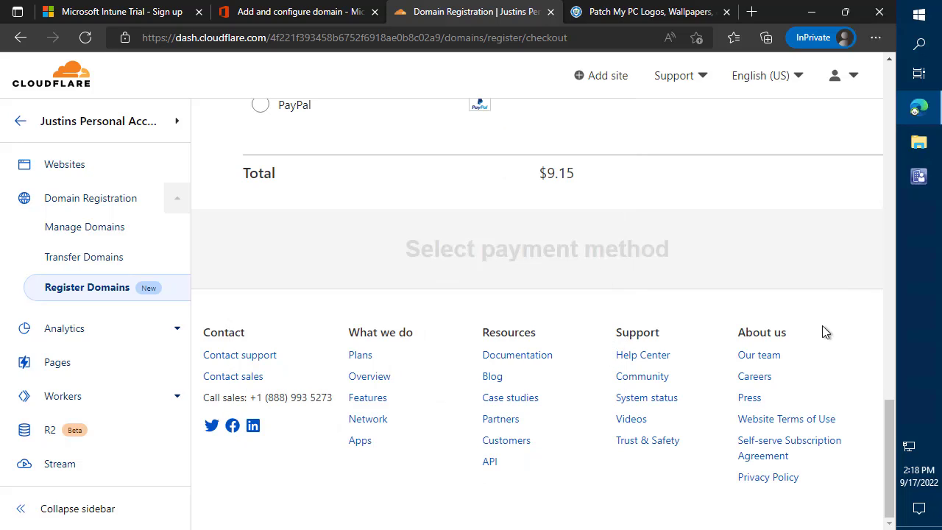
scroll(617, 240, "up", 1)
scroll(623, 252, "up", 1)
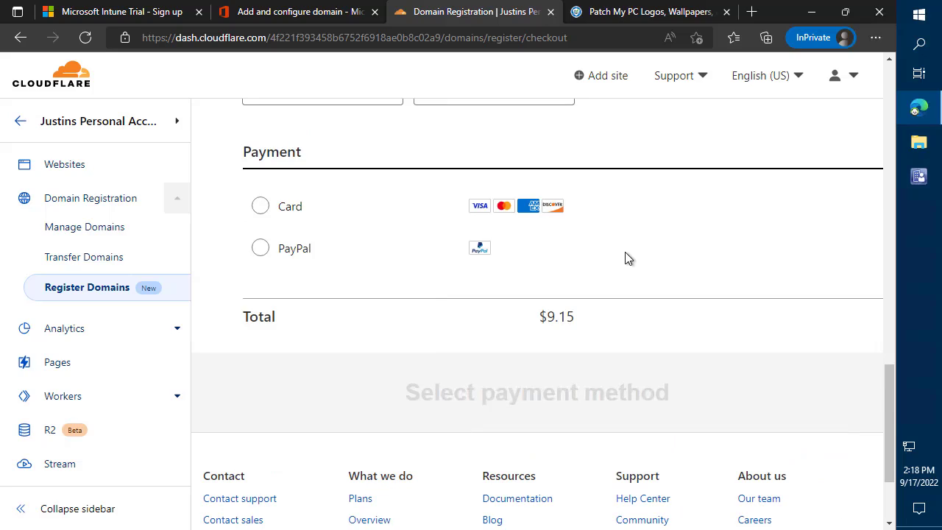
left_click(274, 215)
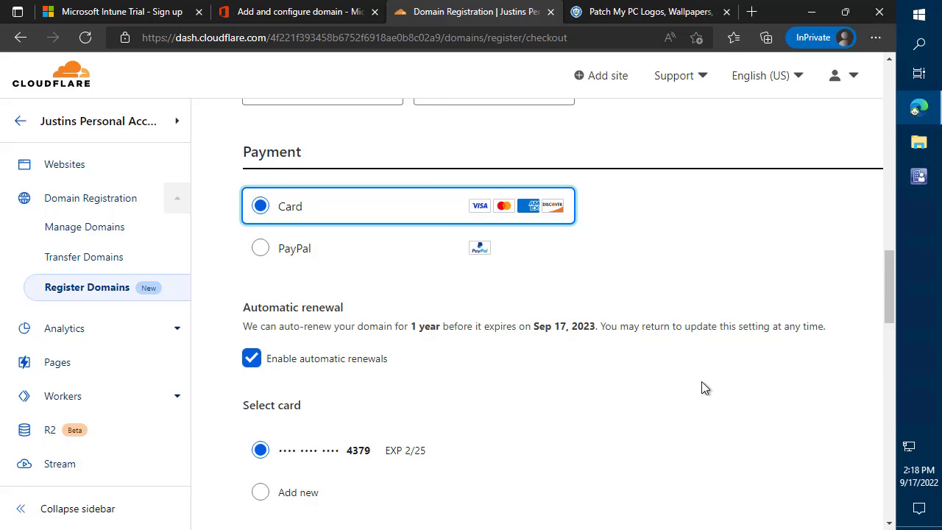
scroll(701, 381, "down", 10)
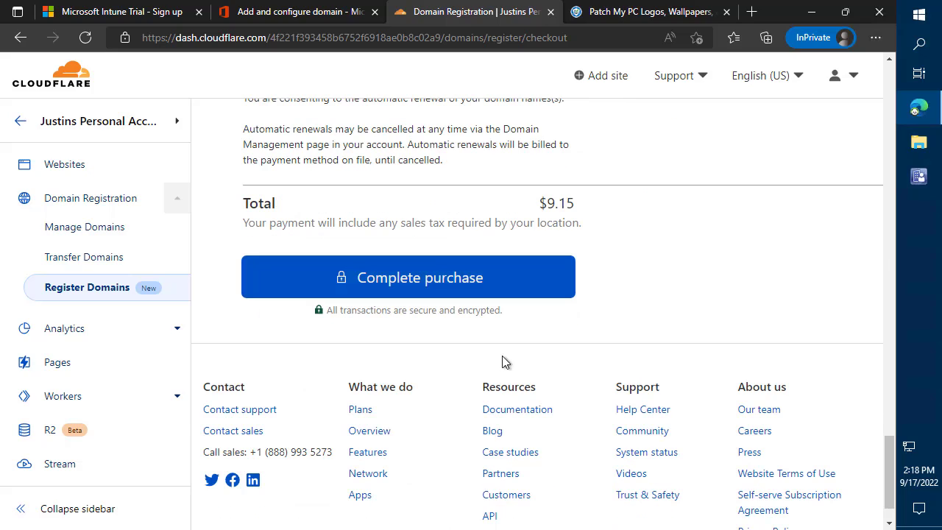
left_click(442, 285)
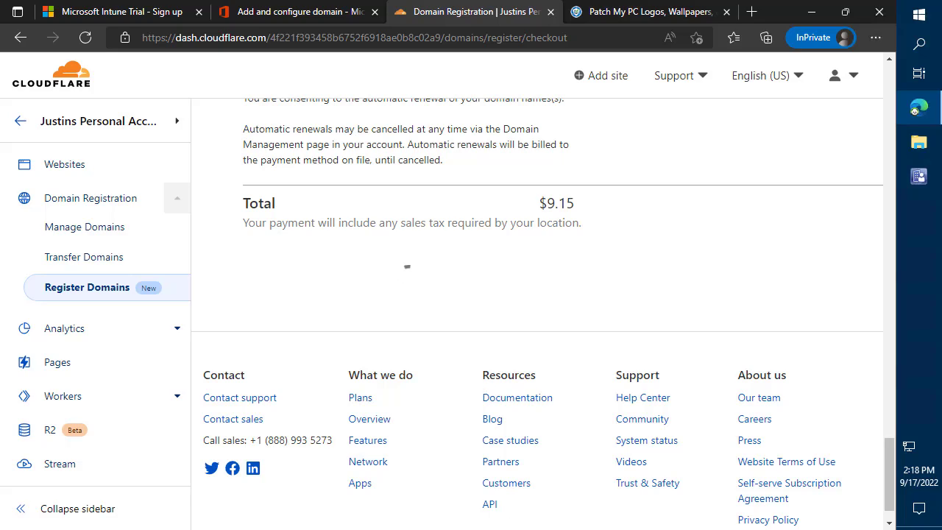
left_click_drag(346, 231, 243, 221)
key("ctrl+c")
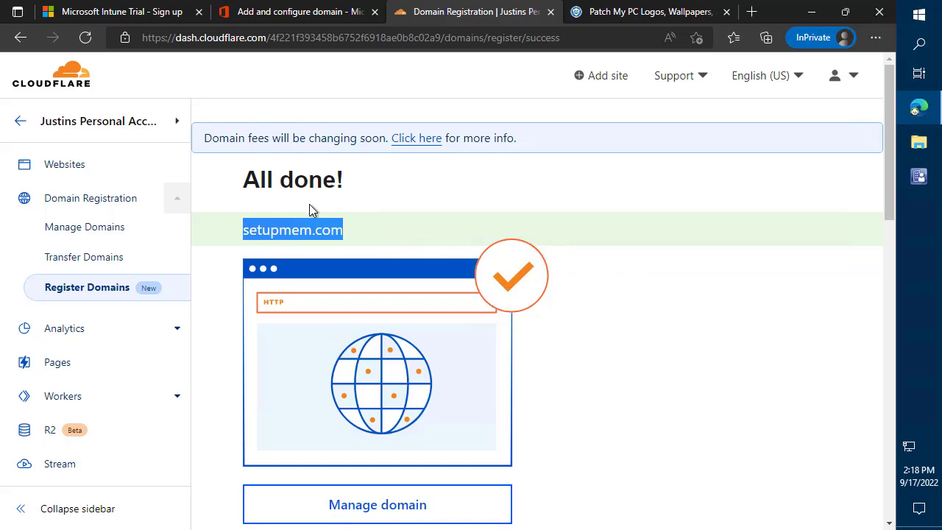
left_click(323, 9)
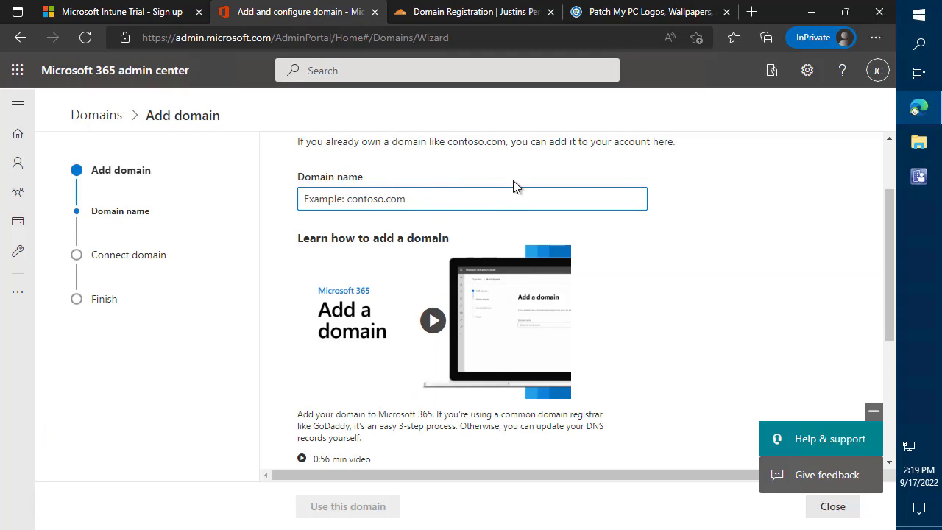
Enter setupmem.com as the domain name and use it as the new domain
key("ctrl+v")
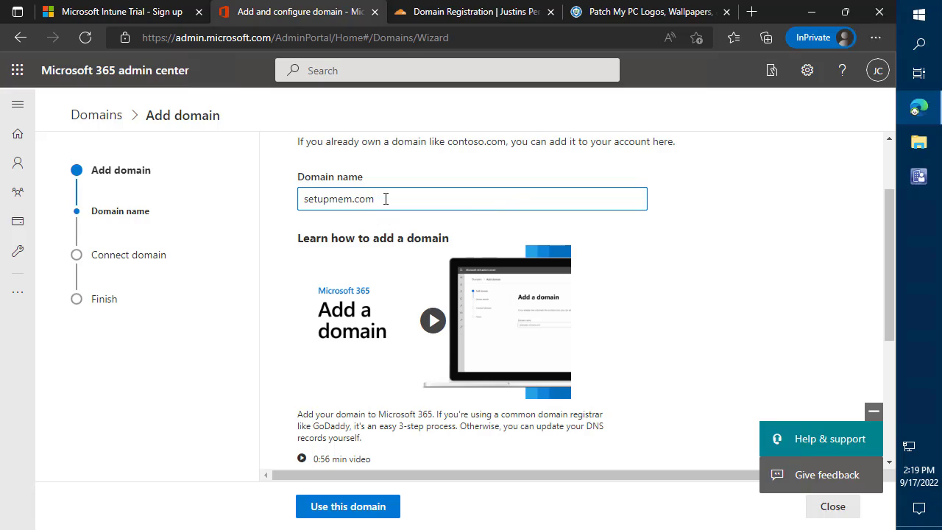
left_click_drag(385, 199, 299, 199)
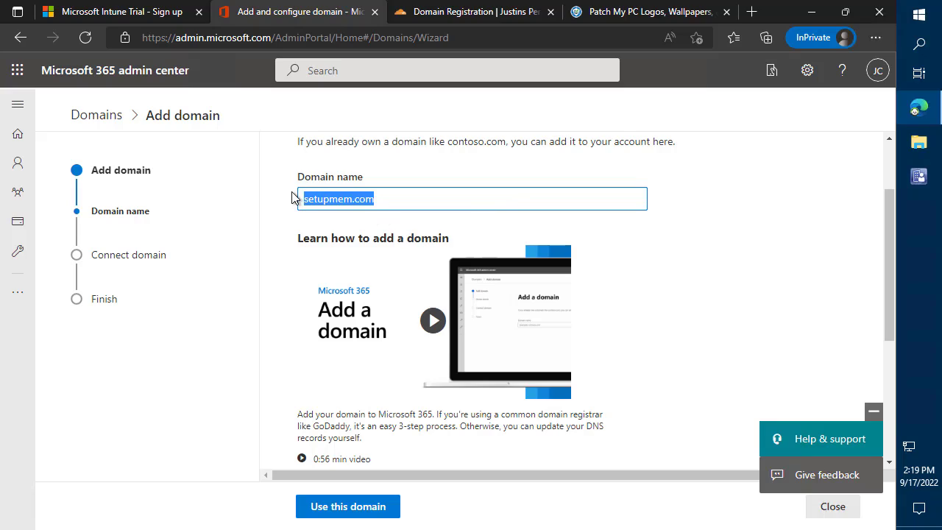
left_click(349, 506)
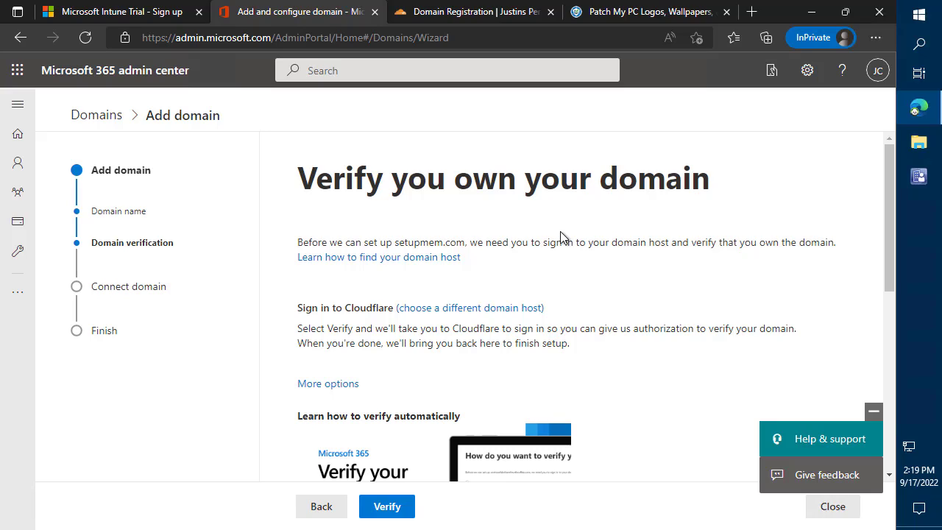
Verify setupmem.com automatically through Cloudflare and authorize Microsoft's DNS record
scroll(560, 239, "down", 2)
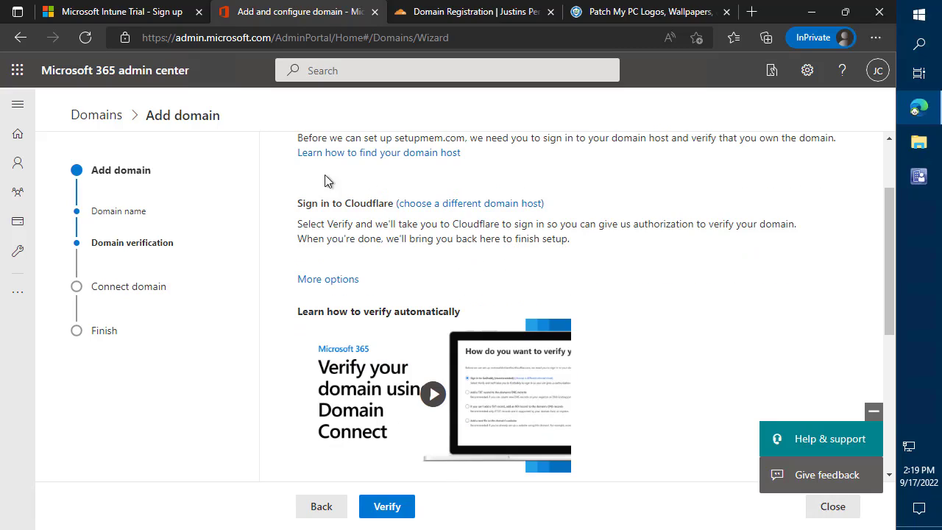
mouse_move(341, 192)
left_mouse_down()
mouse_move(390, 197)
mouse_move(399, 212)
left_mouse_up()
key("Escape")
scroll(457, 330, "down", 3)
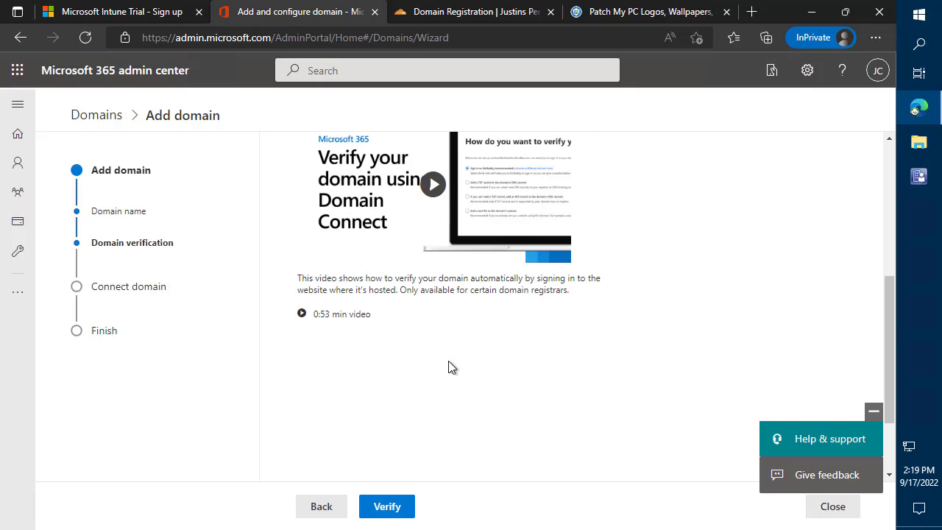
left_click(394, 505)
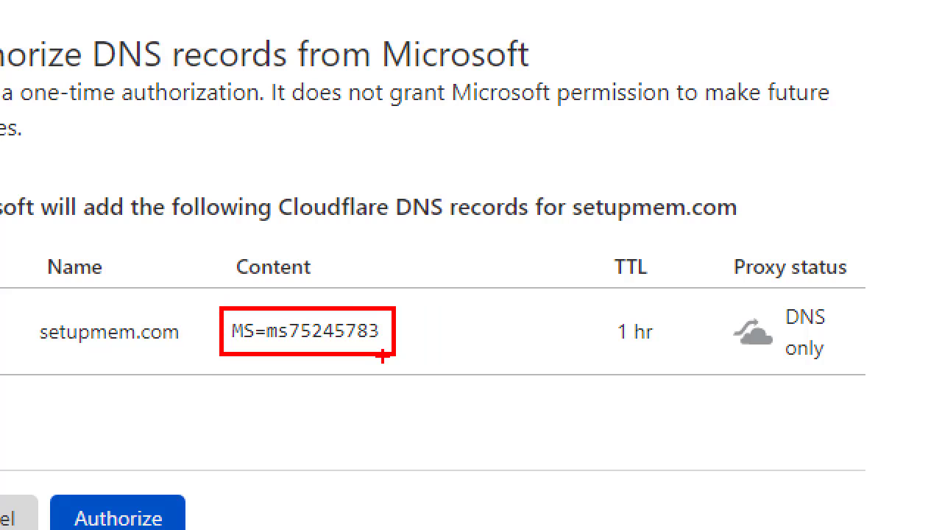
key("Escape")
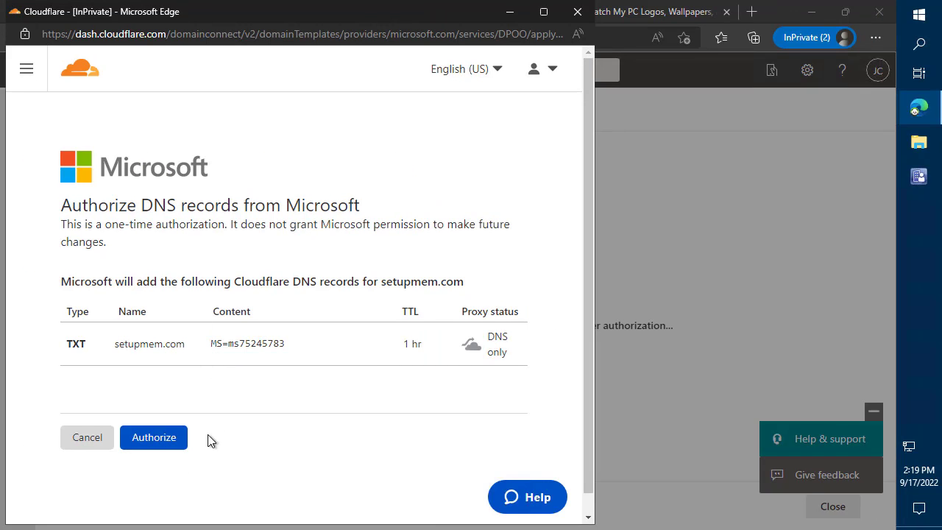
left_click(149, 442)
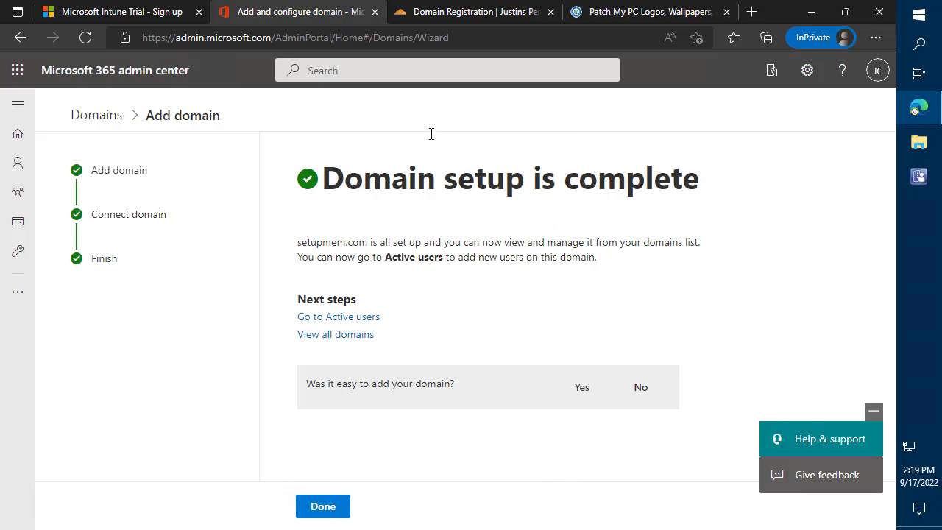
Confirm Microsoft's TXT record in setupmem.com's Cloudflare DNS, then finish the add-domain wizard with Done
left_click(479, 12)
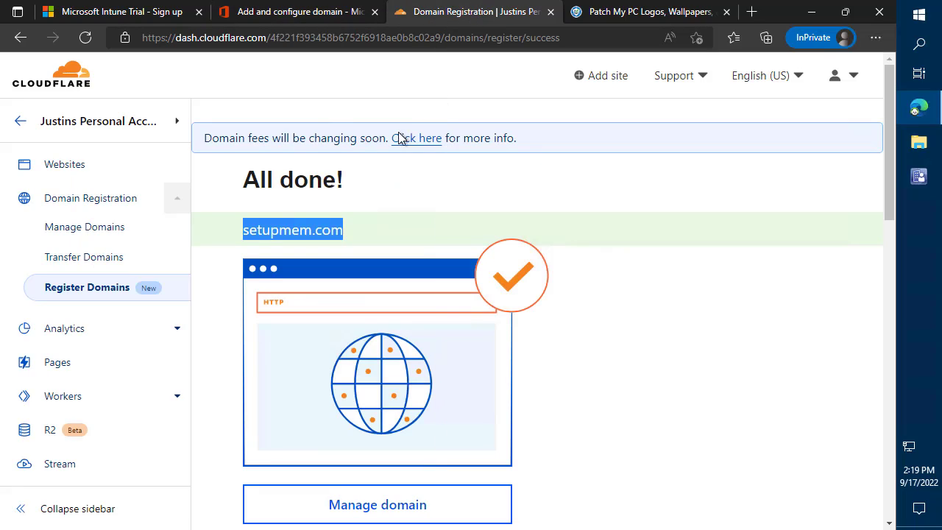
left_click(59, 167)
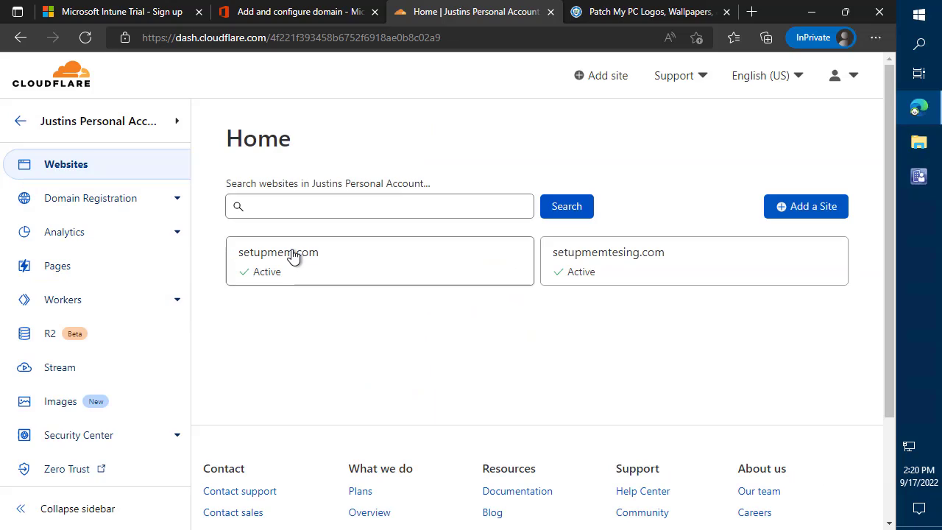
left_click(293, 257)
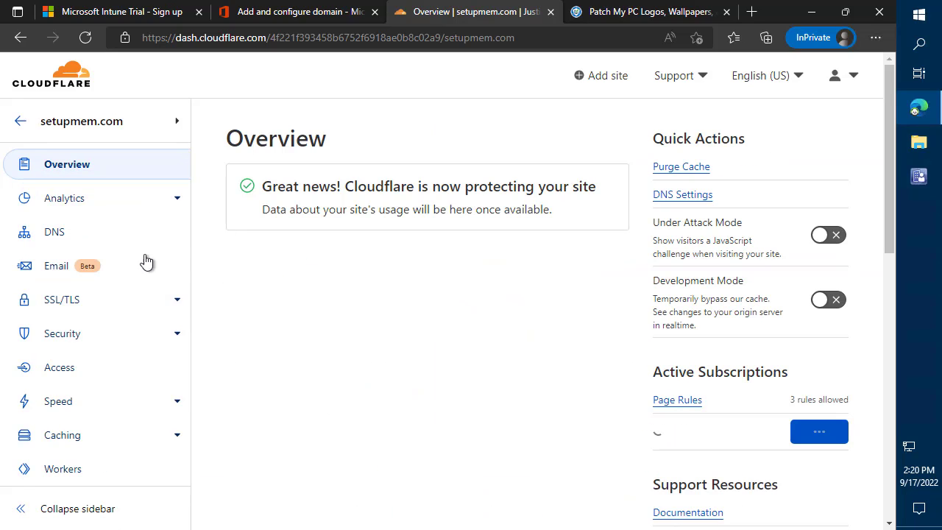
left_click(104, 232)
scroll(557, 351, "down", 3)
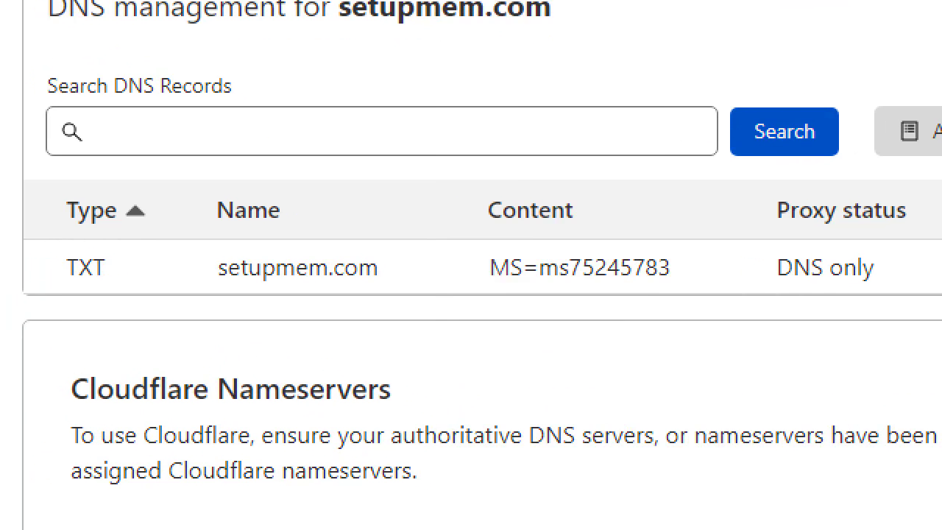
mouse_move(472, 248)
left_mouse_down()
mouse_move(623, 295)
mouse_move(703, 297)
left_mouse_up()
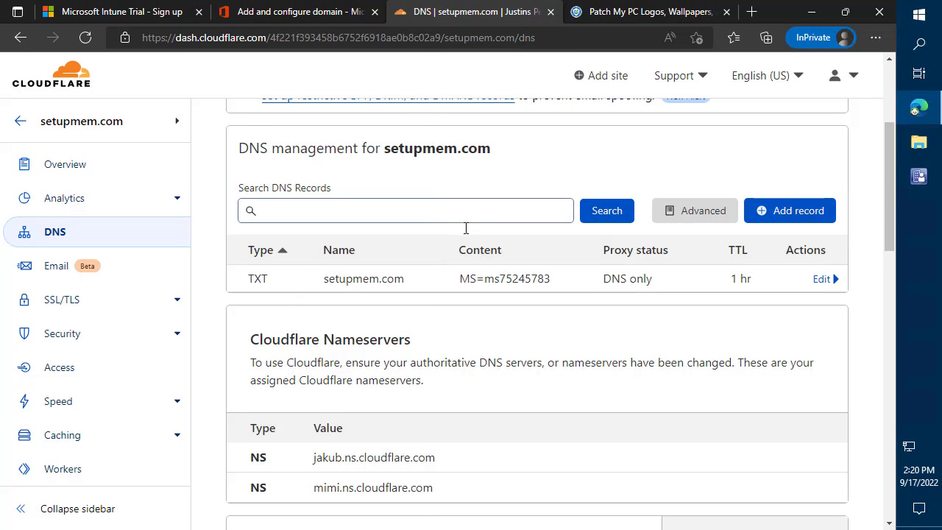
left_click(306, 17)
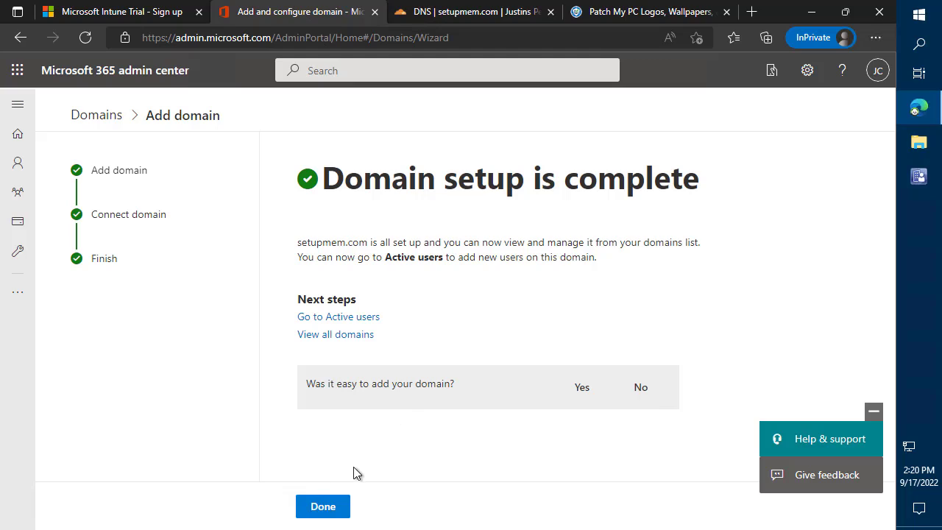
left_click(324, 507)
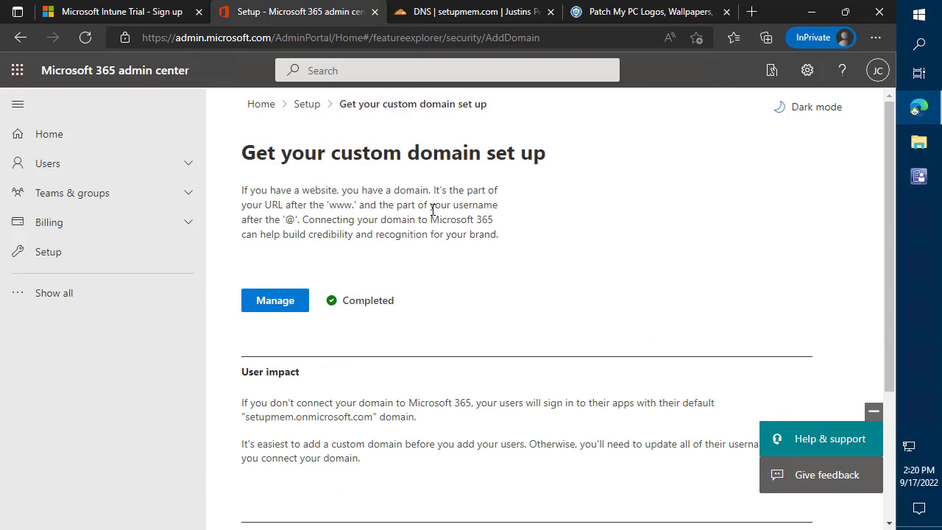
Start using the Intune trial from its signup page
left_click(149, 15)
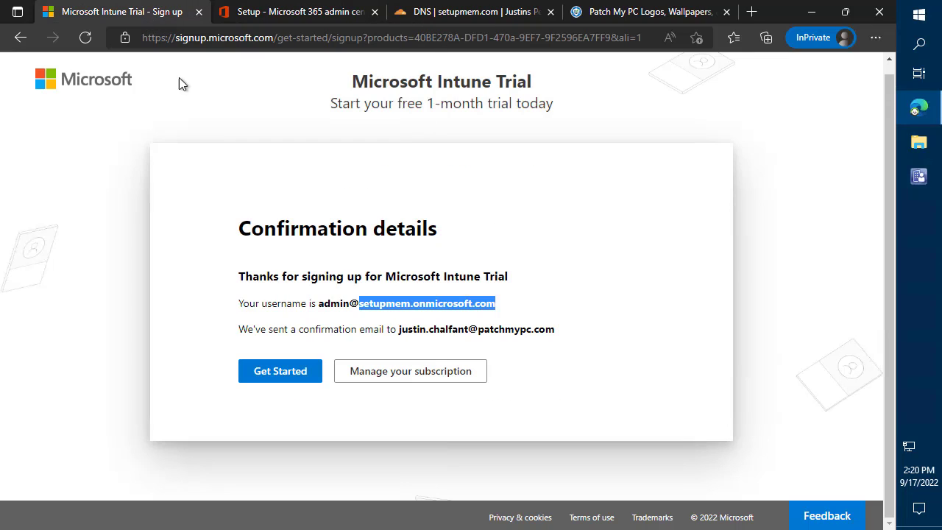
left_click(326, 329)
left_click(298, 368)
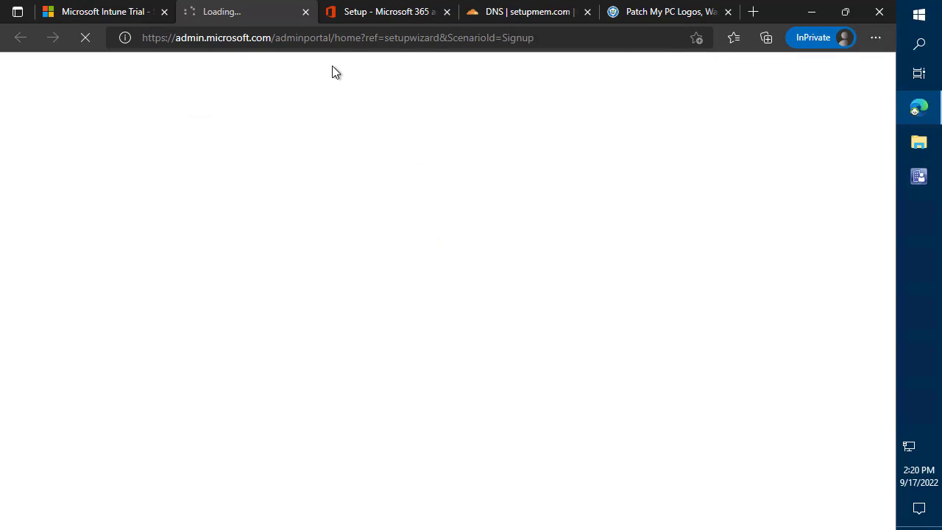
Go to endpoint.microsoft.com to open the Endpoint Manager admin center
left_click(305, 36)
type("endpoint")
key("Return")
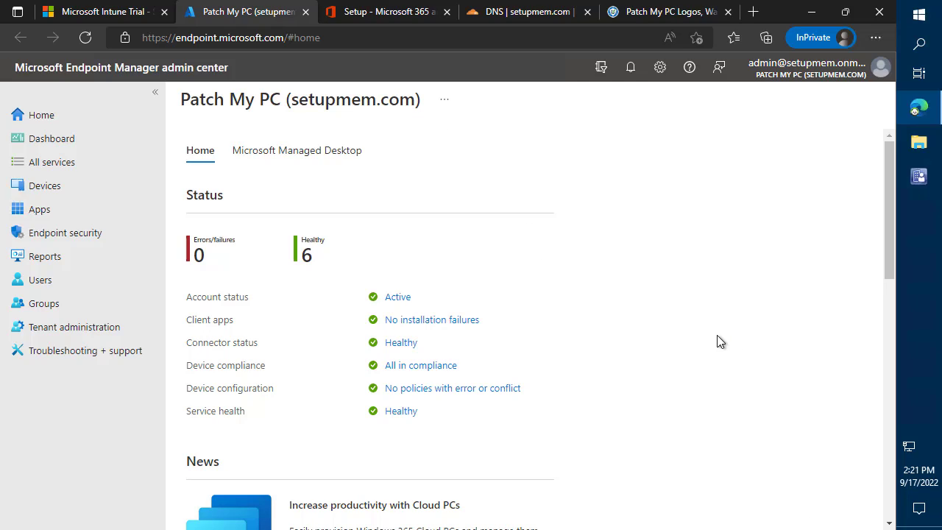
Go to Devices > Windows and open the Automatic Enrollment configuration
scroll(696, 335, "down", 4)
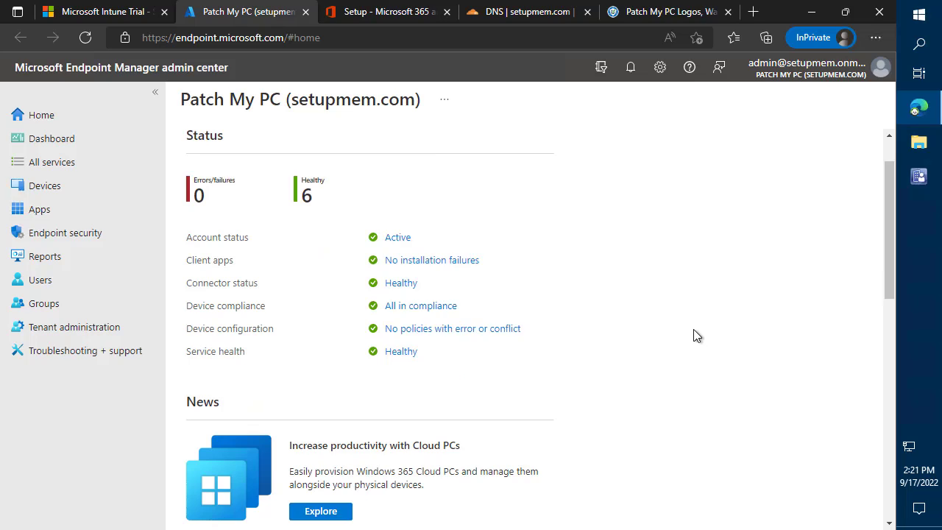
scroll(696, 335, "down", 2)
scroll(694, 332, "up", 6)
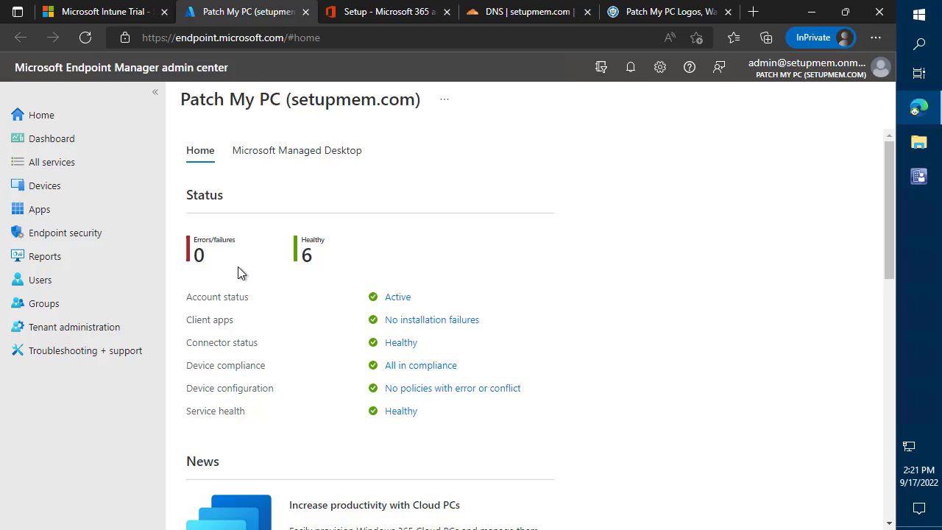
left_click(44, 190)
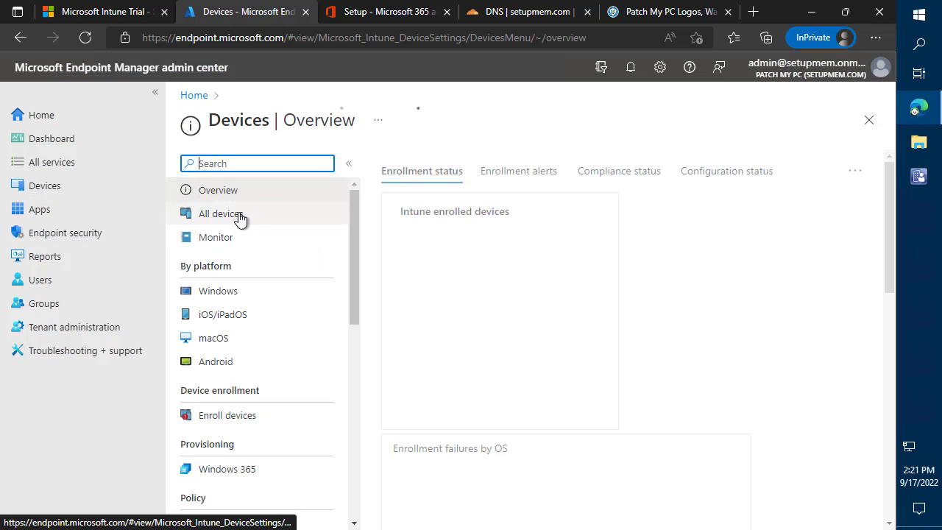
left_click(214, 295)
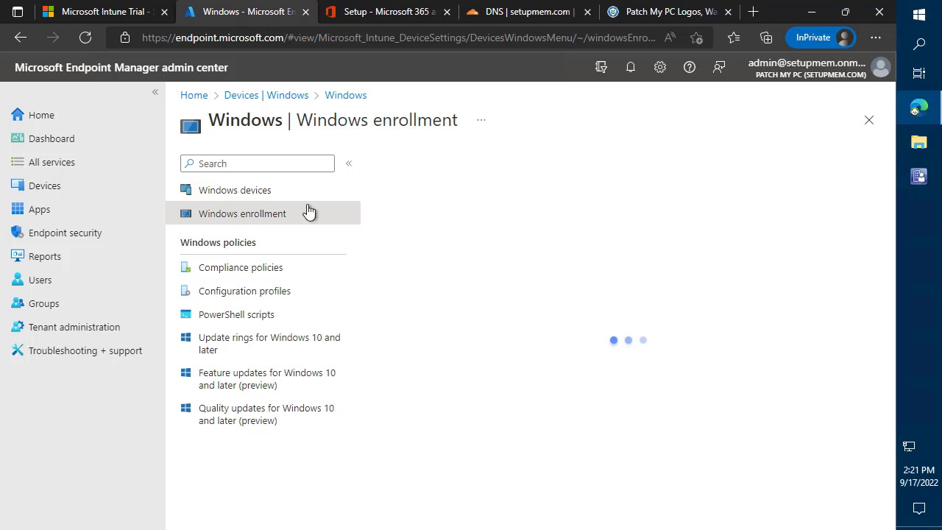
left_click(511, 261)
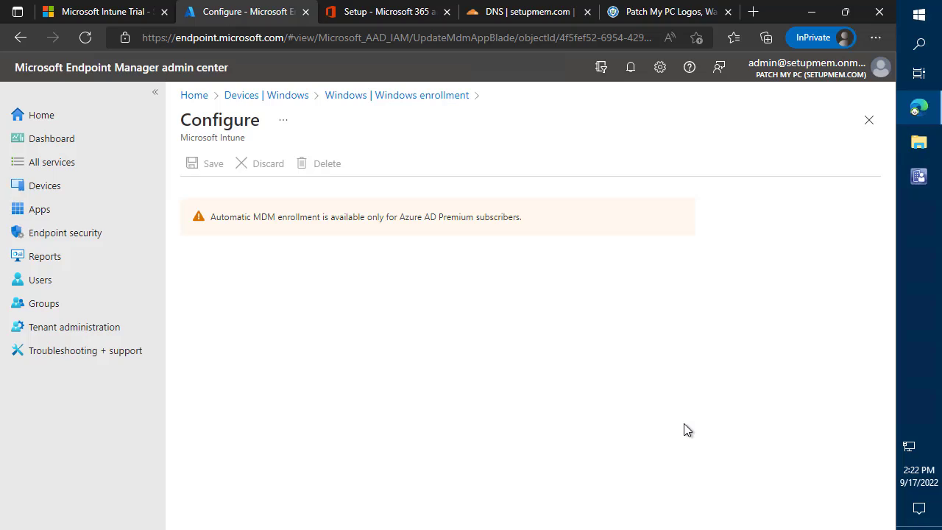
Select the Azure AD Premium warning banner to list the activatable plans
left_click(423, 218)
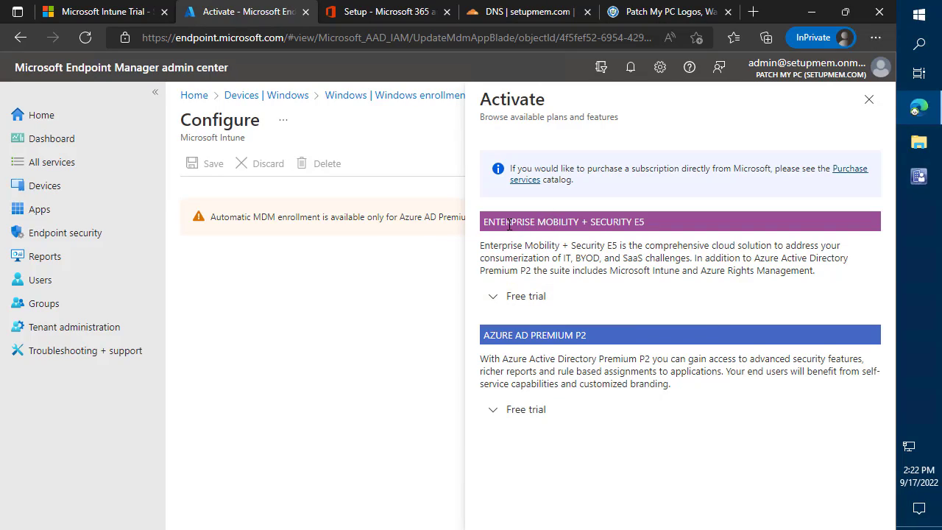
Activate the Enterprise Mobility + Security E5 free trial, then return to Microsoft 365 admin center
left_click(542, 303)
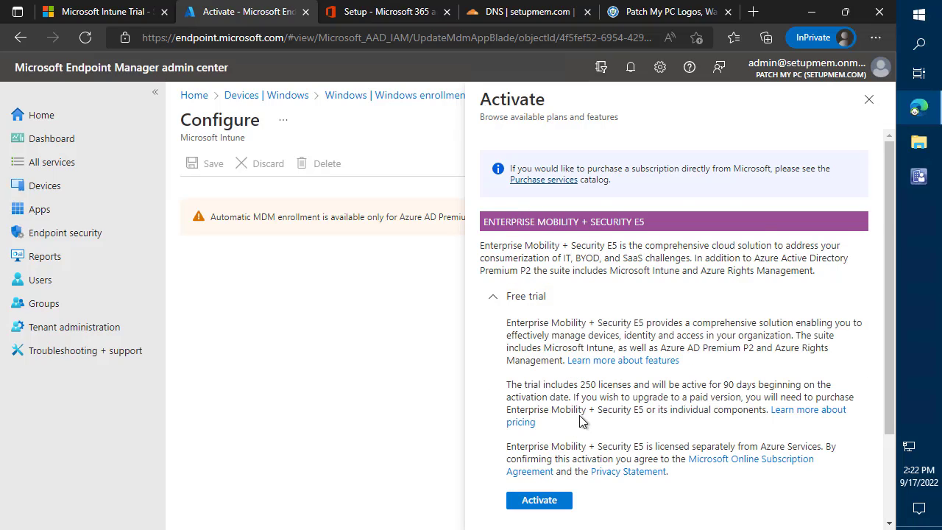
scroll(578, 420, "down", 2)
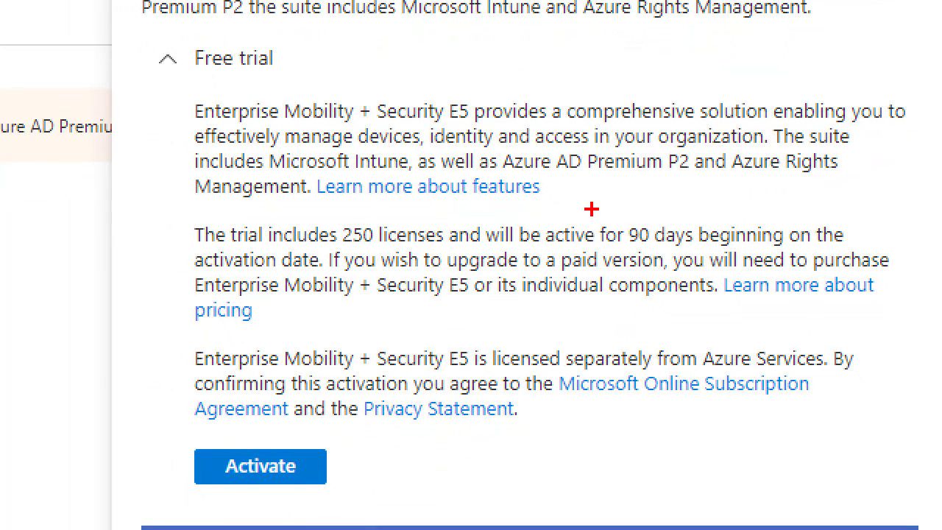
left_click_drag(612, 212, 880, 245)
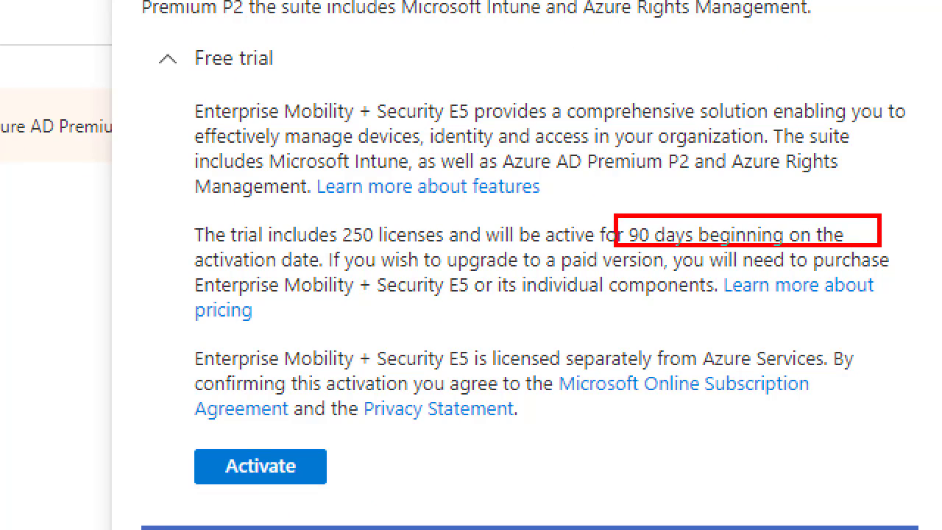
key("Escape")
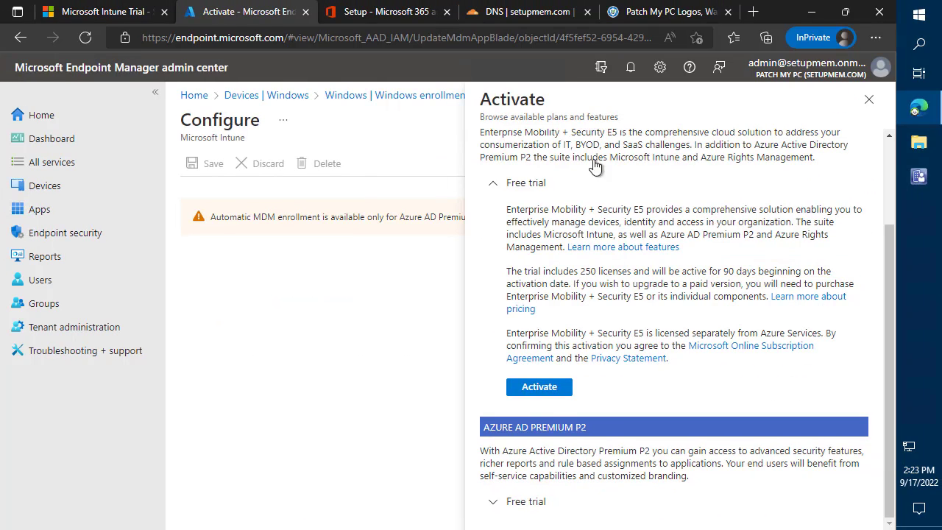
scroll(568, 231, "up", 2)
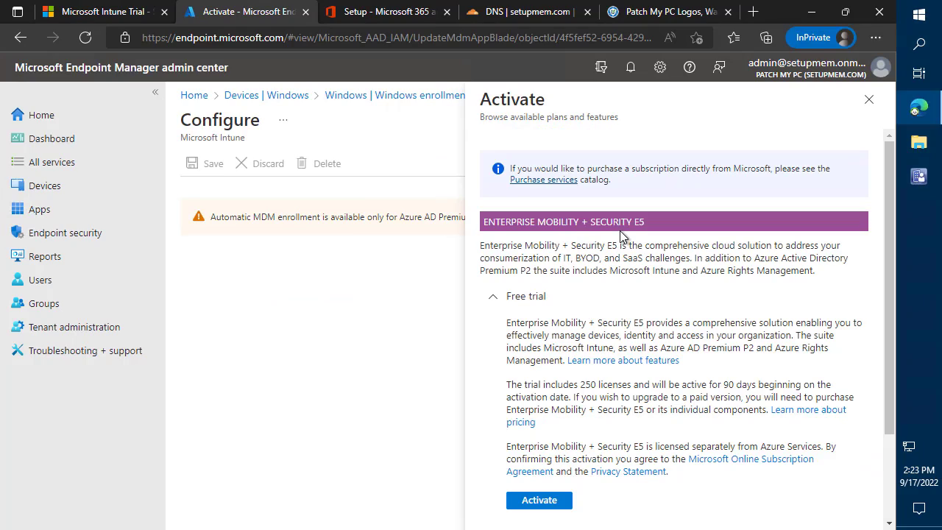
left_click(545, 502)
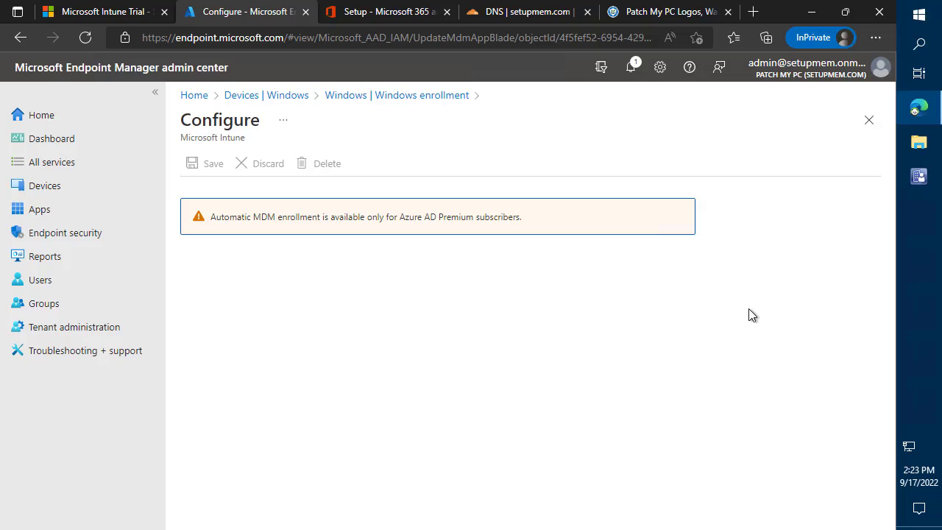
left_click(401, 22)
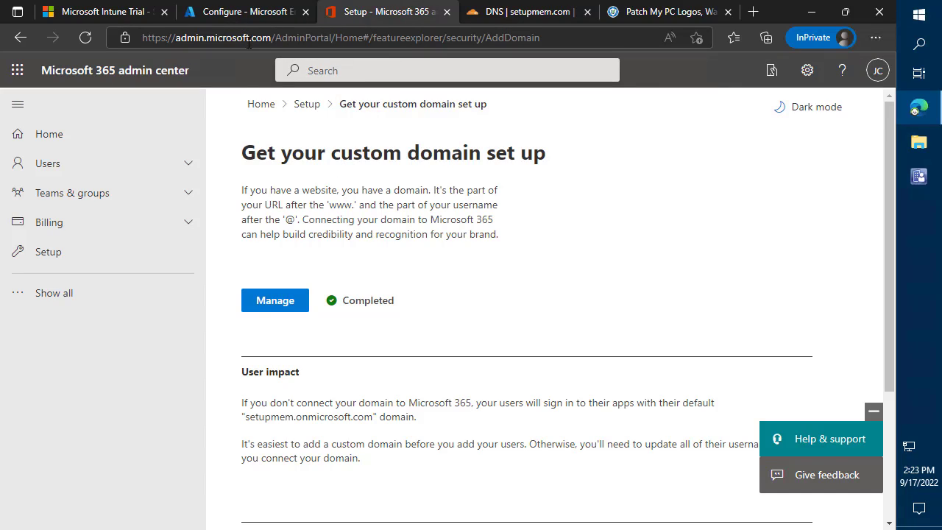
Open the Enterprise Mobility + Security E5 licence details under Billing > Licenses
left_click(105, 223)
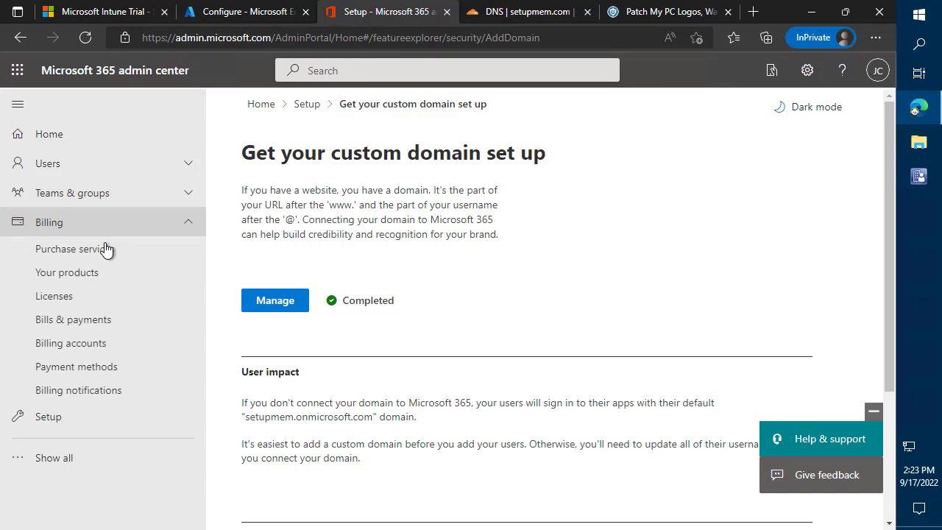
left_click(79, 298)
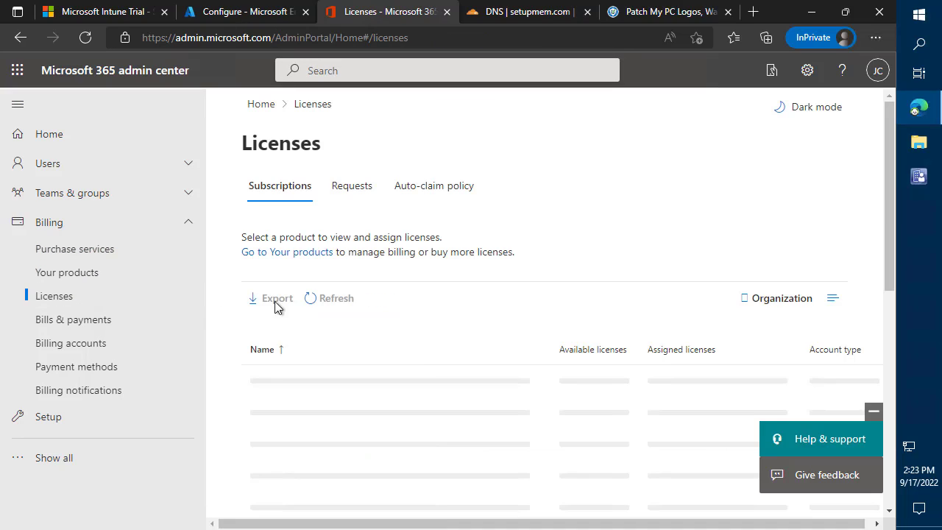
scroll(382, 295, "down", 2)
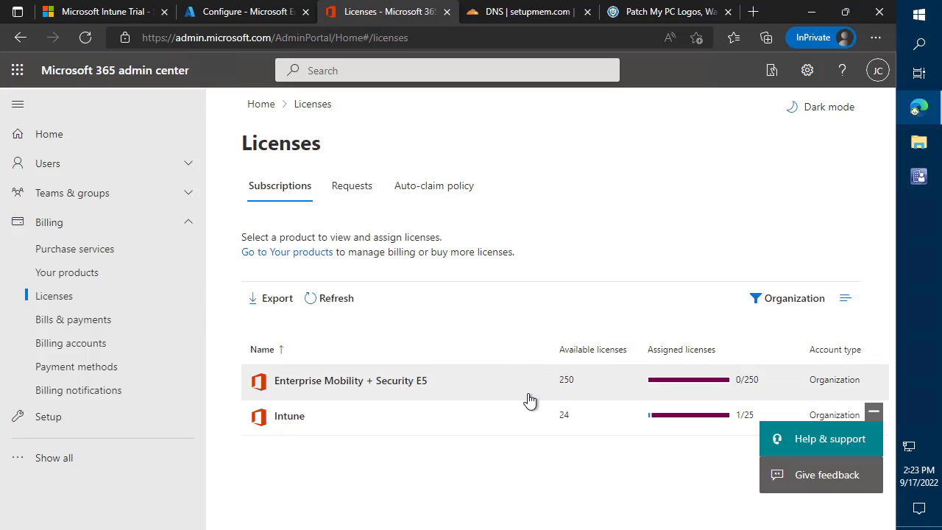
left_click(392, 384)
scroll(392, 344, "down", 2)
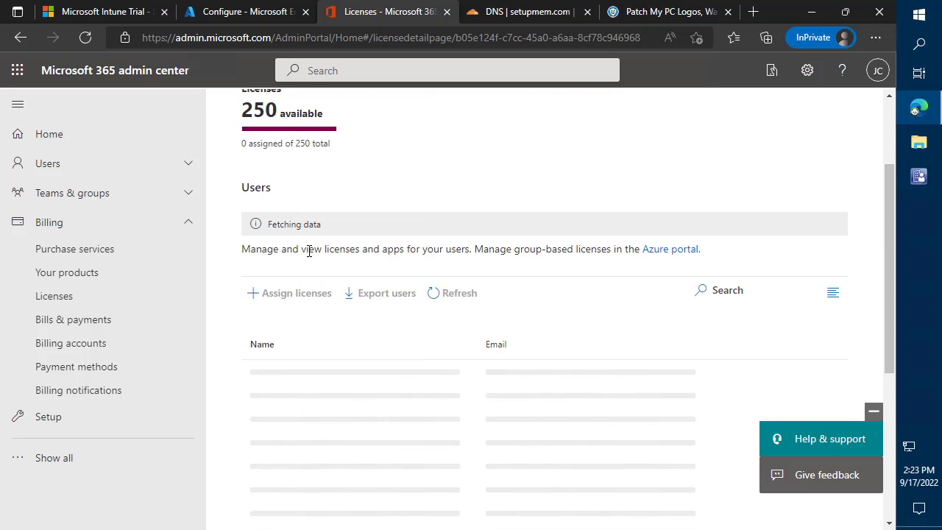
scroll(396, 264, "up", 2)
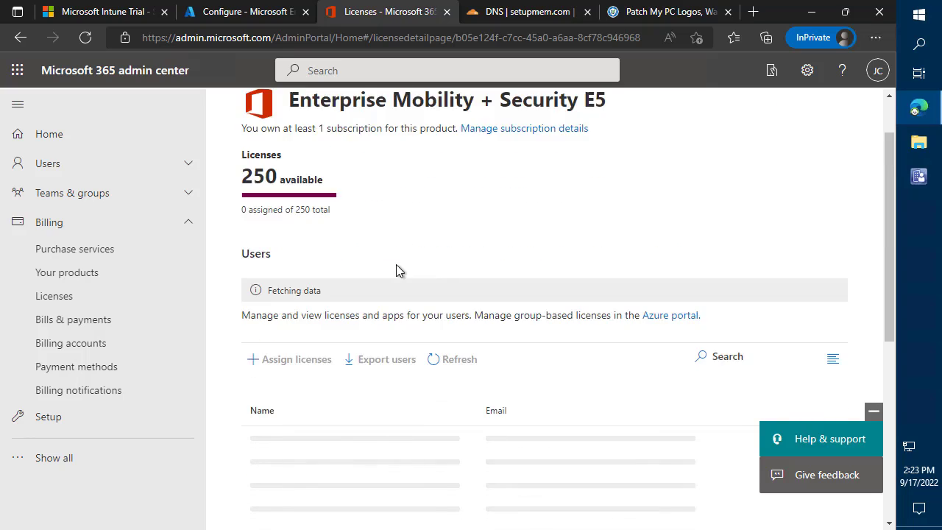
scroll(392, 266, "down", 1)
Assign an E5 licence to the admin user, leaving 249 of 250 available
left_click(294, 340)
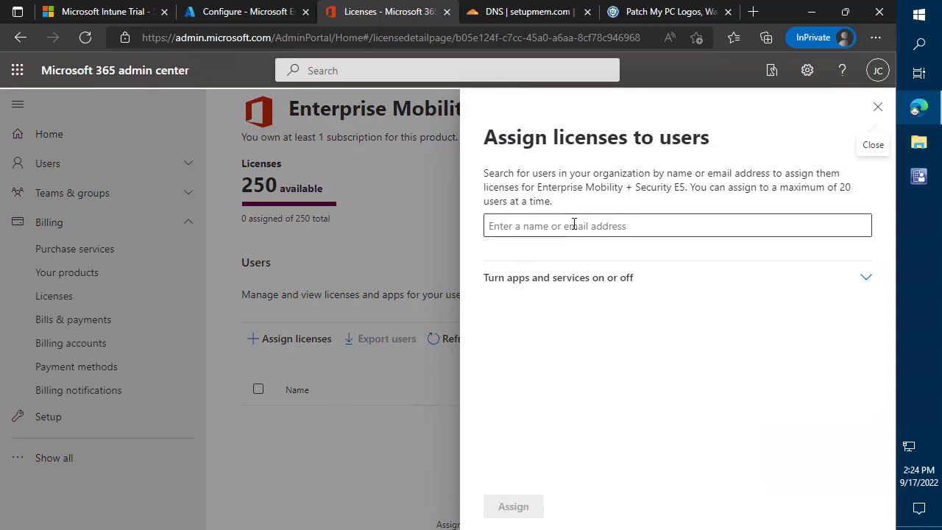
left_click(574, 225)
left_click(565, 303)
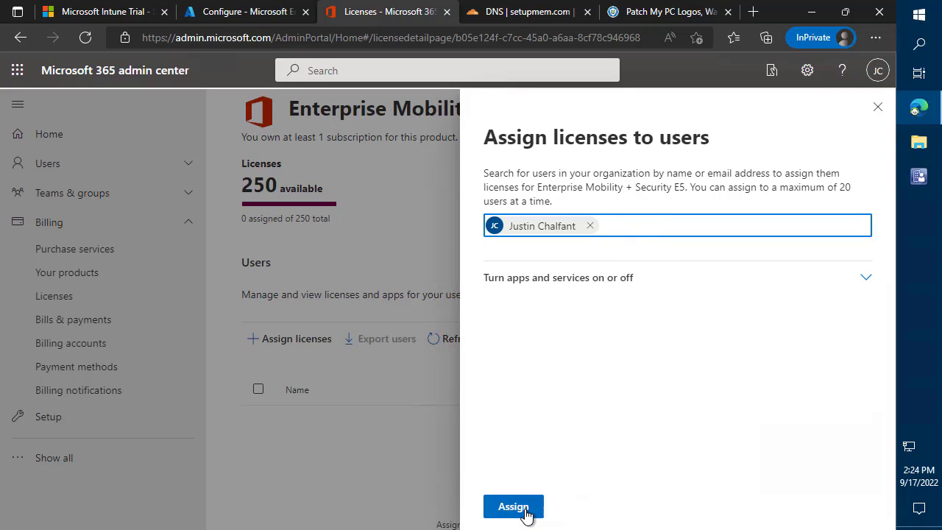
left_click(514, 508)
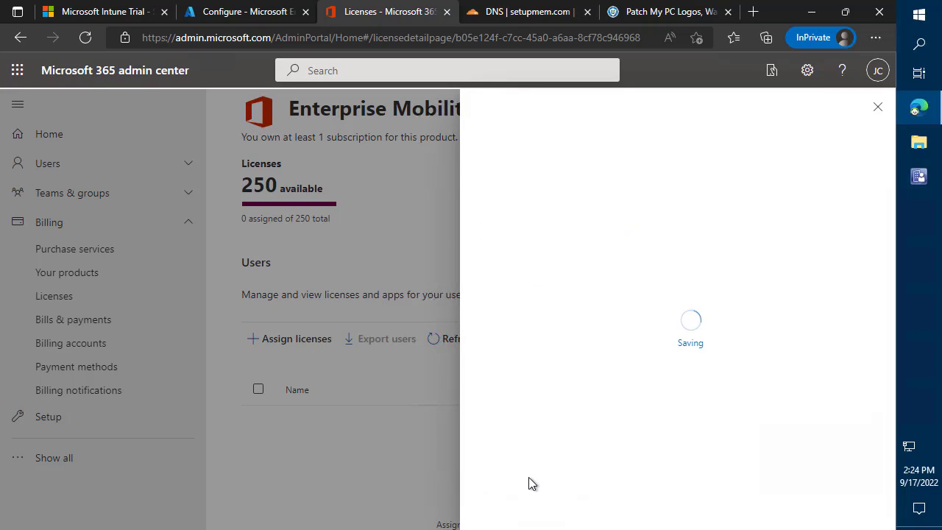
left_click(878, 107)
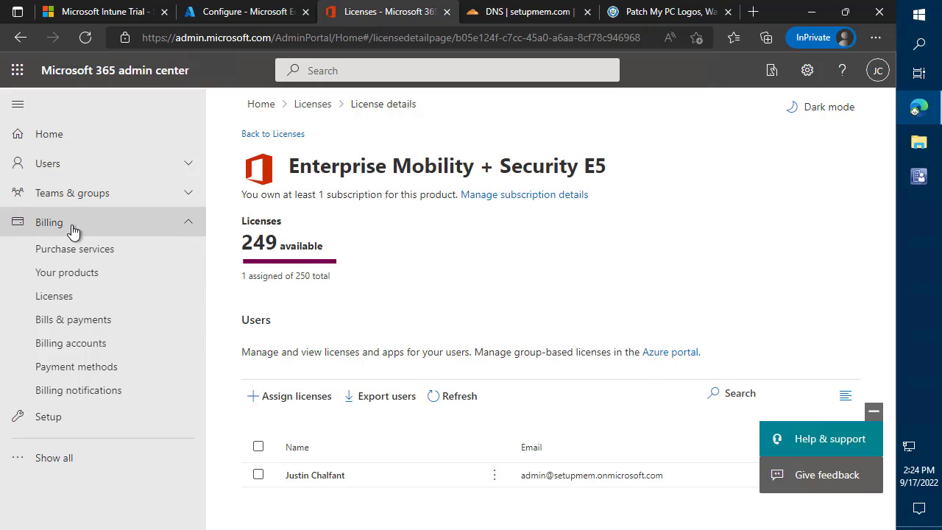
Open Active users and start a new user, pasting then undoing an invalid username
left_click(59, 167)
left_click(70, 193)
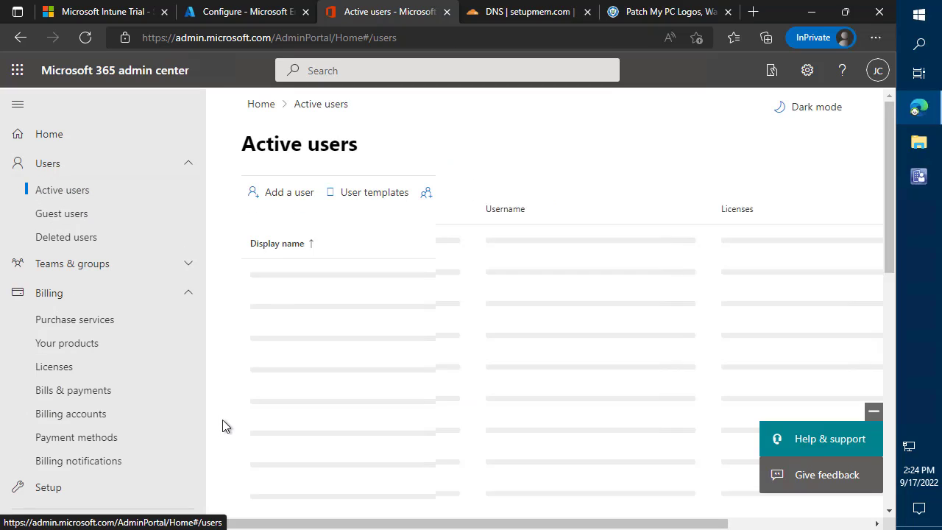
left_click(287, 193)
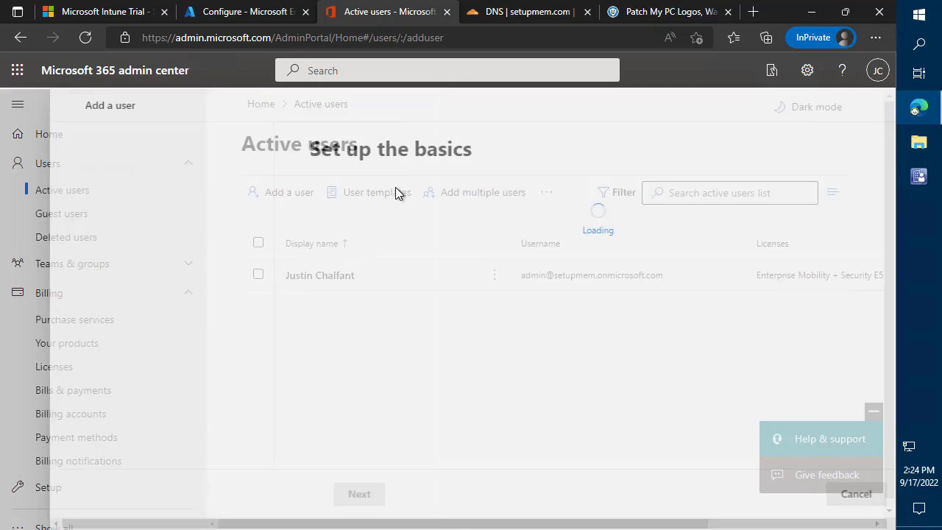
left_click(358, 408)
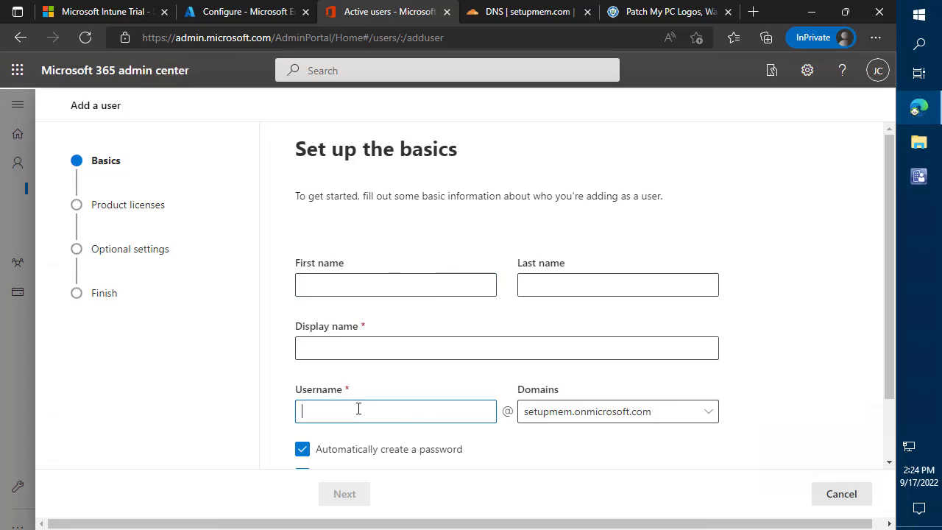
key("ctrl+v")
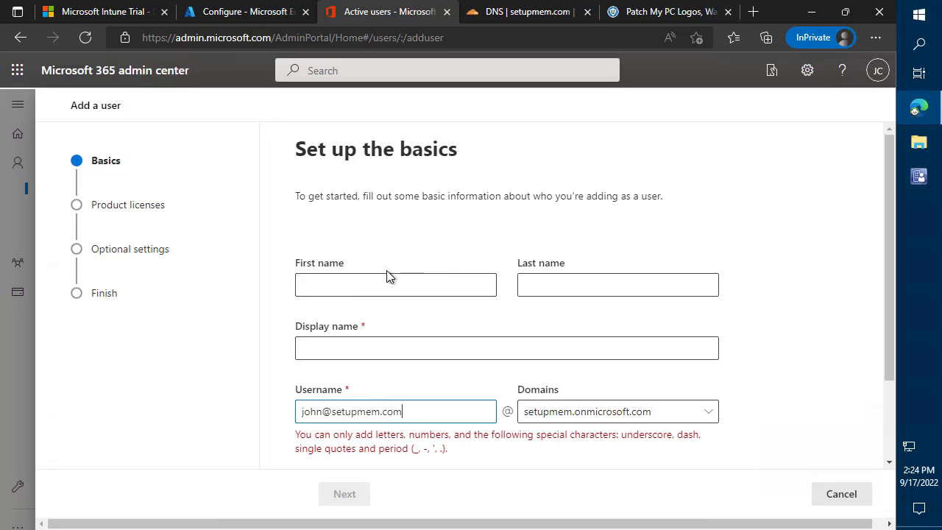
key("ctrl+z")
Fill in the new user's first name, last name and username on the onmicrosoft domain
left_click(392, 285)
type("John")
key("Tab")
key("Tab")
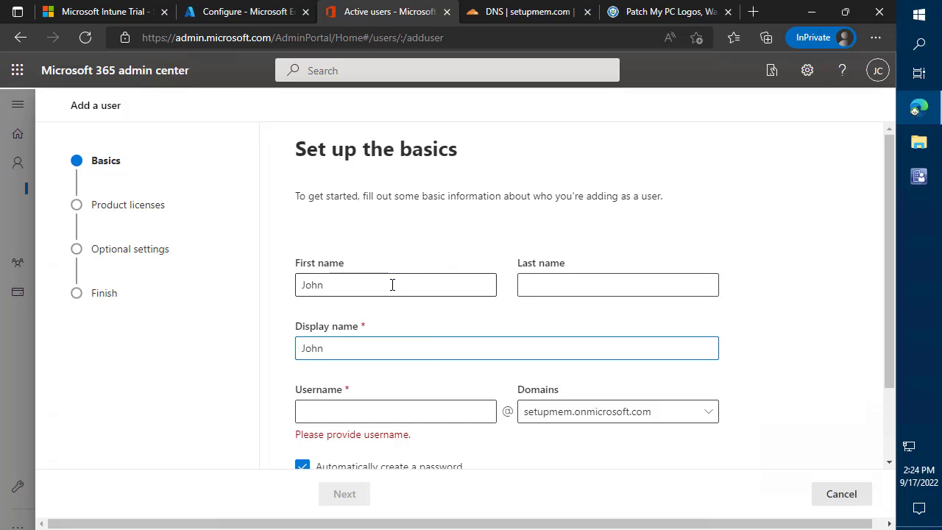
left_click(645, 293)
type("Smith")
key("Tab")
key("Tab")
type("john")
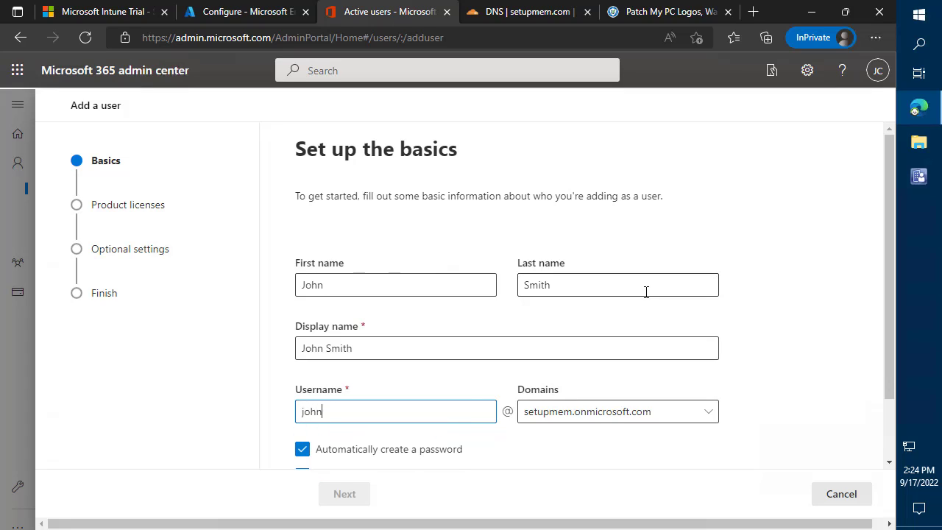
left_click(625, 412)
left_click(626, 412)
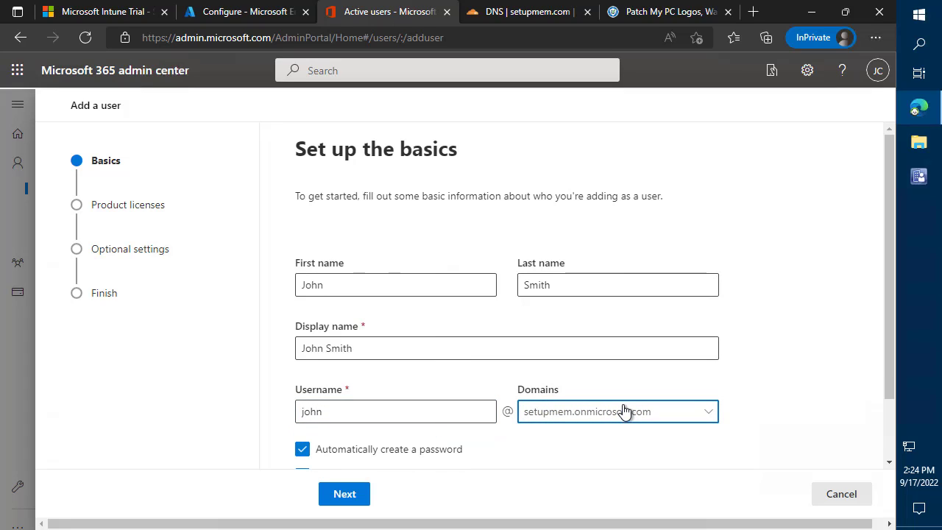
Cancel the new user and confirm discarding it
scroll(632, 412, "down", 2)
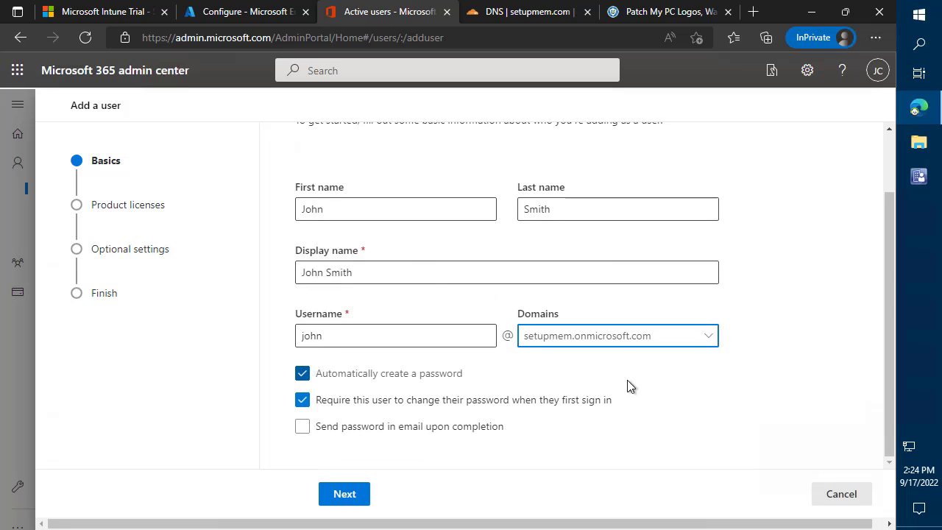
left_click(769, 335)
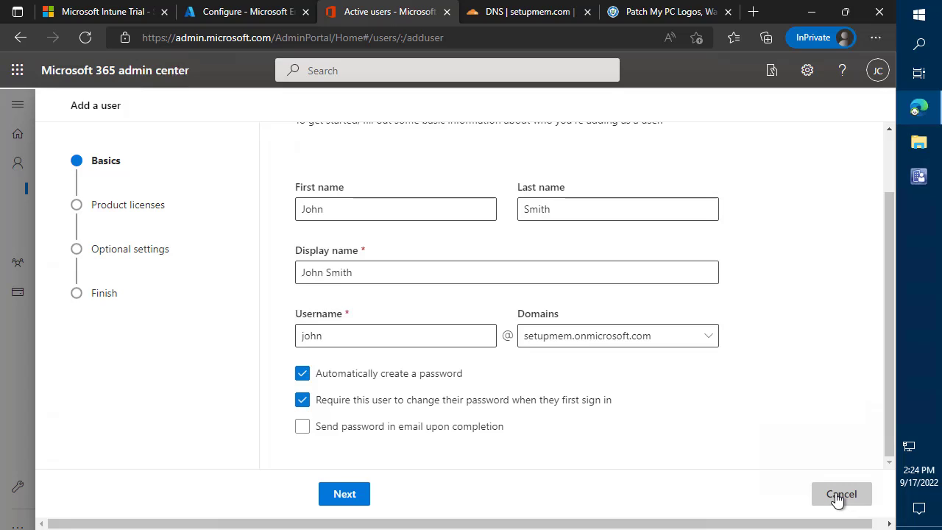
left_click(840, 494)
left_click(381, 322)
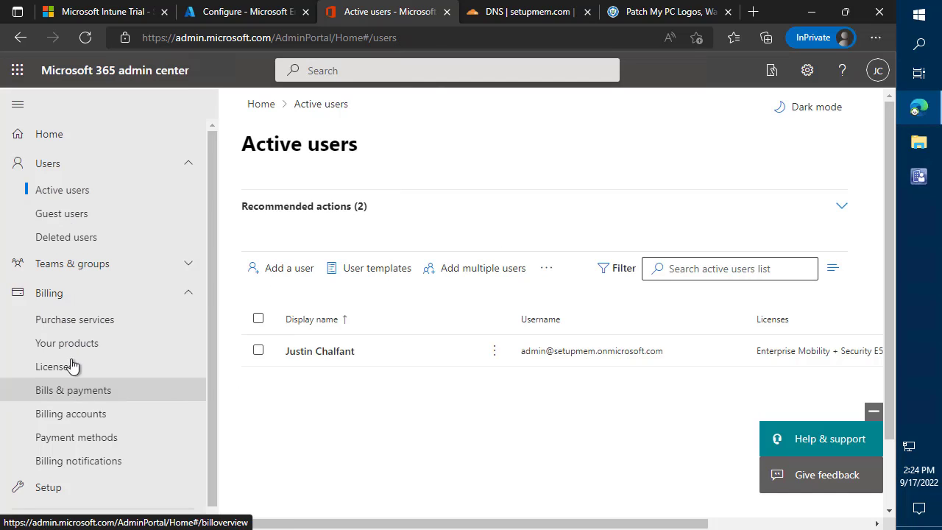
scroll(94, 326, "down", 1)
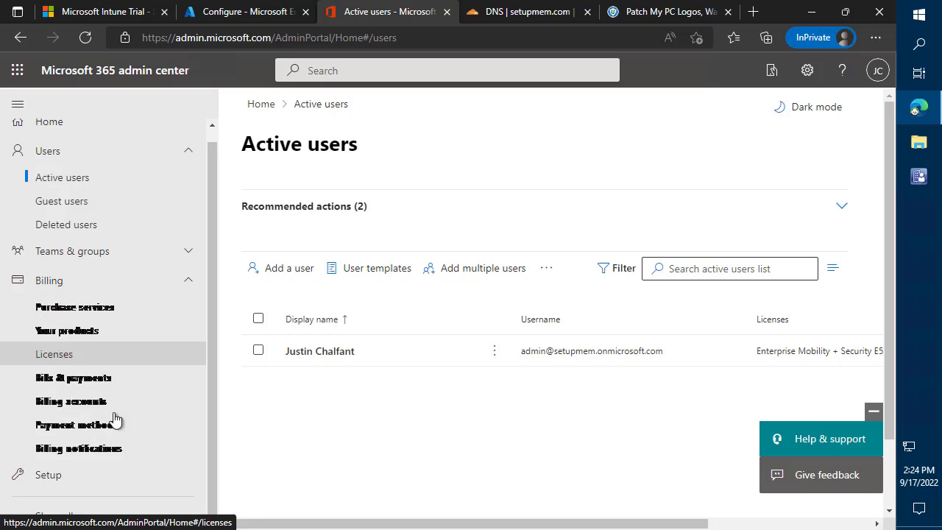
left_click(47, 476)
scroll(407, 355, "down", 3)
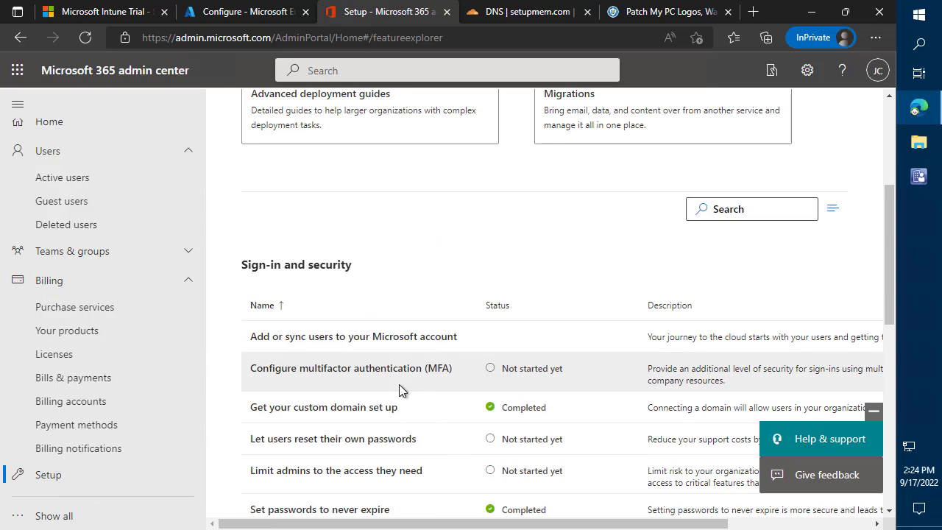
left_click(363, 412)
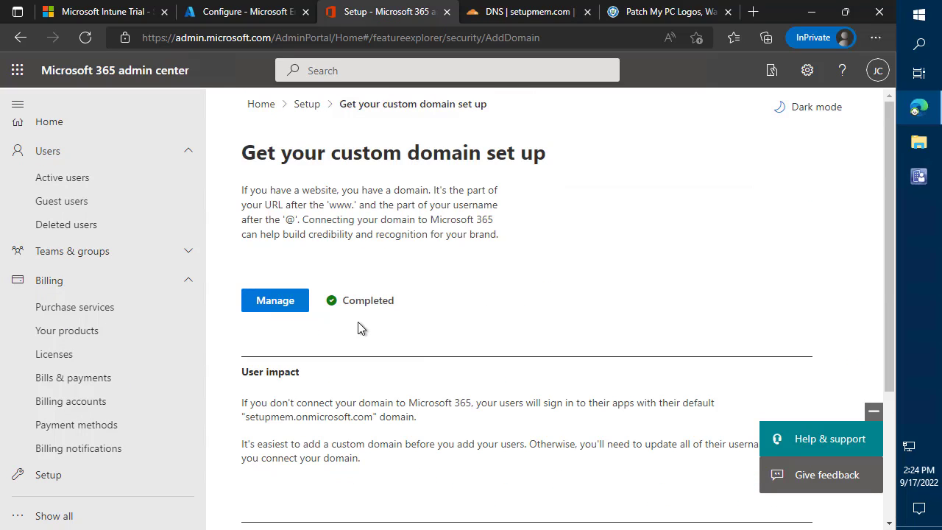
scroll(358, 321, "down", 2)
scroll(309, 254, "up", 1)
left_click(287, 233)
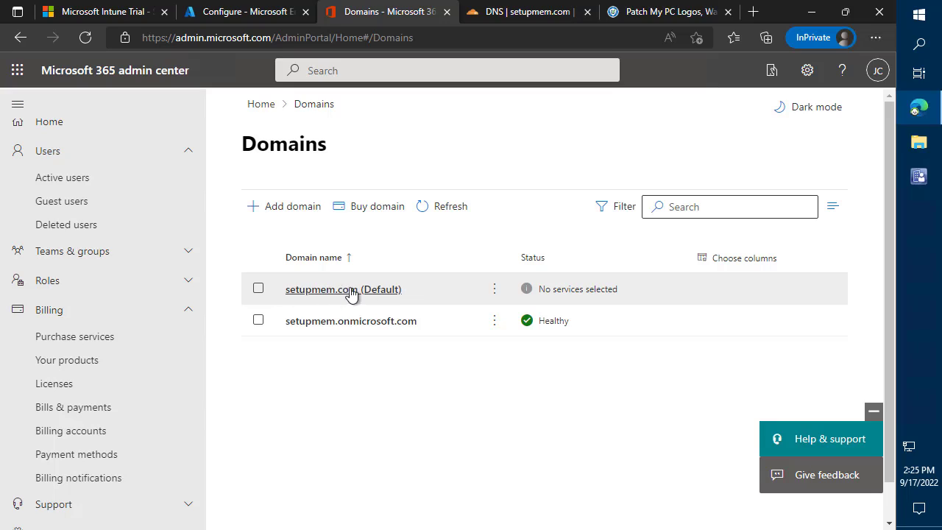
left_click(59, 179)
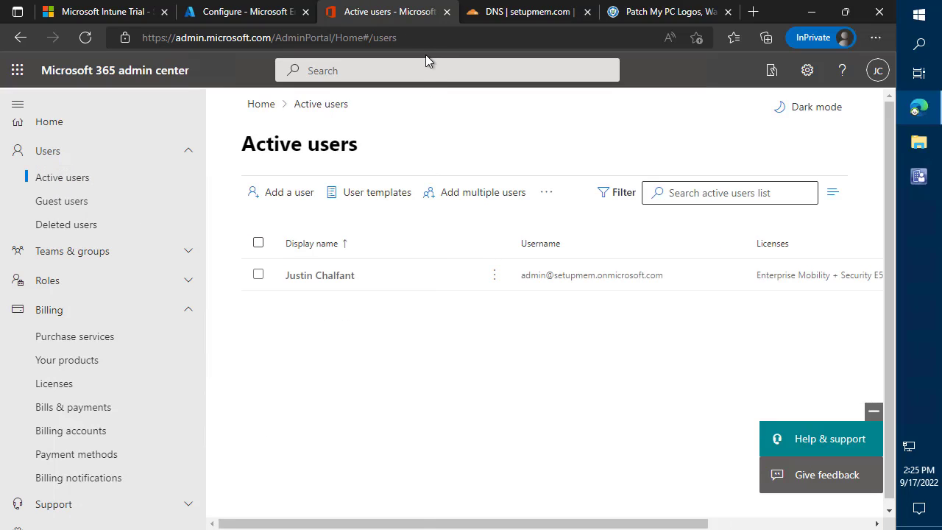
left_click(86, 41)
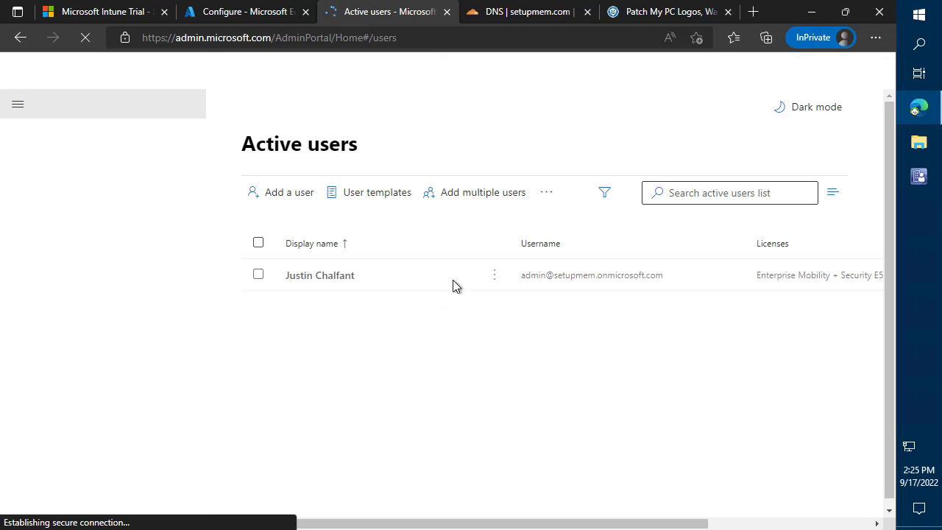
Start a new user and enter their first and last name
left_click(280, 194)
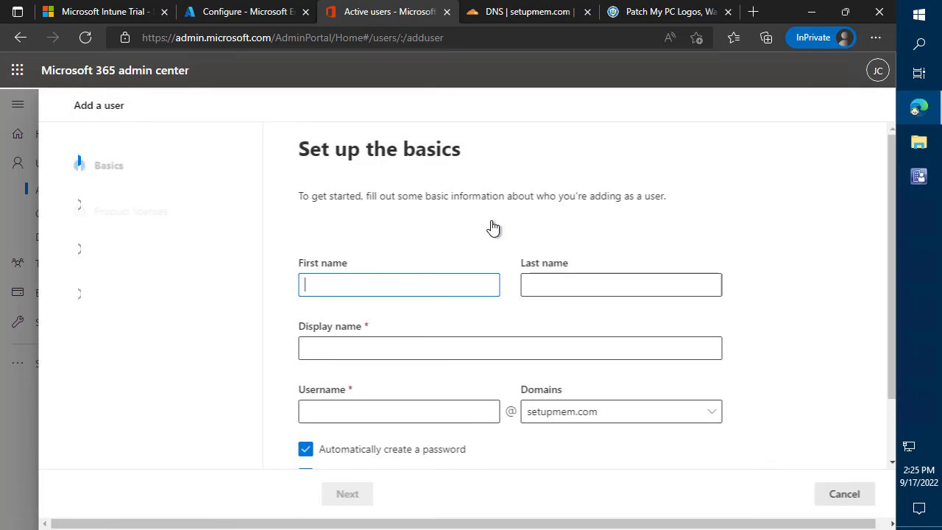
left_click(561, 411)
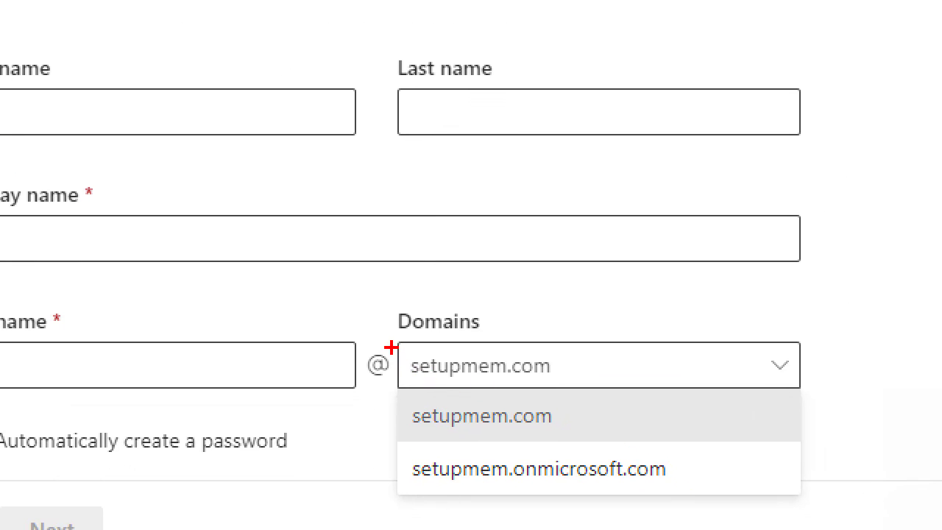
mouse_move(390, 347)
left_mouse_down()
mouse_move(423, 346)
mouse_move(669, 446)
mouse_move(837, 485)
mouse_move(802, 501)
left_mouse_up()
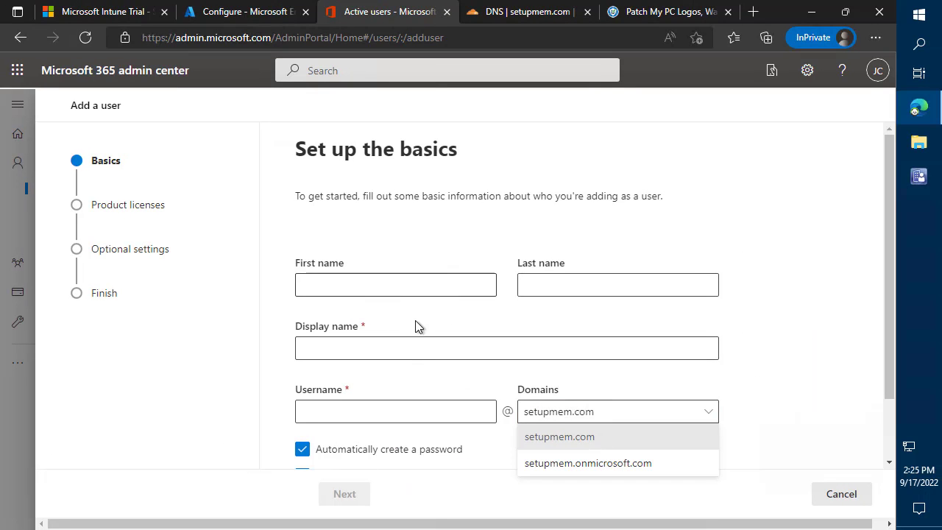
left_click(177, 115)
type("JOhn")
key("ctrl+a")
type("John")
key("Tab")
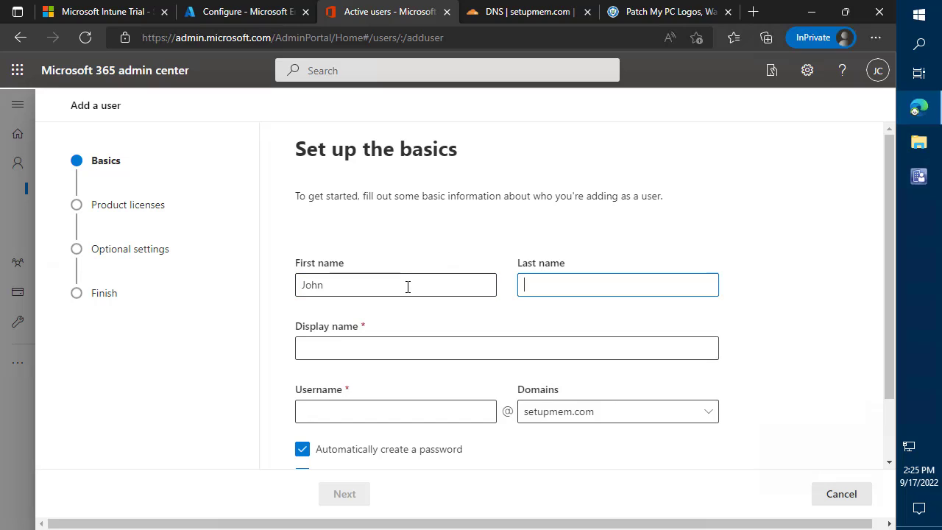
type("Smith")
key("Tab")
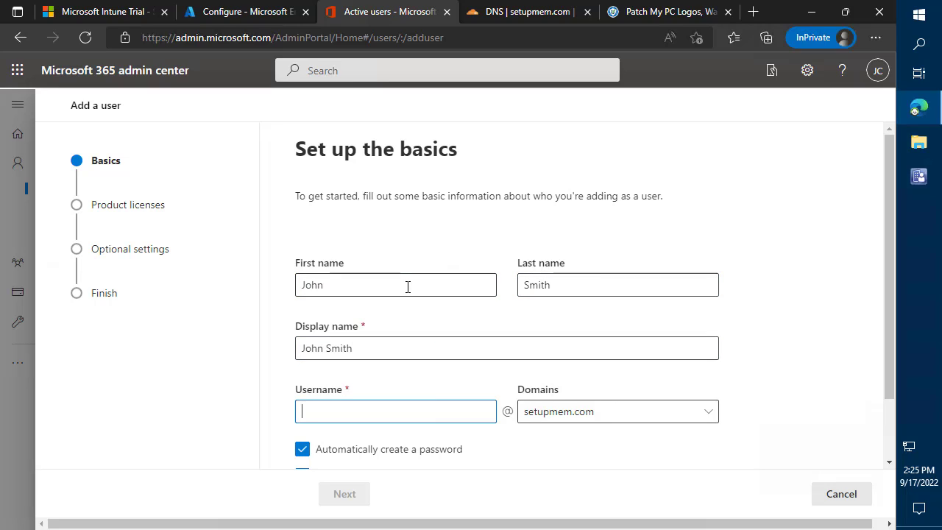
Turn off auto-generated password and forced change at sign-in, then paste a custom password
scroll(475, 309, "down", 2)
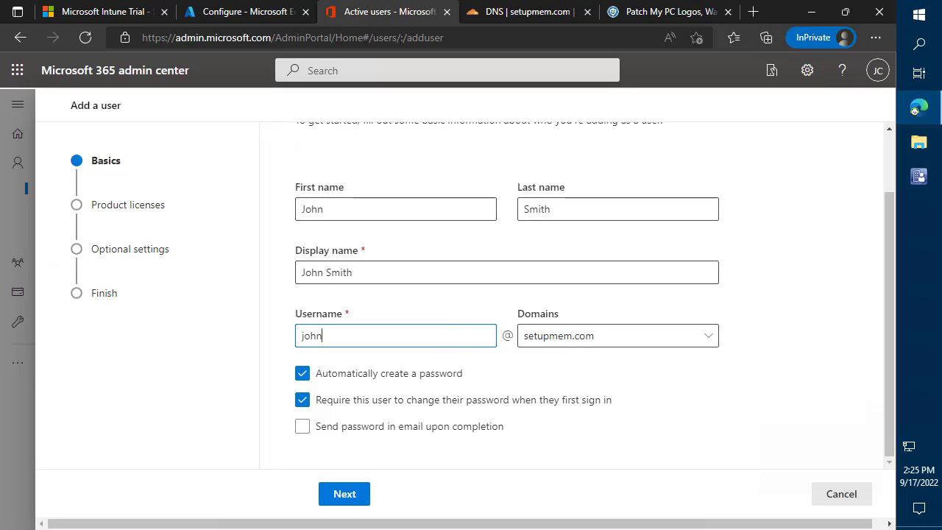
left_click(385, 375)
left_click(373, 457)
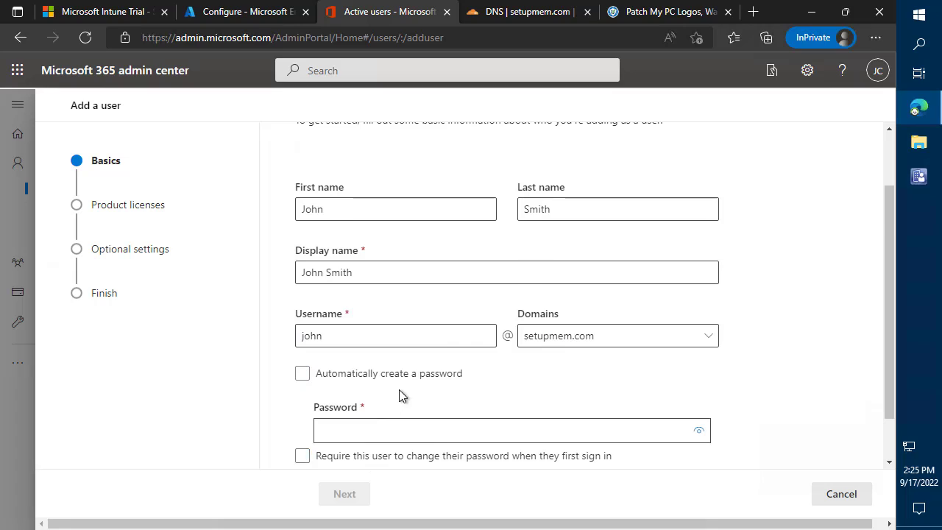
scroll(403, 383, "down", 2)
left_click(403, 383)
key("ctrl+v")
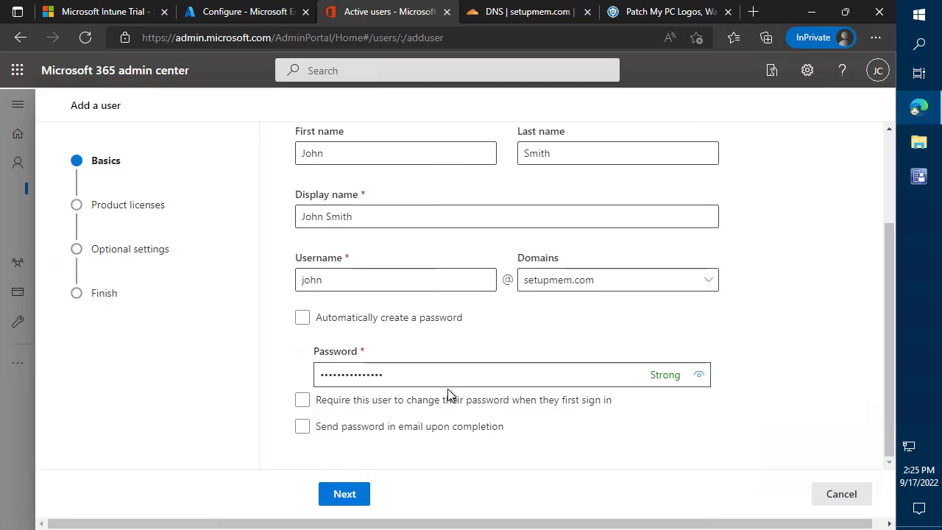
left_click(468, 424)
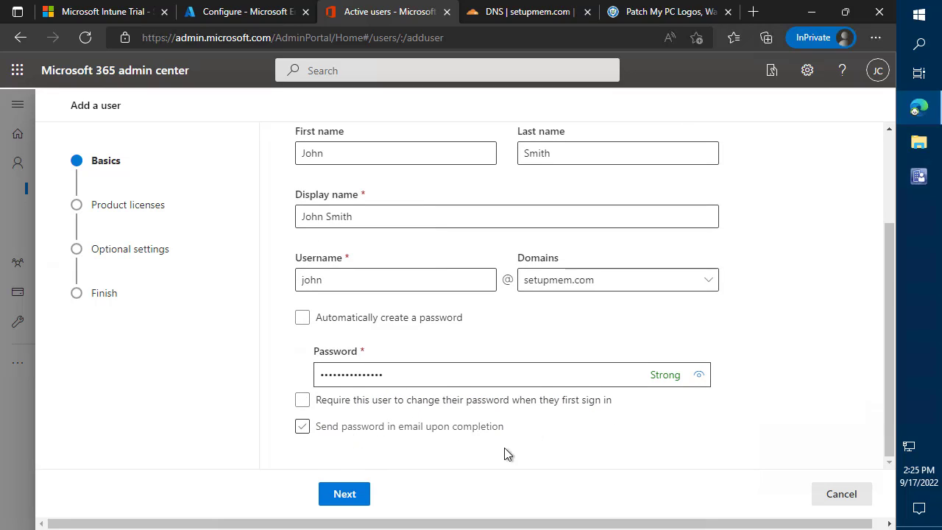
Select the Enterprise Mobility + Security E5 licence for the new user
left_click(344, 493)
scroll(332, 396, "down", 2)
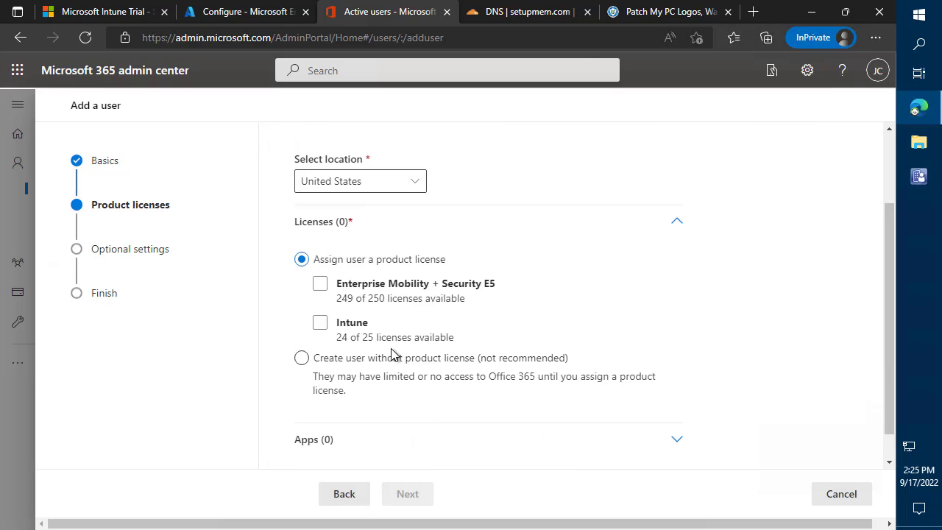
left_click(321, 285)
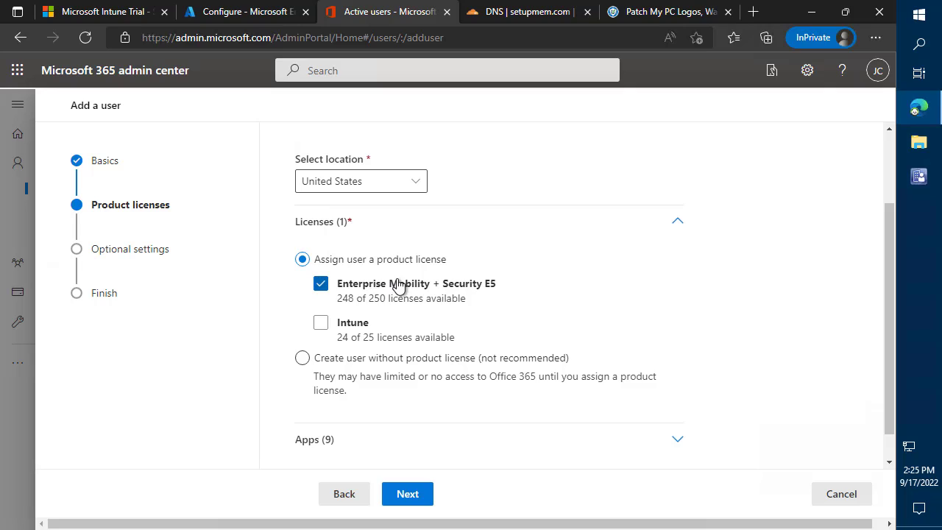
left_click_drag(307, 267, 505, 308)
left_click_drag(383, 322, 443, 324)
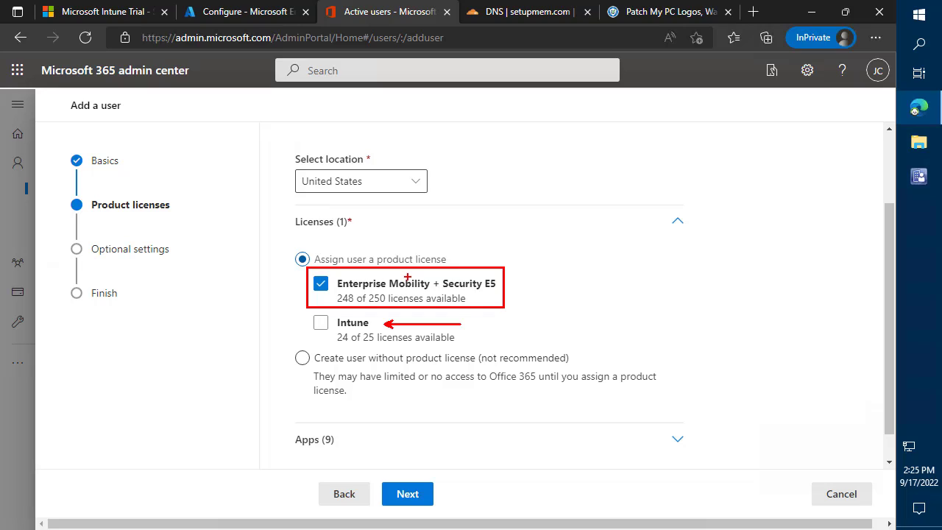
key("Escape")
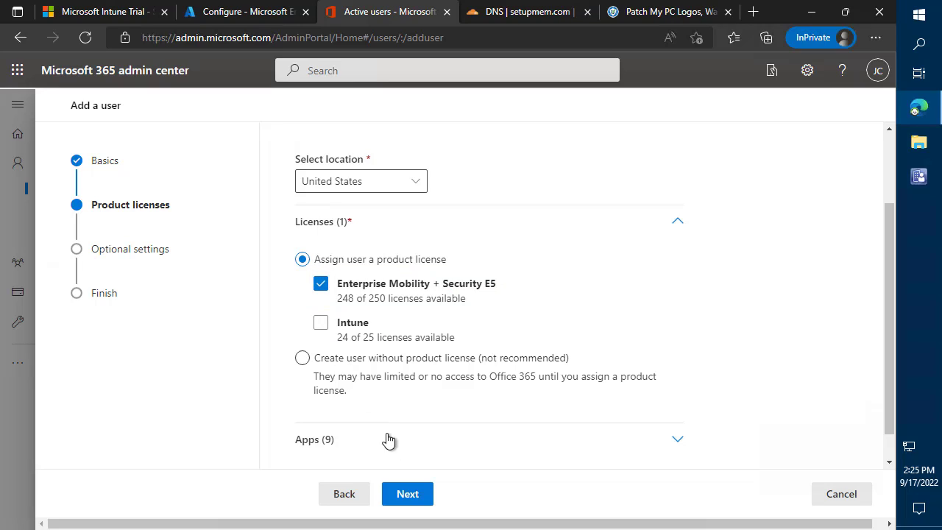
Skip optional settings, finish adding the user, and close the confirmation
left_click(414, 499)
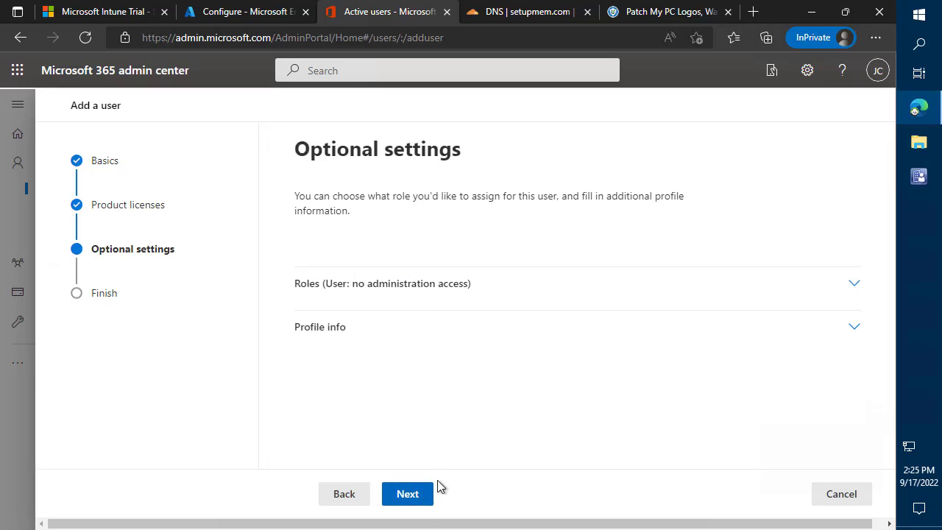
left_click(414, 496)
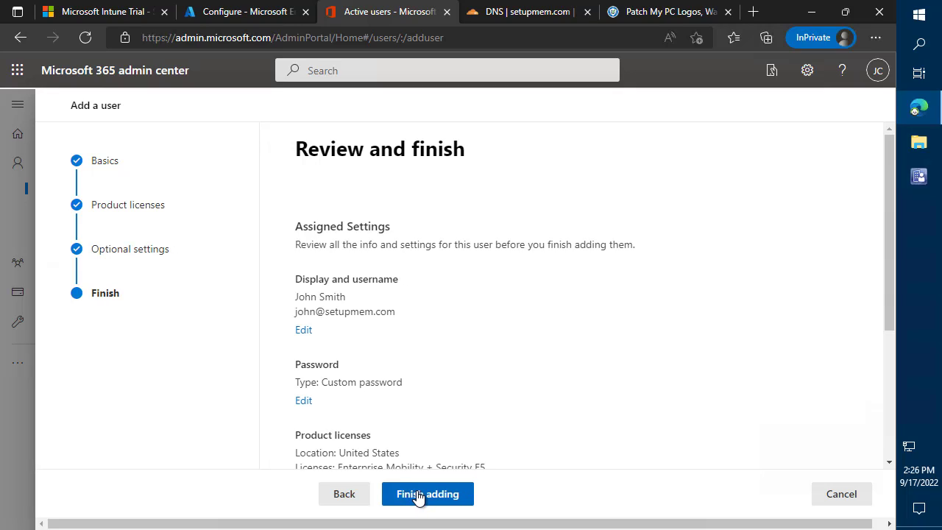
left_click(400, 495)
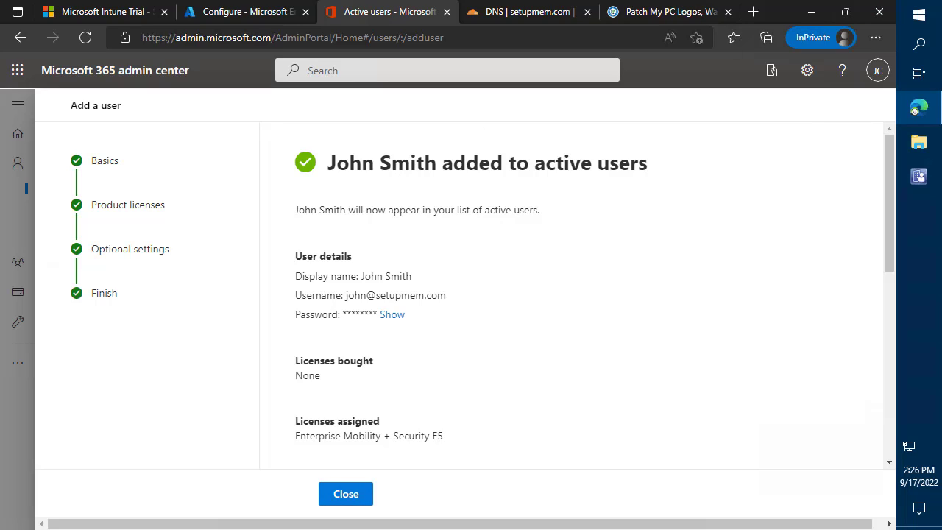
left_click(346, 494)
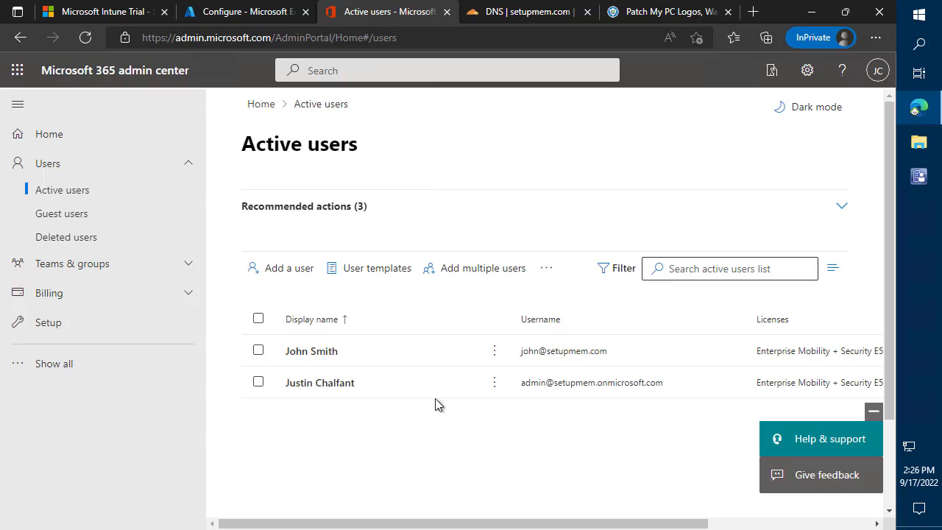
scroll(436, 410, "down", 2)
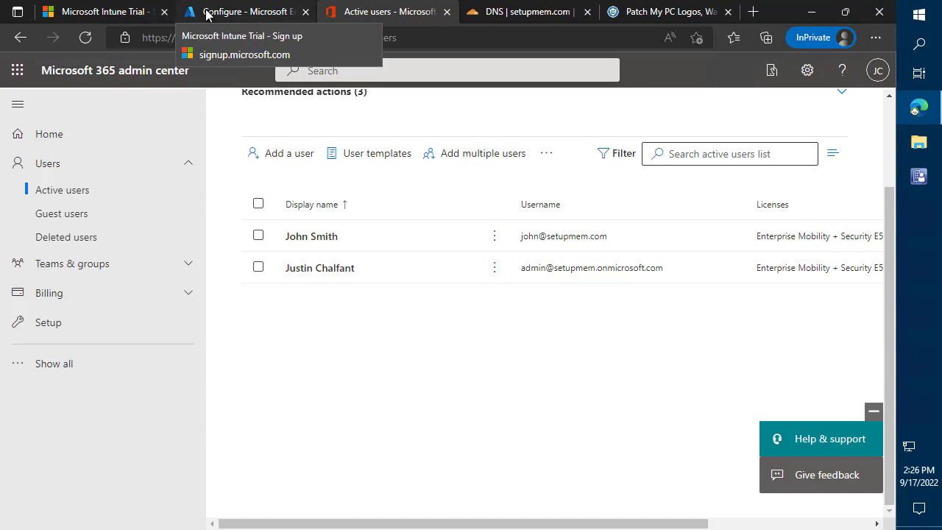
Reload Endpoint Manager and open Devices > Windows > Windows enrollment > Automatic Enrollment
left_click(261, 12)
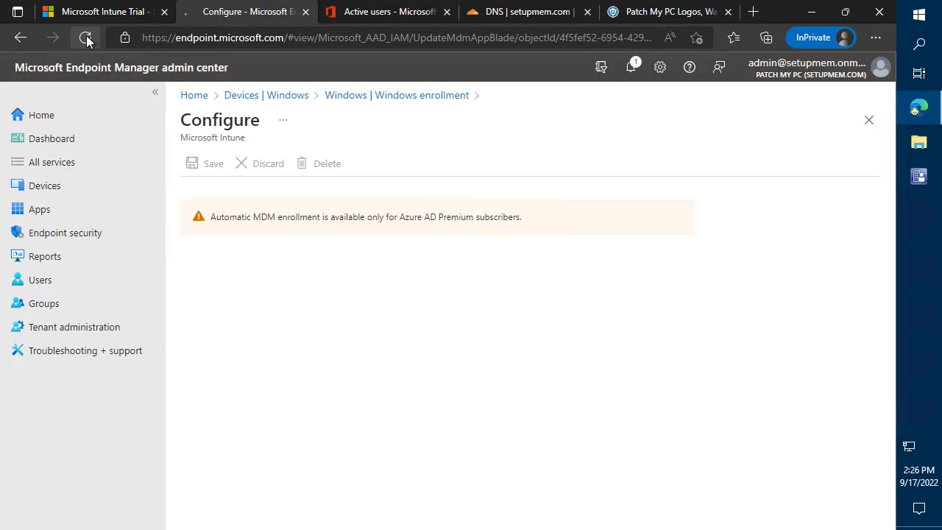
left_click(86, 38)
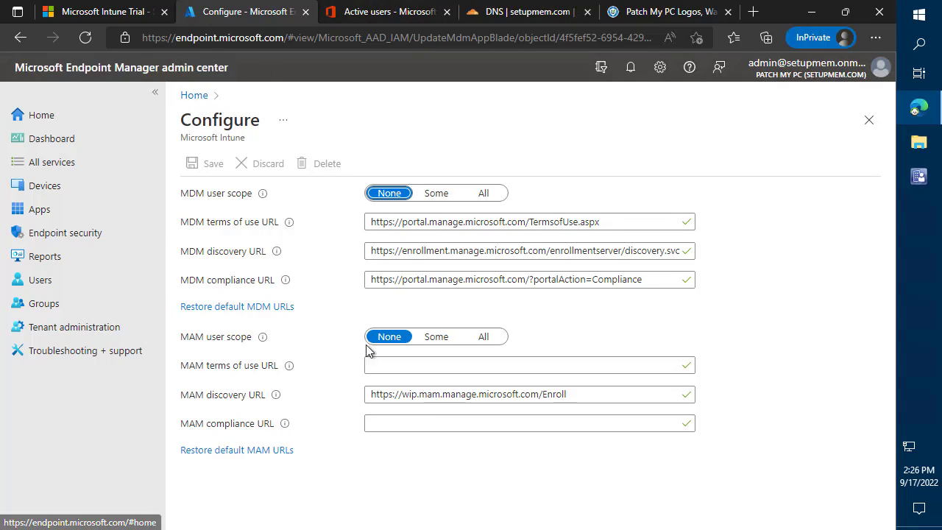
left_click(61, 184)
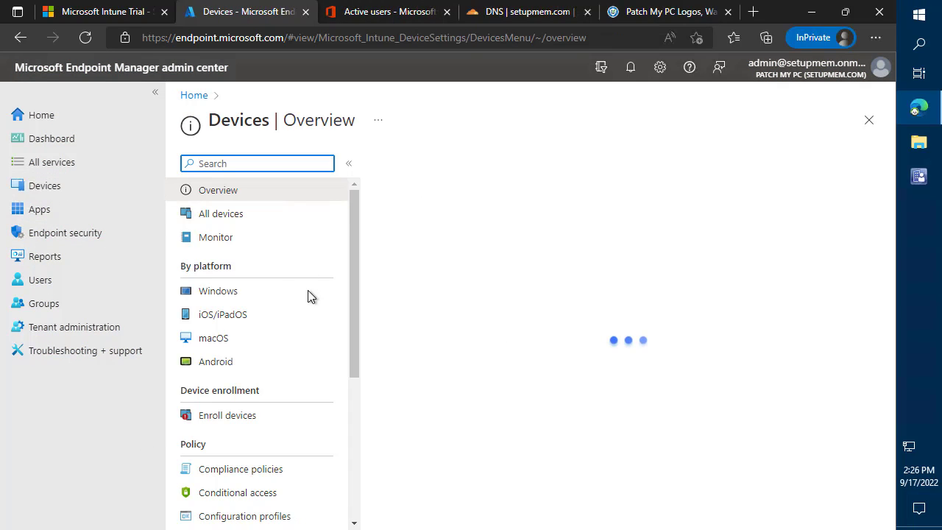
left_click(228, 293)
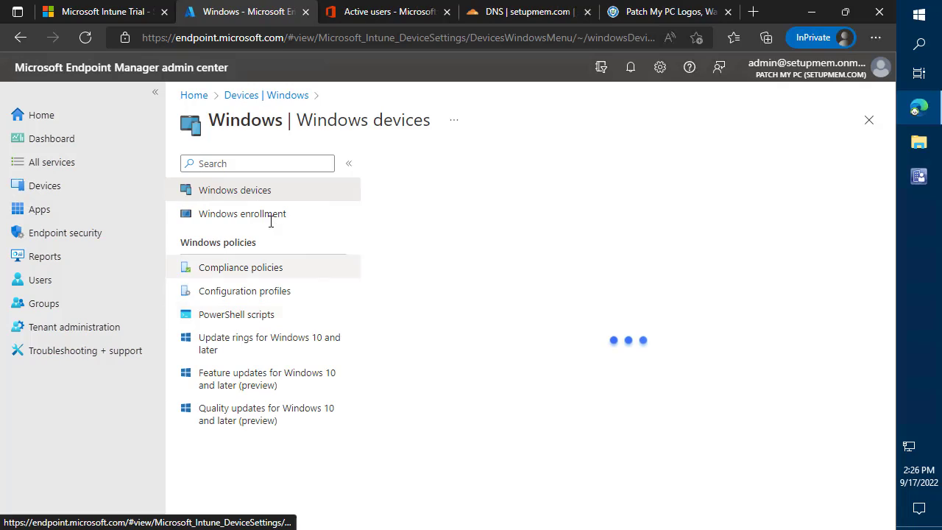
left_click(248, 219)
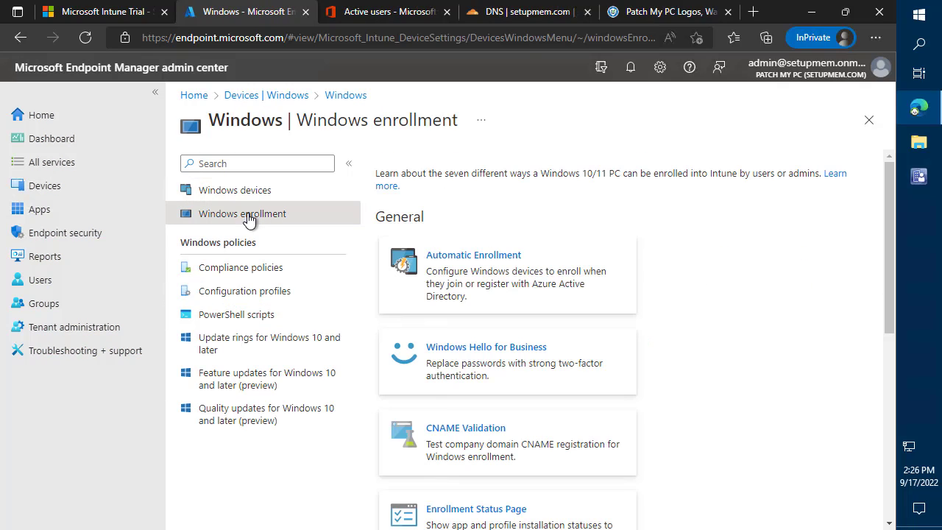
left_click(492, 266)
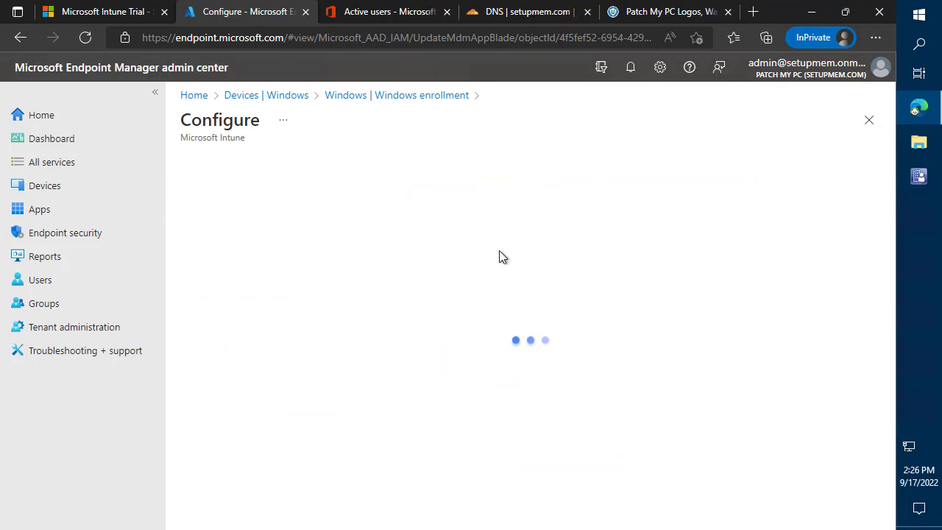
Set MDM and MAM user scopes to All and save
left_click(484, 194)
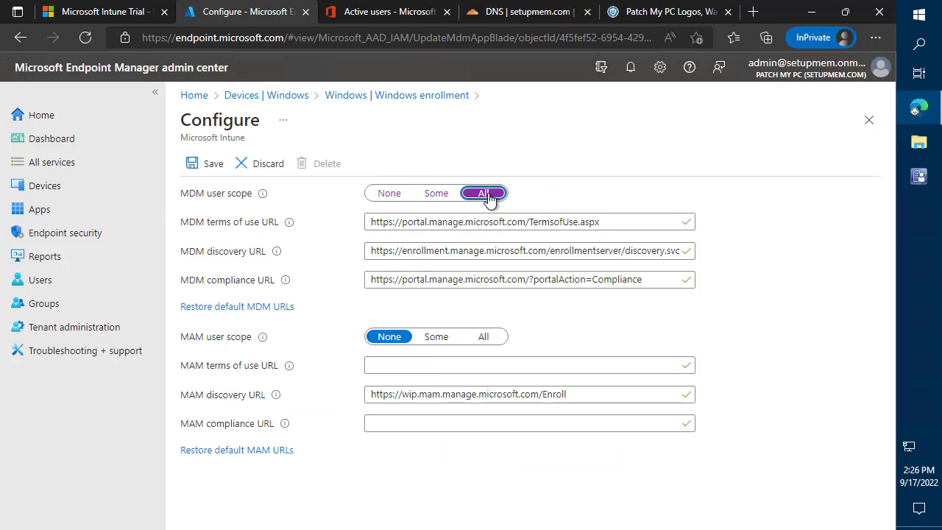
left_click(492, 339)
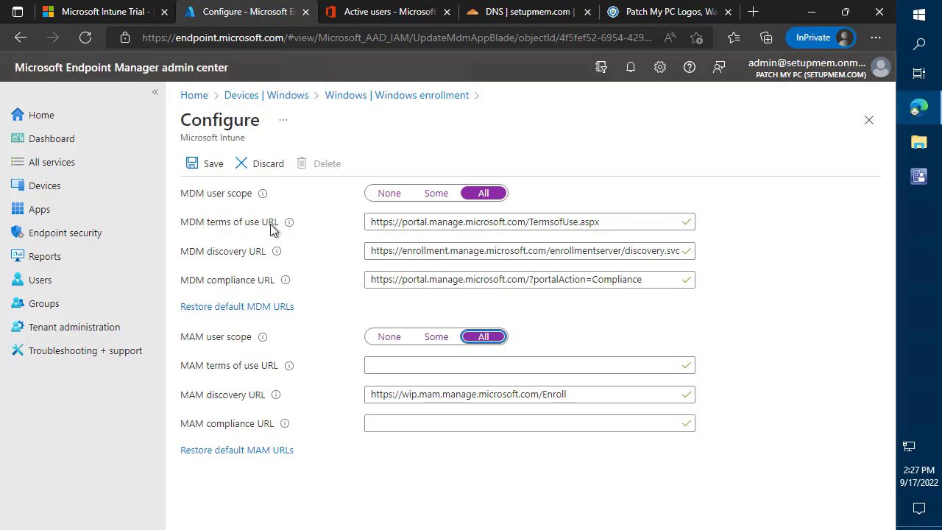
mouse_move(176, 180)
left_mouse_down()
mouse_move(500, 223)
mouse_move(672, 264)
mouse_move(720, 289)
mouse_move(700, 293)
left_mouse_up()
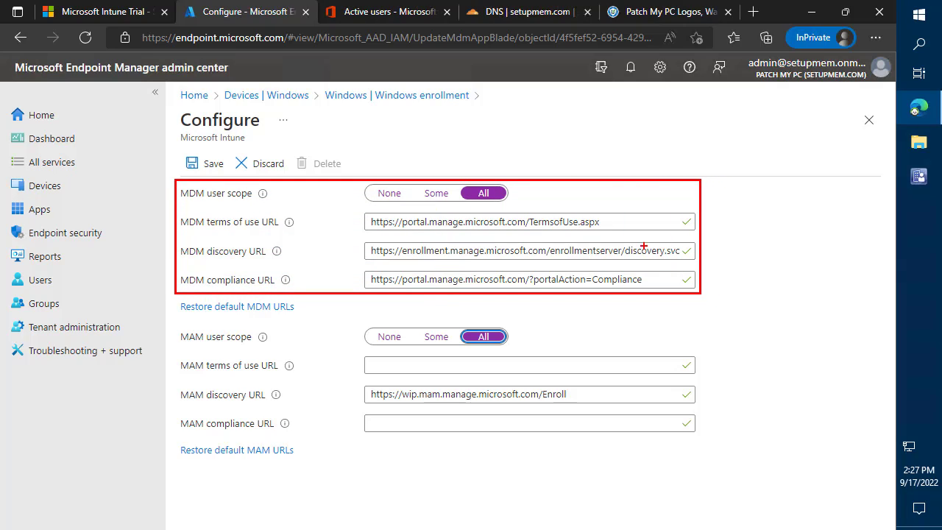
key("Escape")
left_click(201, 167)
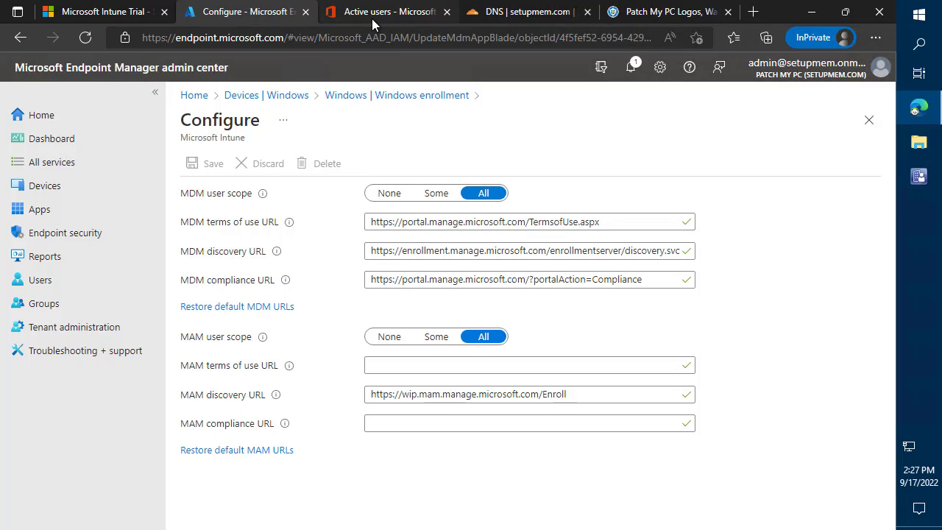
left_click(442, 21)
Go to portal.azure.com, dismiss the welcome prompt, and open the All services list
type("p")
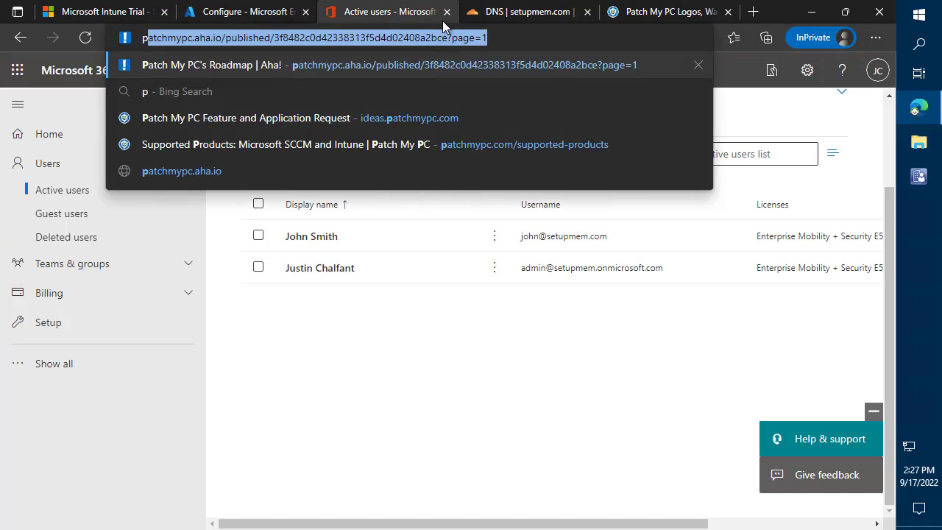
type("ortal.az")
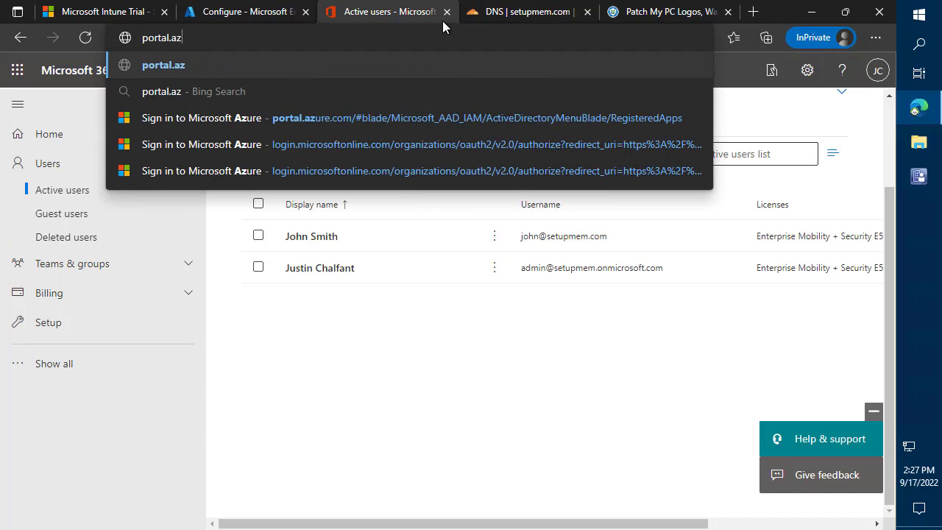
type("ure.com")
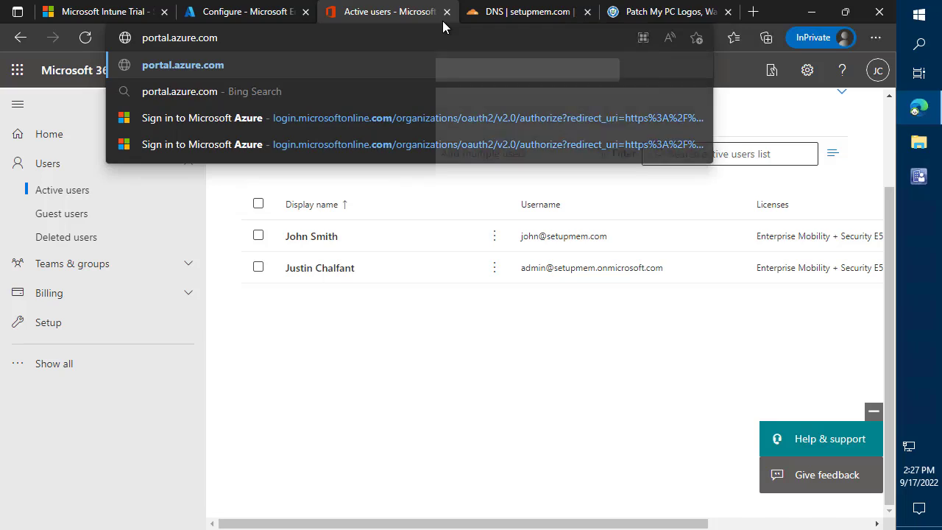
key("Return")
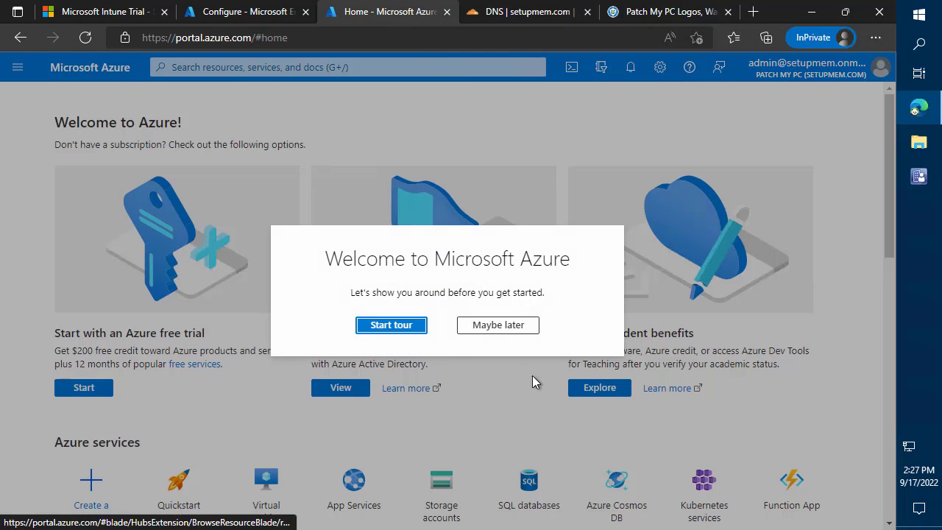
left_click(502, 325)
scroll(492, 324, "down", 4)
scroll(492, 324, "up", 4)
scroll(196, 421, "down", 3)
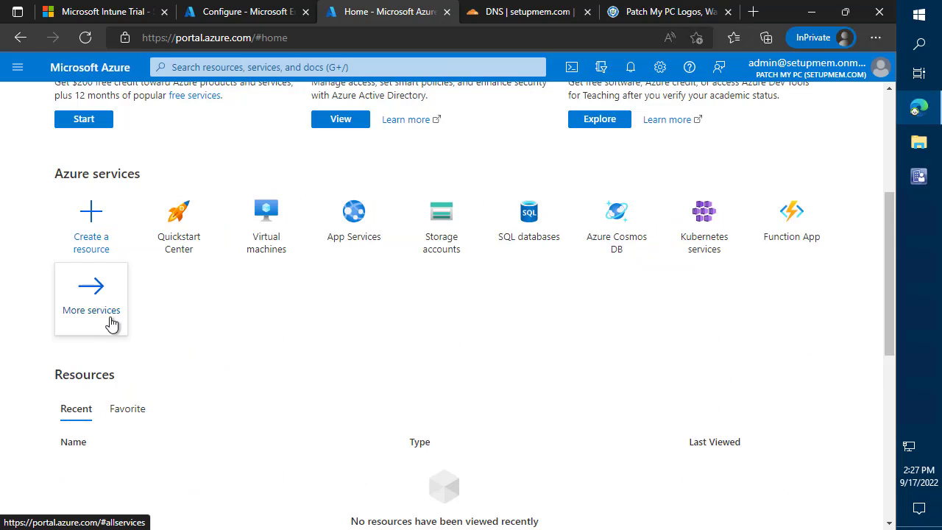
left_click(105, 330)
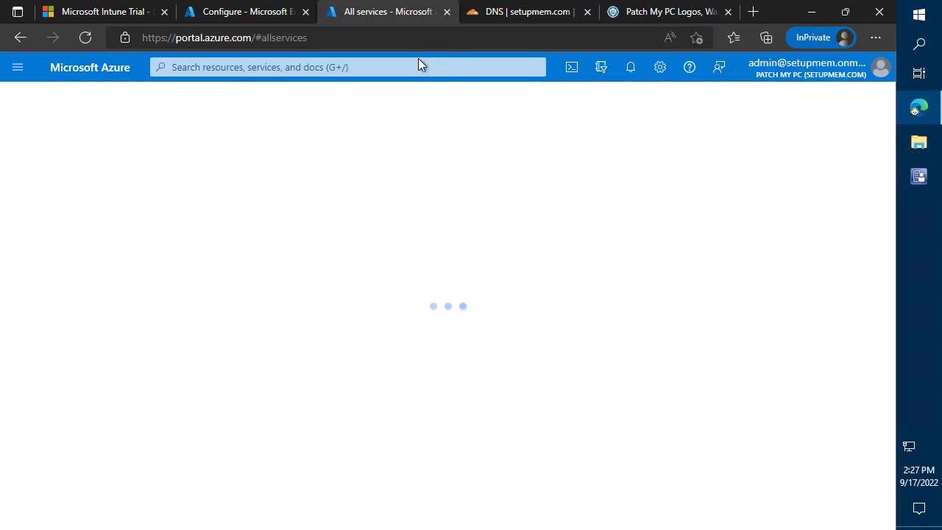
scroll(434, 345, "down", 5)
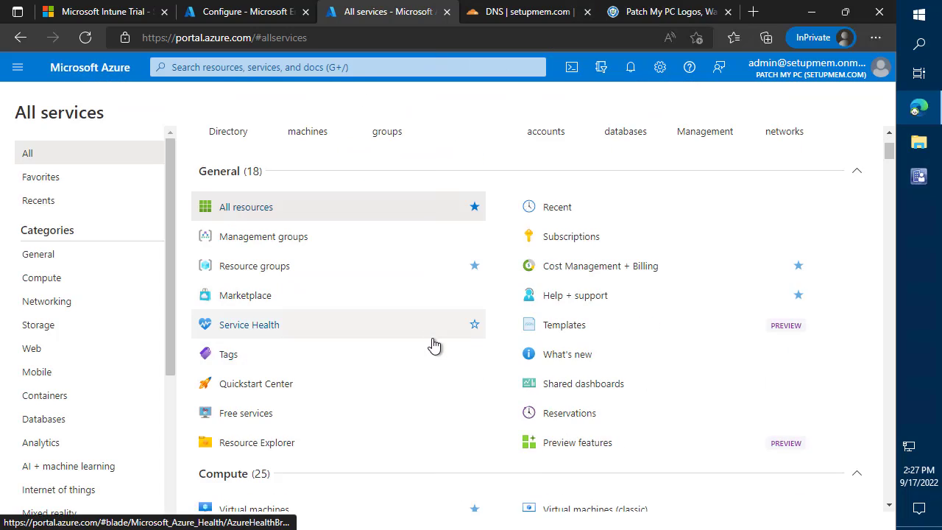
scroll(448, 324, "up", 5)
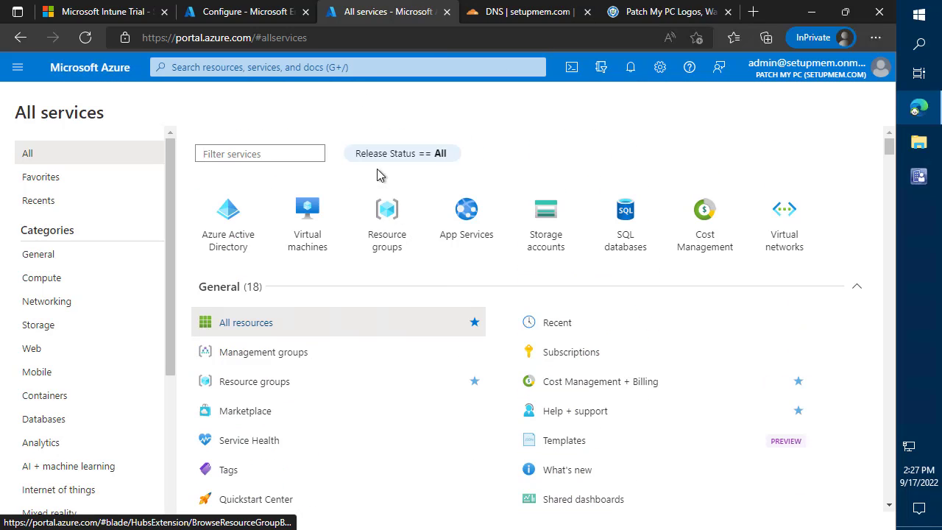
Filter services for Azure AD Domain Services, open it, then return to All services
left_click(259, 155)
type("a")
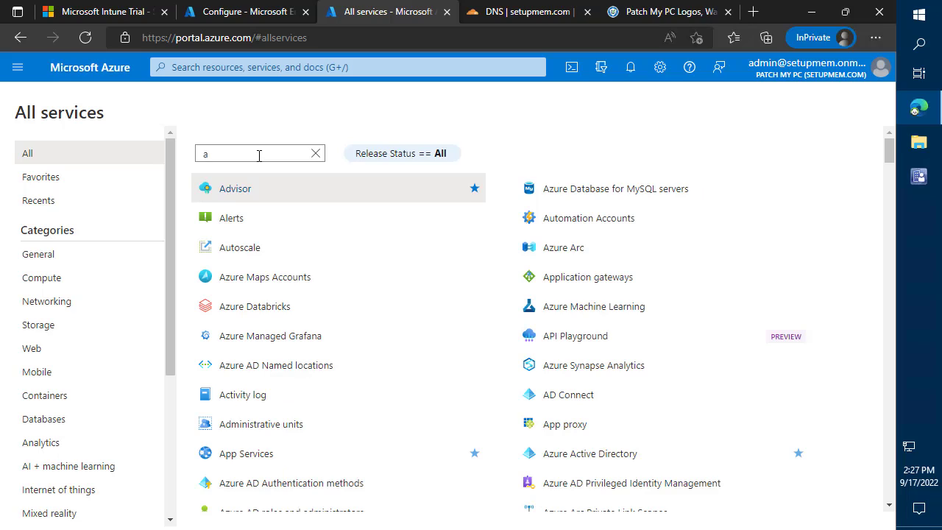
type("zure ad dd")
key("BackSpace")
key("BackSpace")
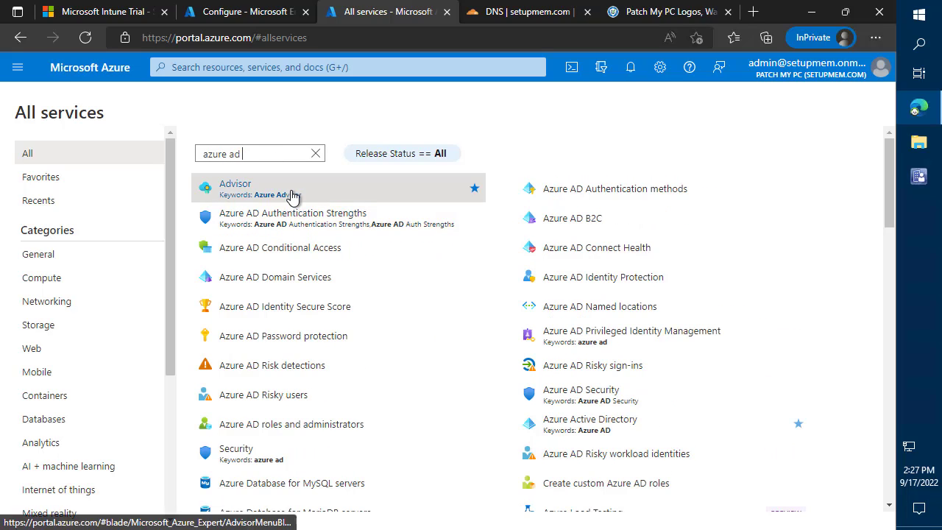
type("dom")
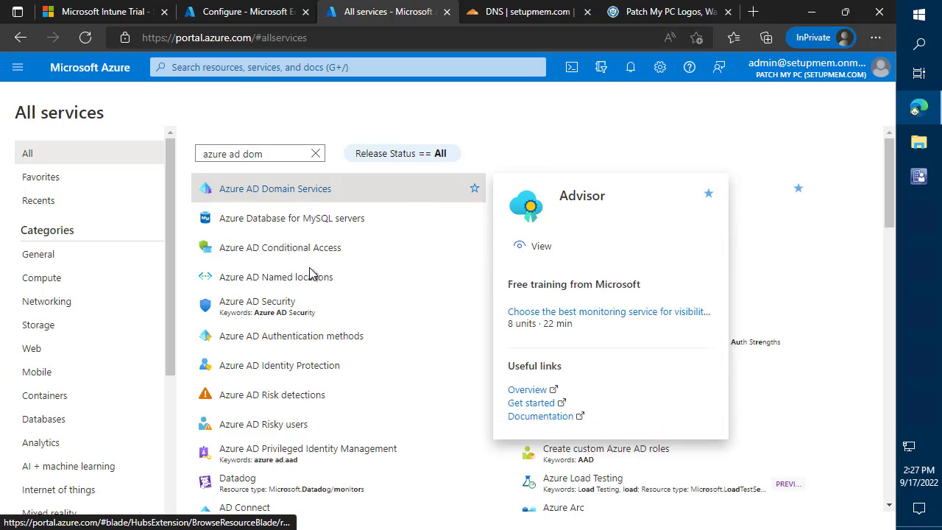
key("Return")
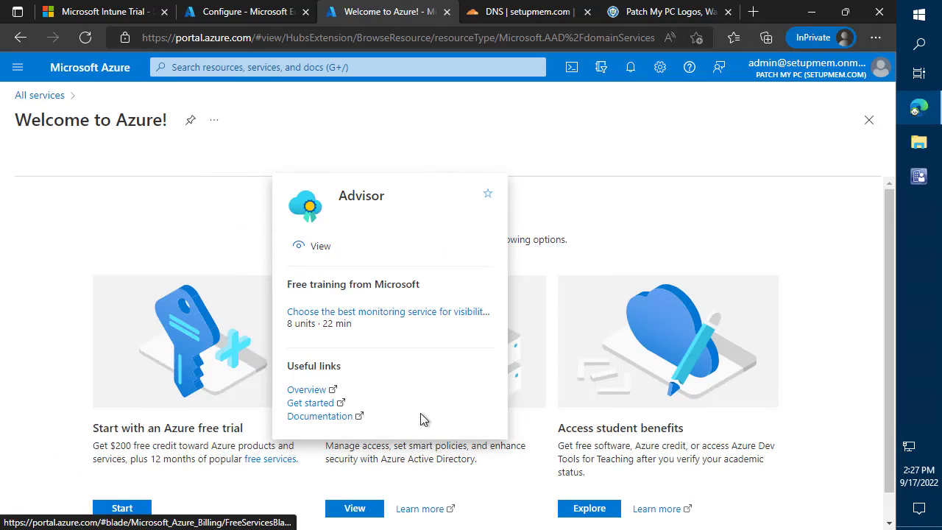
left_click(20, 39)
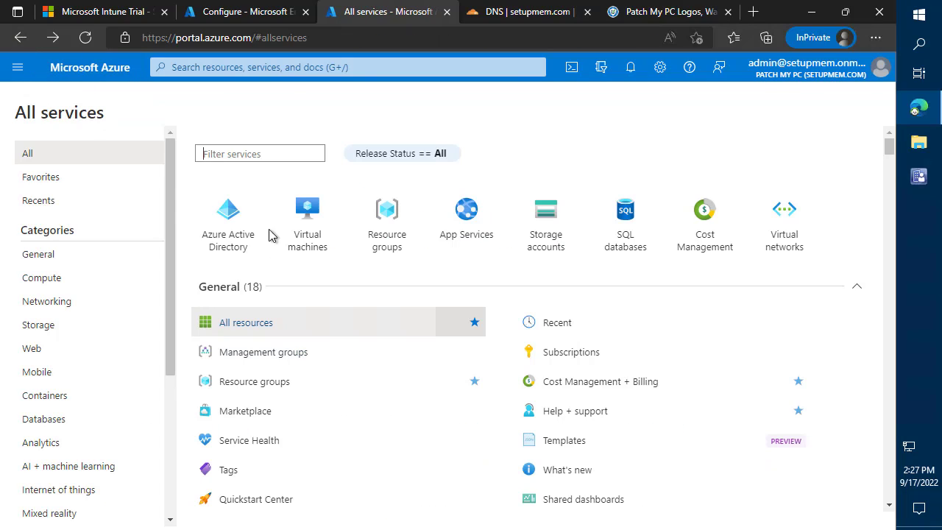
Open Configure company branding under Azure Active Directory, then switch to the Patch My PC Logos tab
left_click(227, 238)
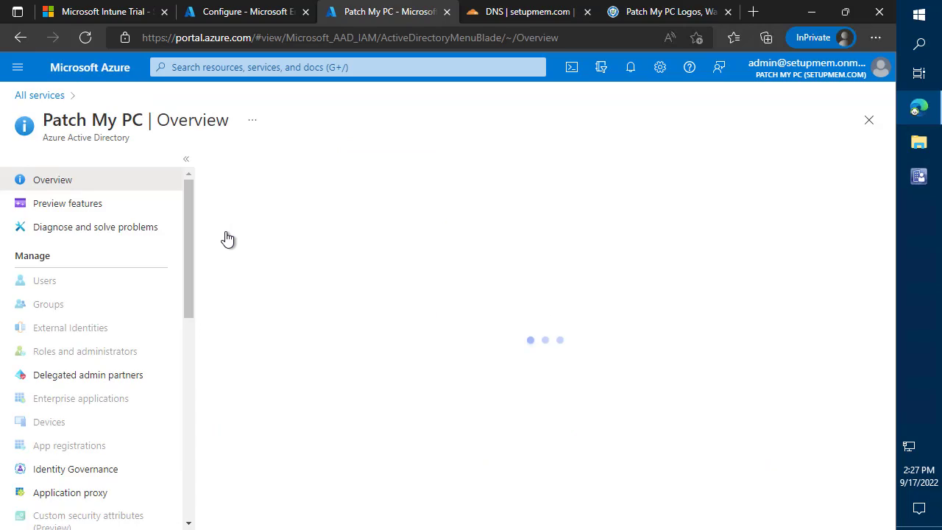
scroll(140, 309, "down", 3)
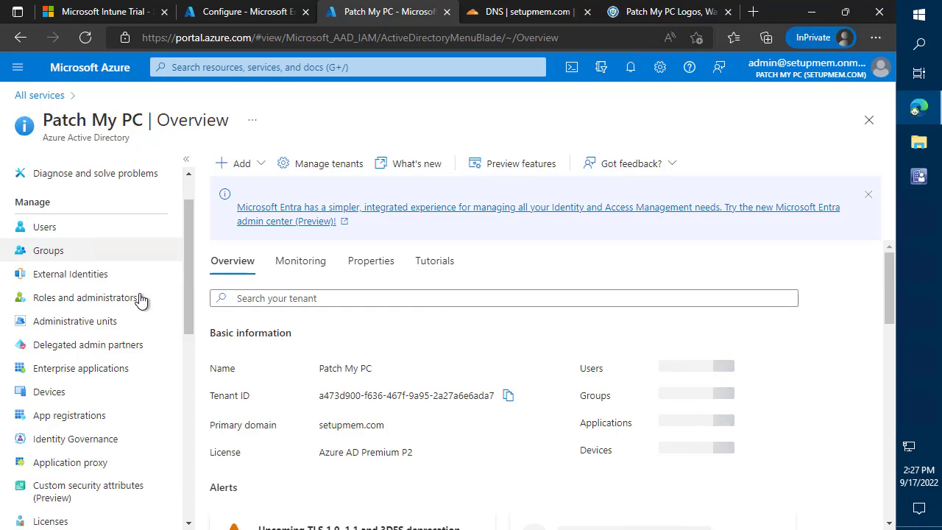
scroll(142, 343, "down", 3)
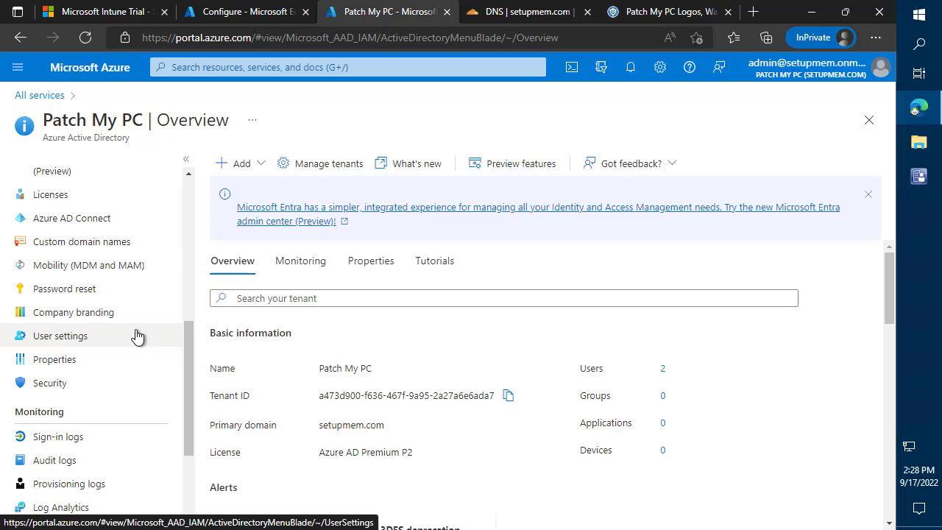
left_click(114, 321)
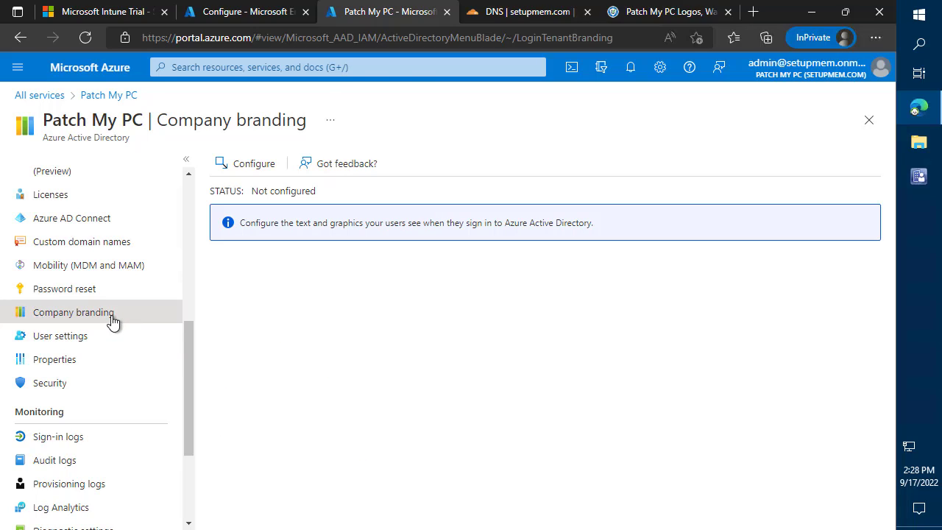
left_click(363, 235)
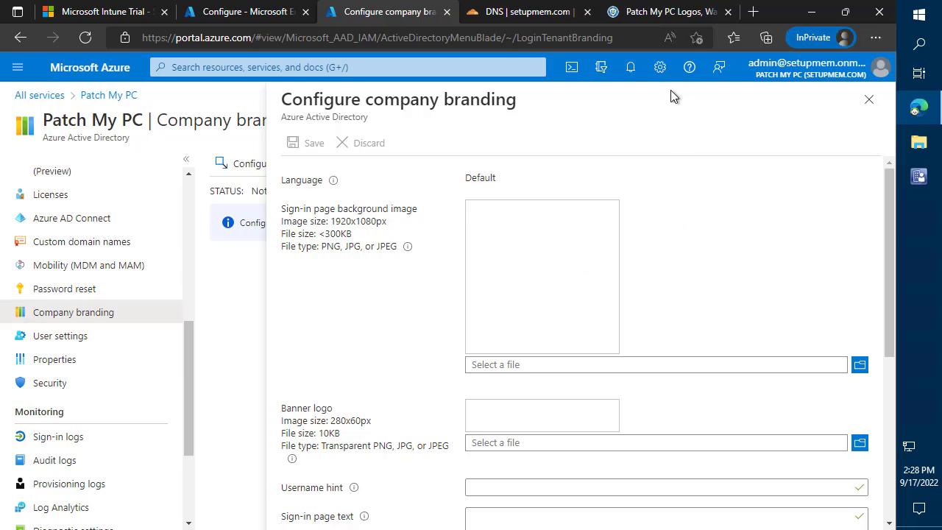
left_click(661, 13)
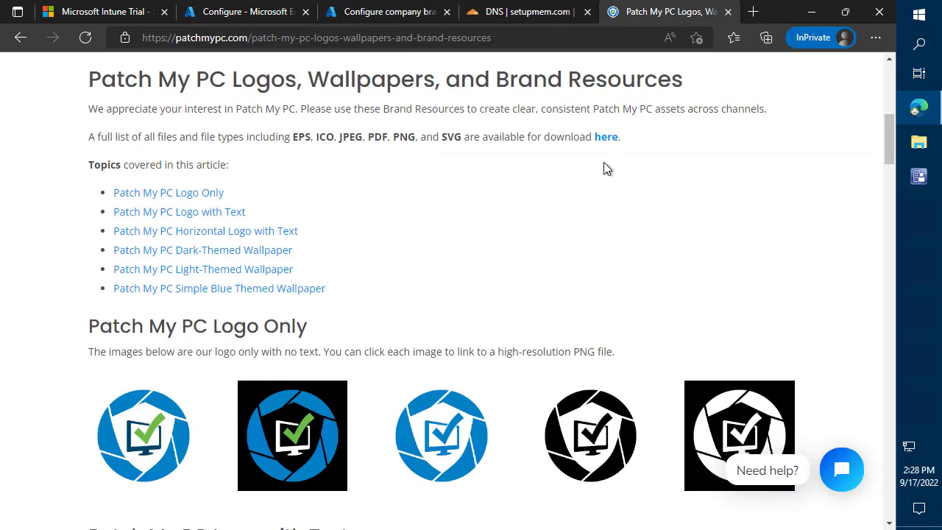
scroll(589, 214, "down", 15)
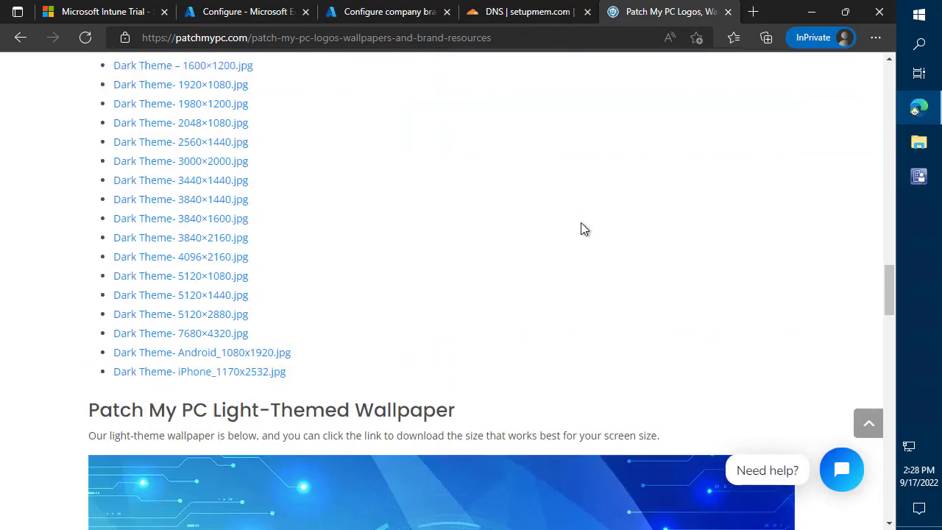
scroll(586, 214, "down", 18)
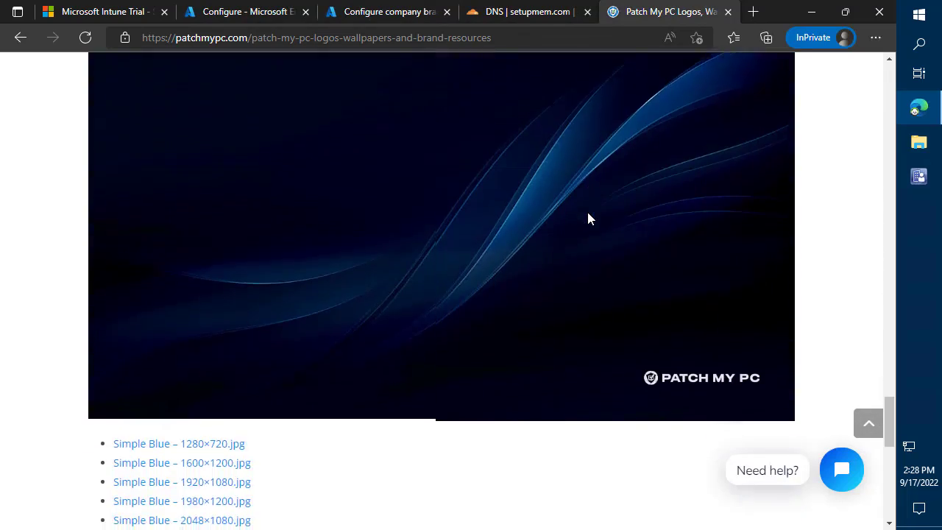
scroll(588, 203, "down", 3)
scroll(600, 221, "up", 15)
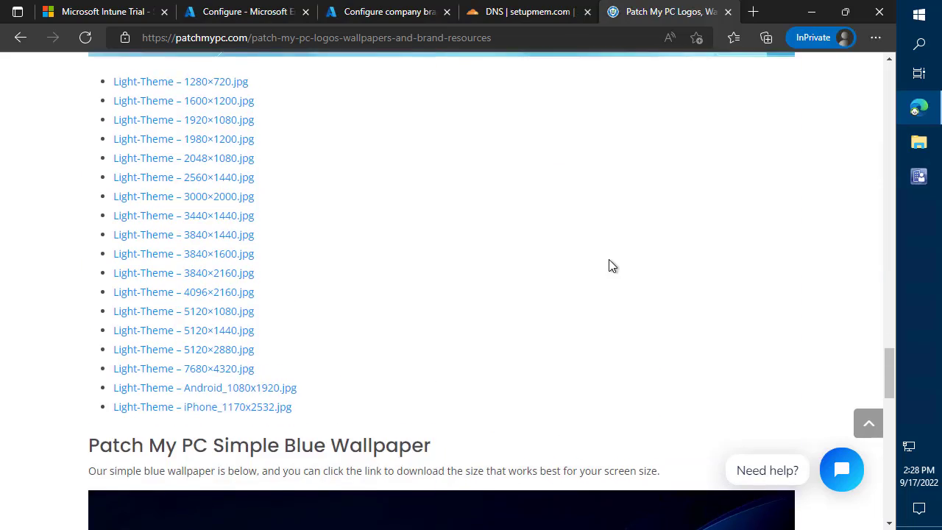
scroll(621, 214, "up", 20)
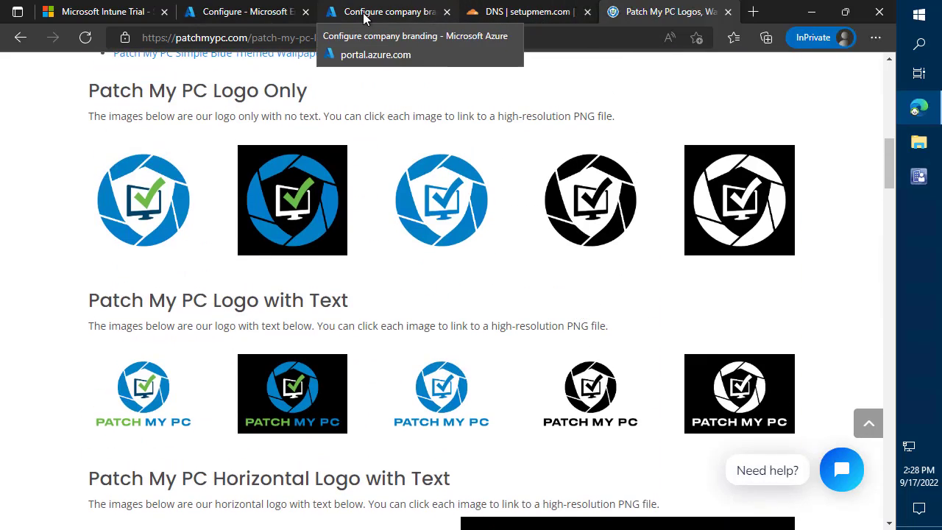
Upload 1920x1080.jpg as the sign-in background and 280x60px.png as the banner logo
left_click(365, 16)
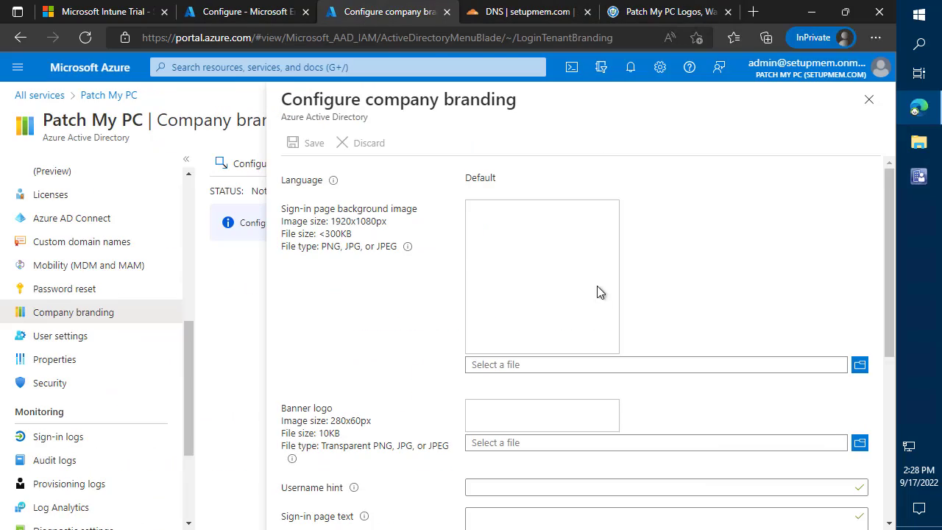
left_click(860, 365)
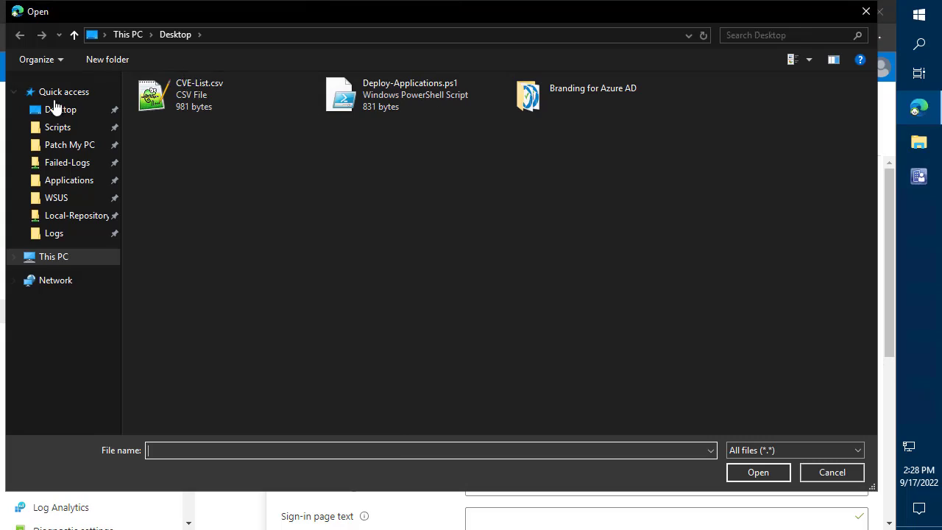
double_click(577, 90)
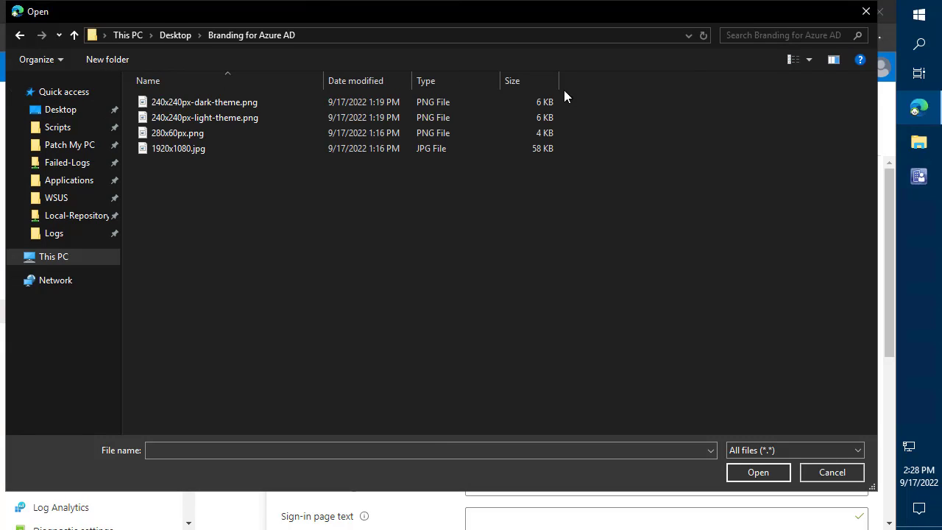
double_click(185, 147)
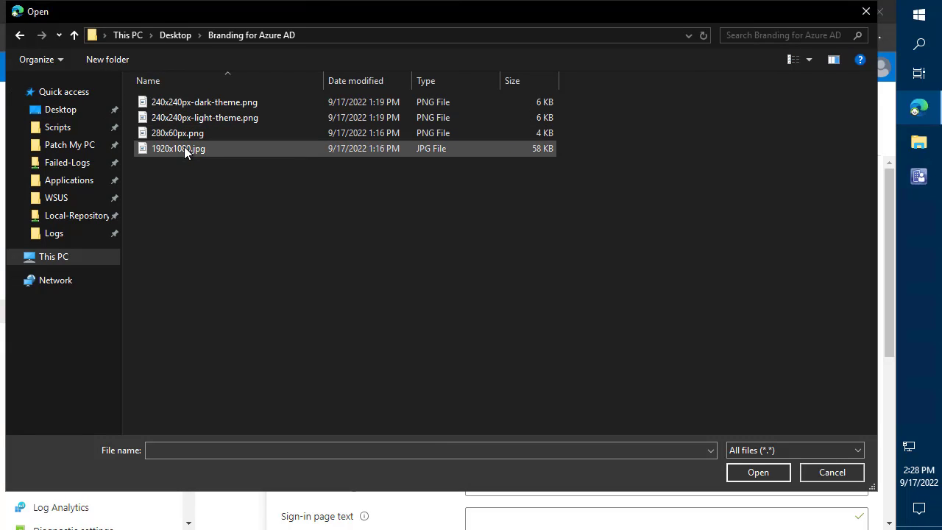
scroll(566, 324, "down", 2)
scroll(578, 314, "down", 1)
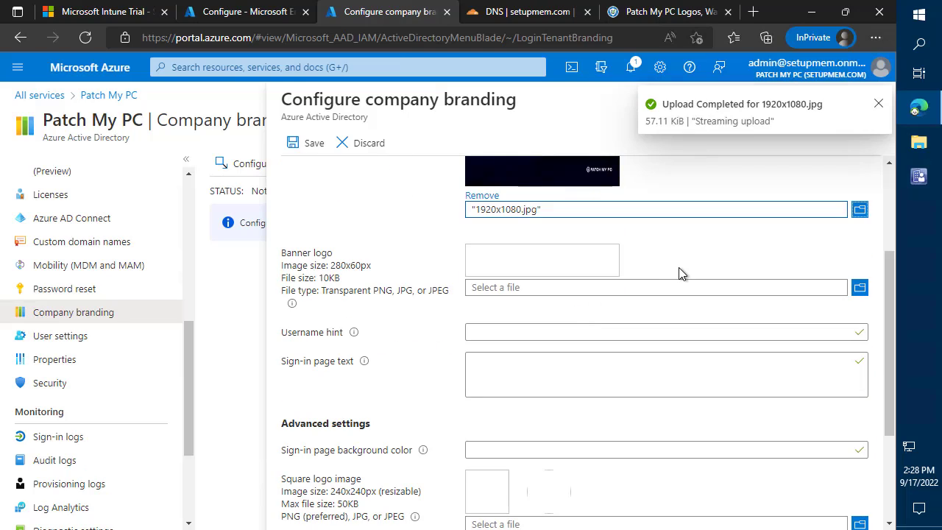
left_click(860, 288)
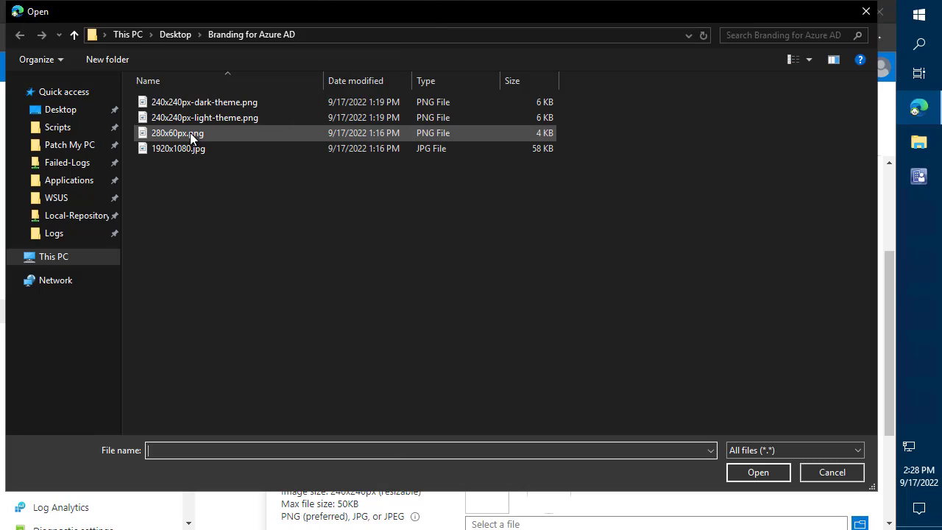
double_click(175, 133)
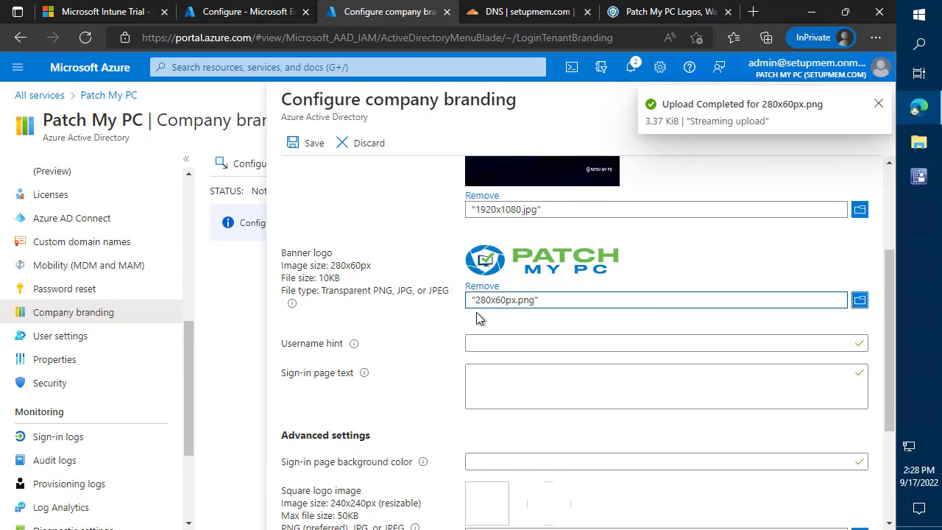
Upload the light and dark 240x240px square logos and save the default branding
scroll(479, 317, "down", 3)
scroll(734, 349, "down", 1)
scroll(734, 349, "up", 1)
scroll(795, 338, "down", 1)
left_click(860, 360)
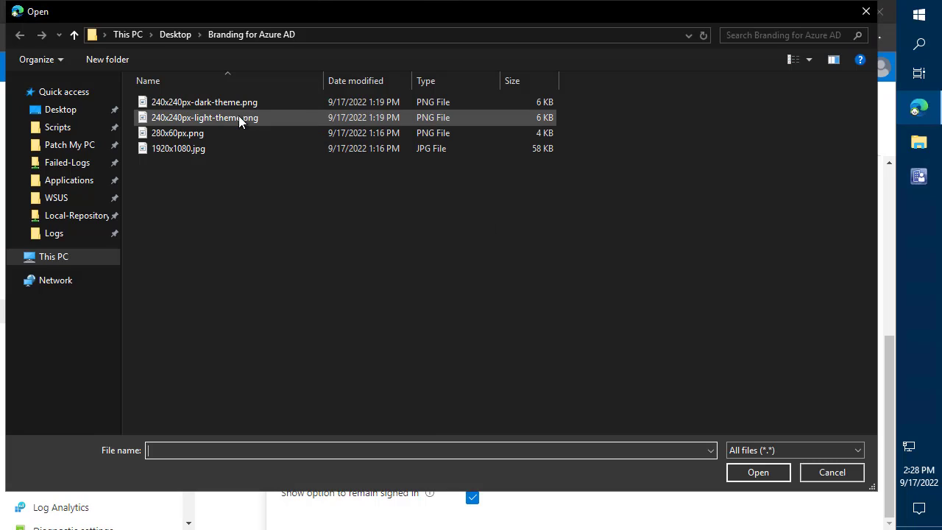
double_click(239, 117)
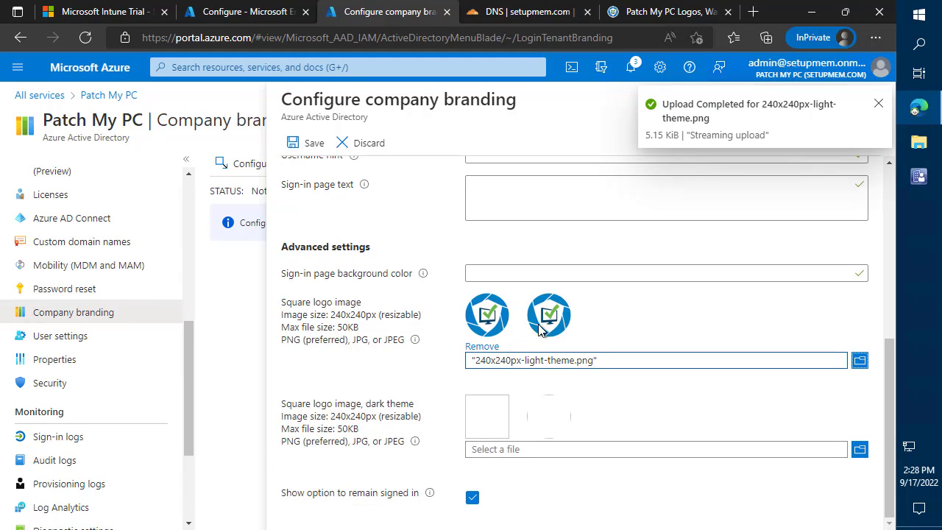
left_click(860, 450)
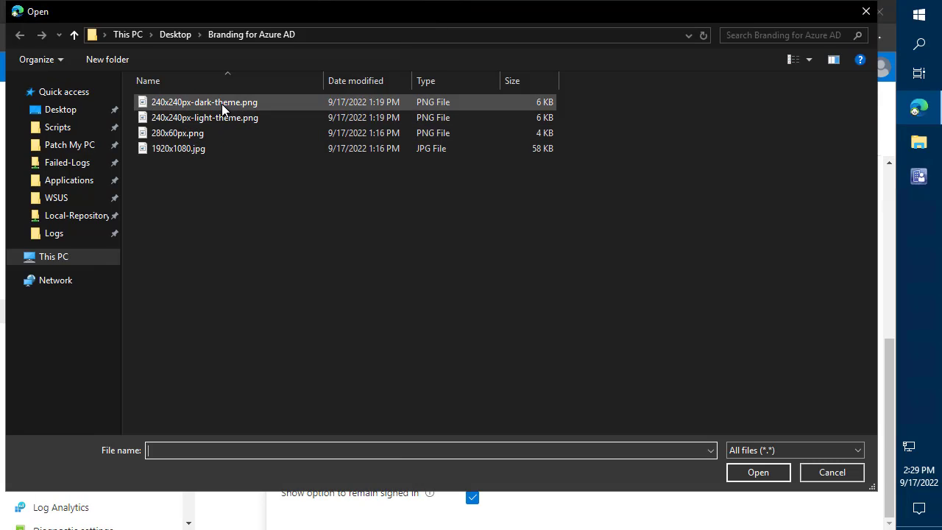
double_click(222, 104)
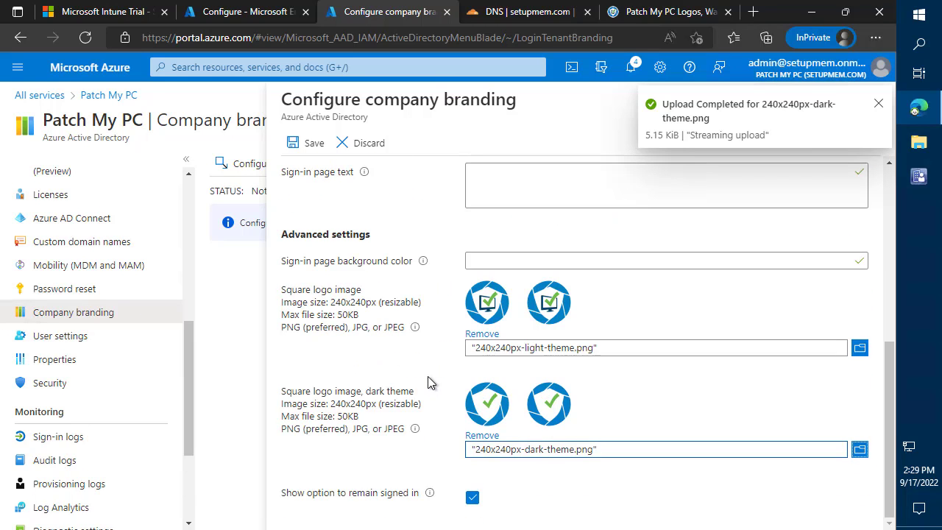
scroll(543, 353, "up", 5)
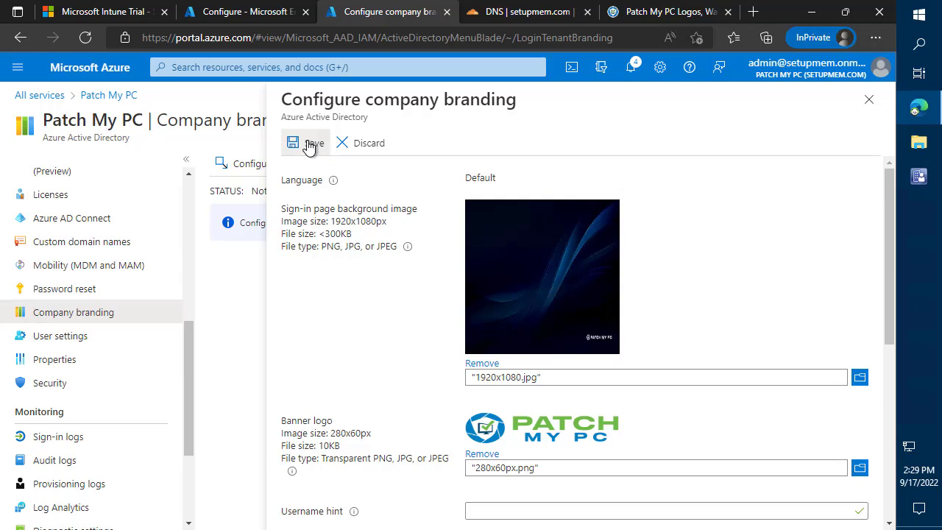
left_click(309, 145)
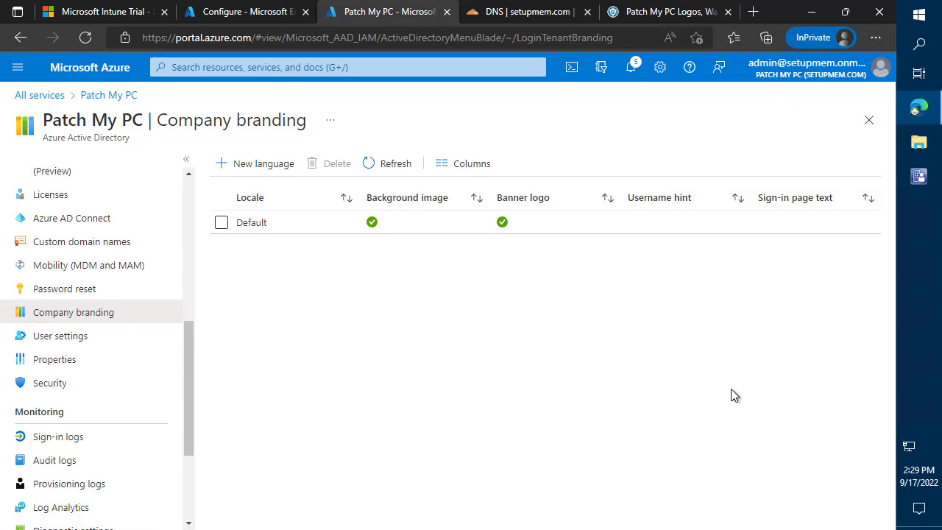
In Endpoint Manager, navigate to Devices > Windows > Windows enrollment
left_click(247, 15)
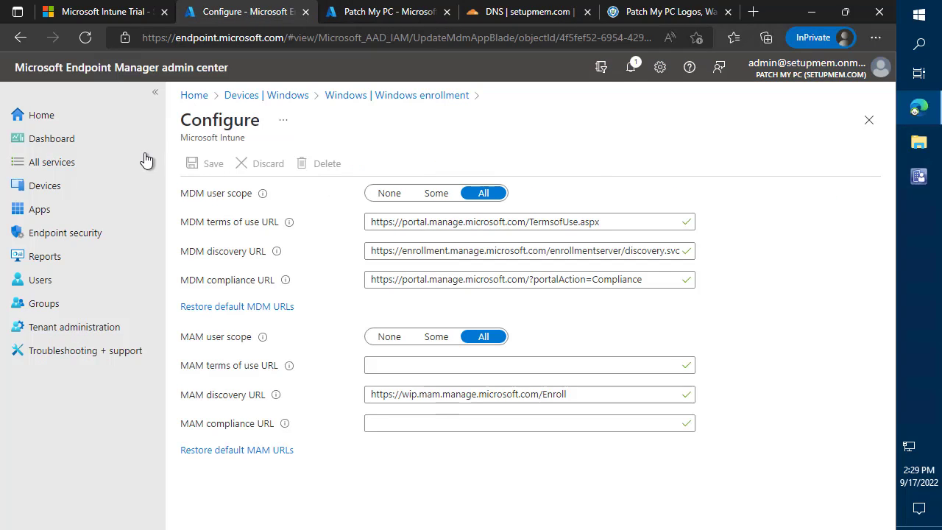
left_click(80, 188)
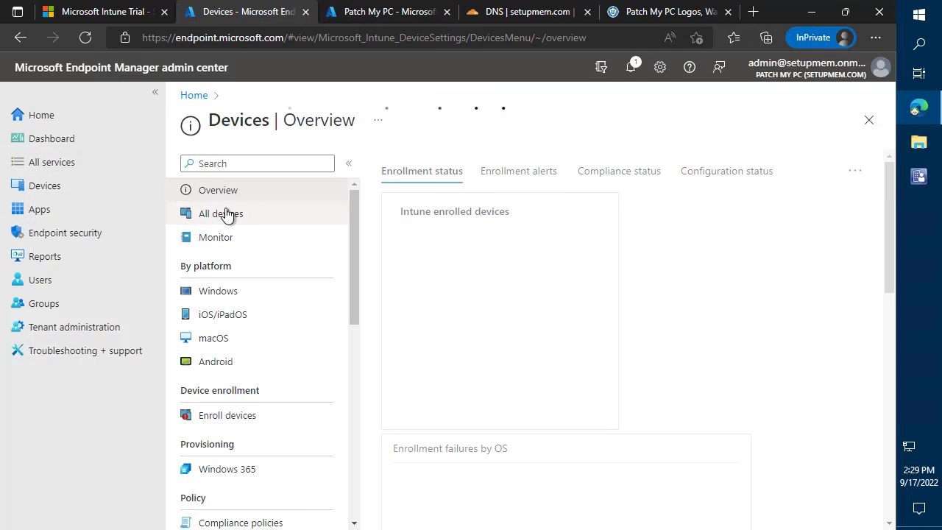
left_click(233, 293)
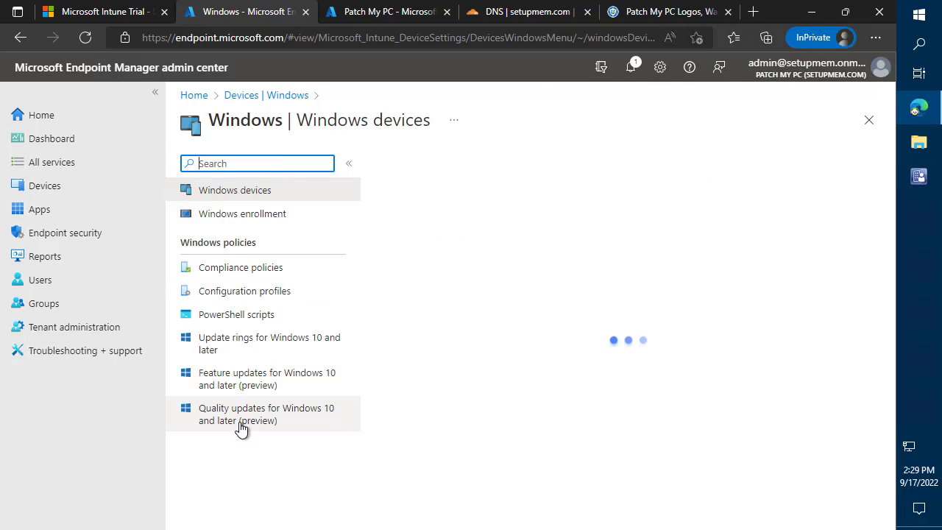
left_click(262, 214)
scroll(700, 352, "down", 1)
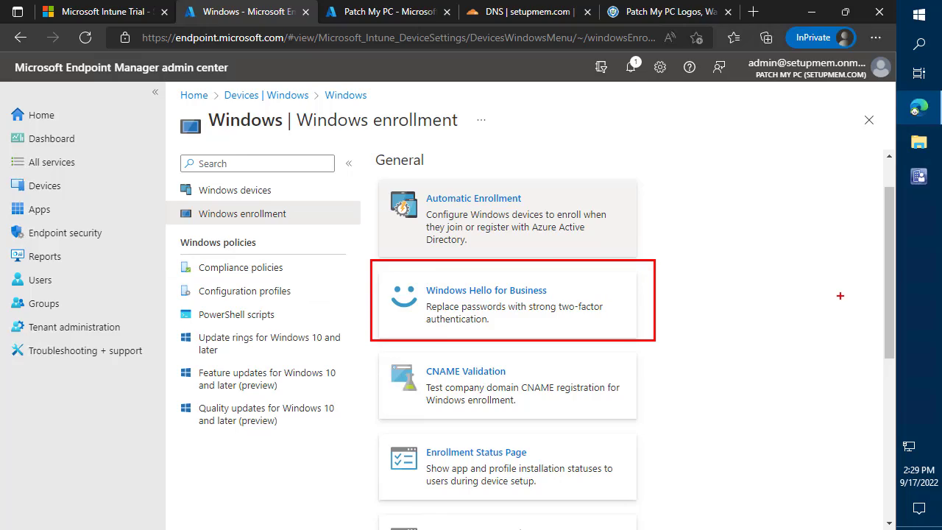
Set Configure Windows Hello for Business and Use security keys for sign-in to Disabled
left_click(560, 315)
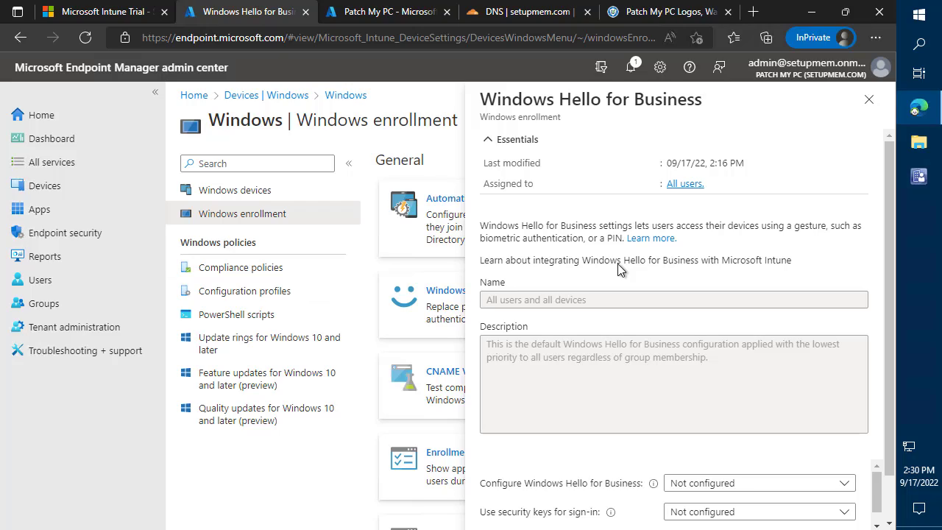
left_click(724, 483)
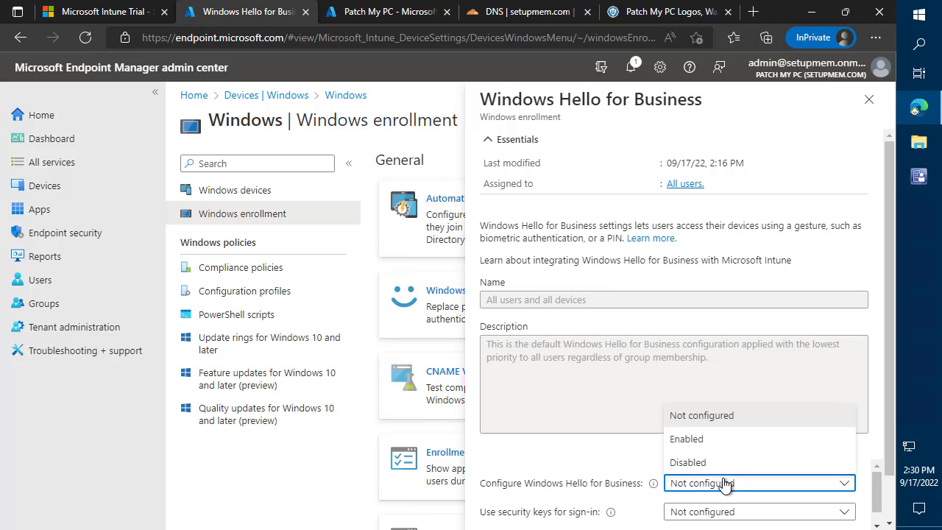
left_click(714, 462)
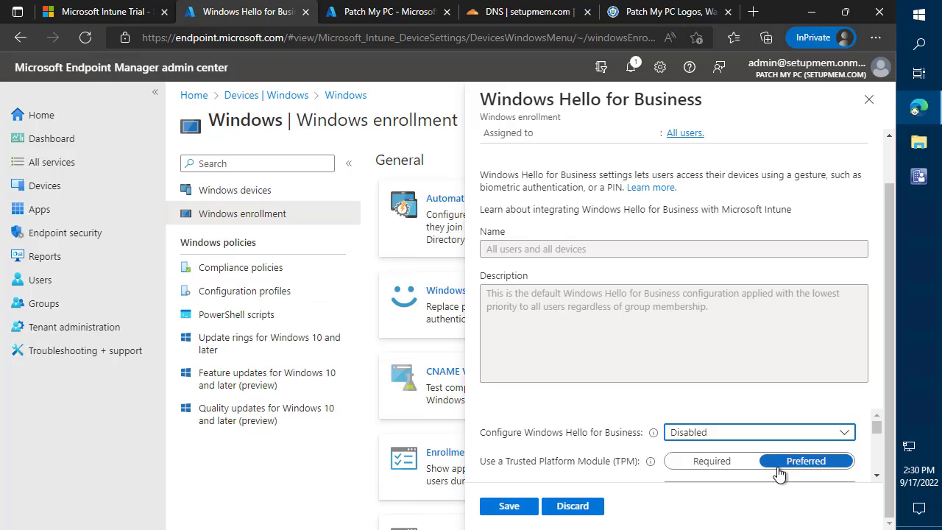
scroll(761, 461, "down", 3)
scroll(705, 456, "down", 5)
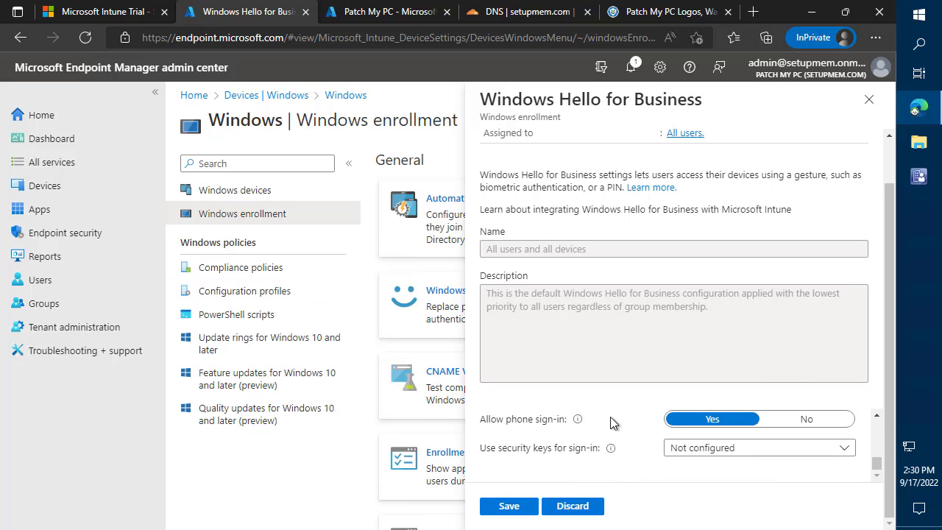
left_click(750, 453)
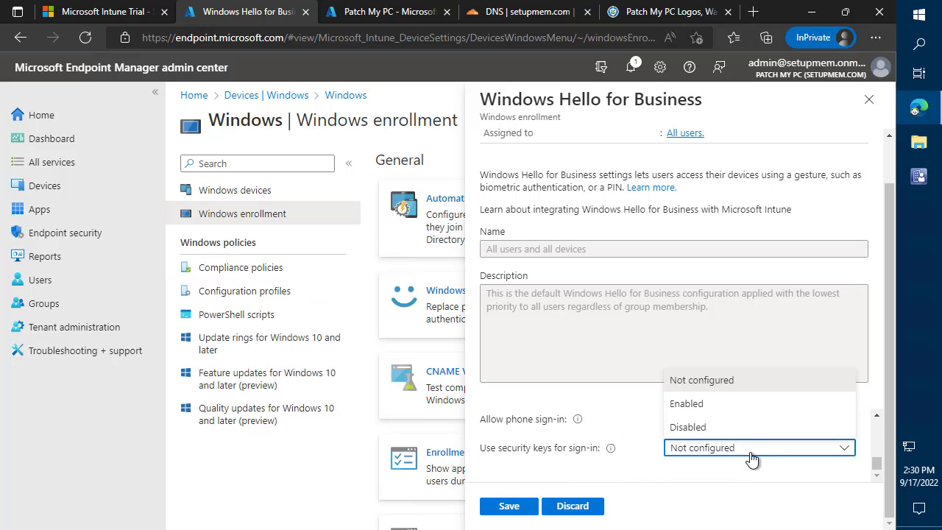
left_click(709, 427)
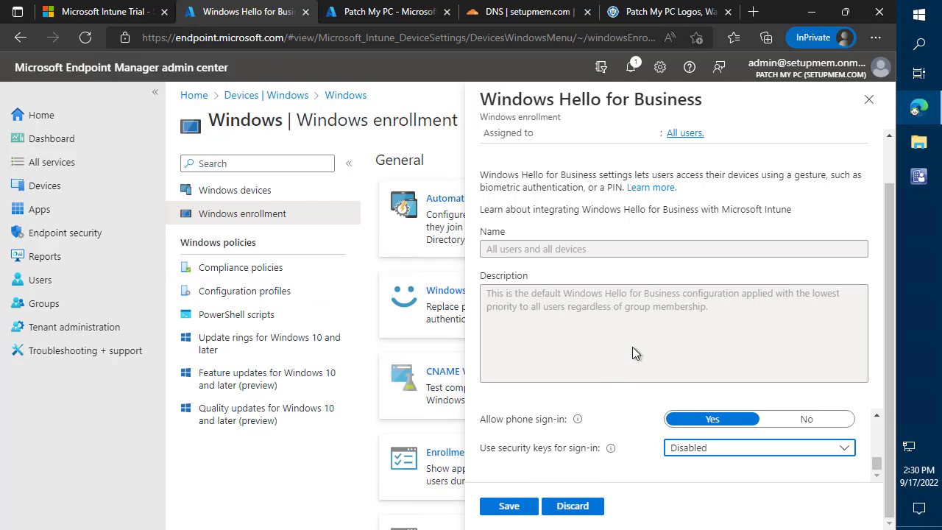
Highlight the disabled security-key, Windows Hello and All users settings, then save the policy
key("ctrl+2")
left_click_drag(489, 434, 625, 459)
key("Escape")
left_click_drag(873, 462, 873, 425)
key("ctrl+2")
left_click_drag(472, 414, 707, 444)
key("Escape")
key("ctrl+2")
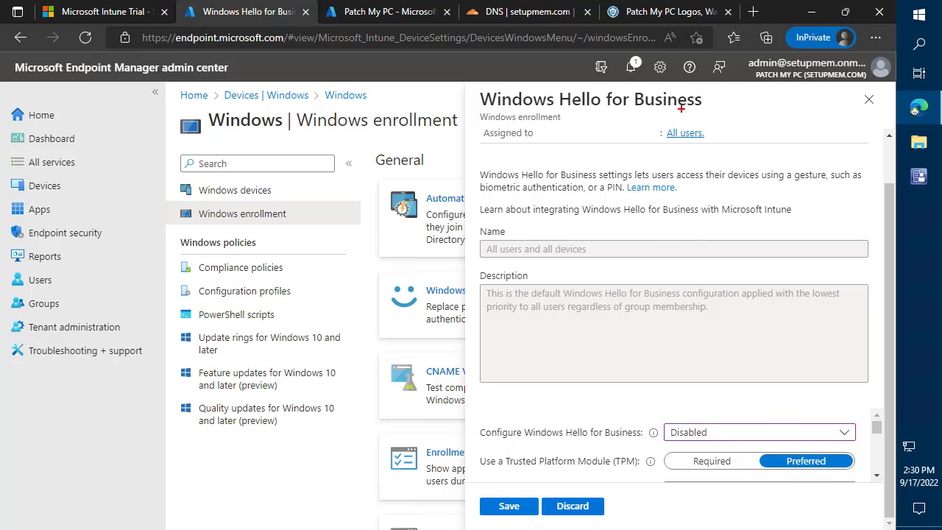
left_click_drag(649, 118, 733, 144)
key("Escape")
left_click(511, 505)
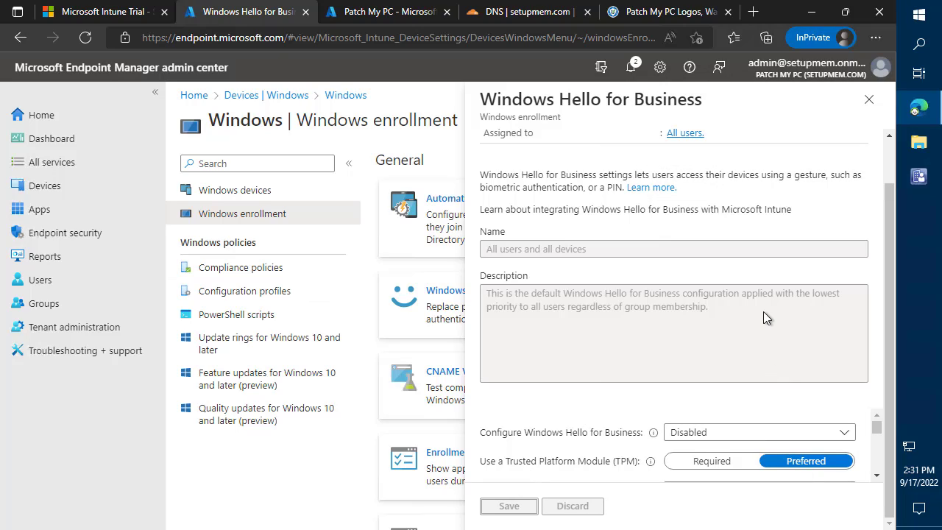
left_click(810, 74)
Check the signed-in admin account's e-mail, then return to Azure's Company branding tab
left_click(810, 73)
left_click(810, 74)
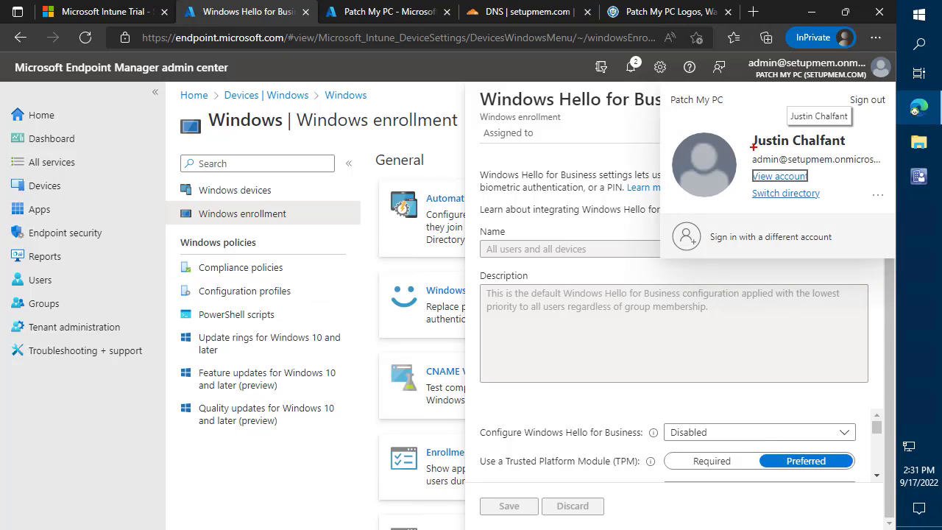
left_click_drag(747, 145, 886, 167)
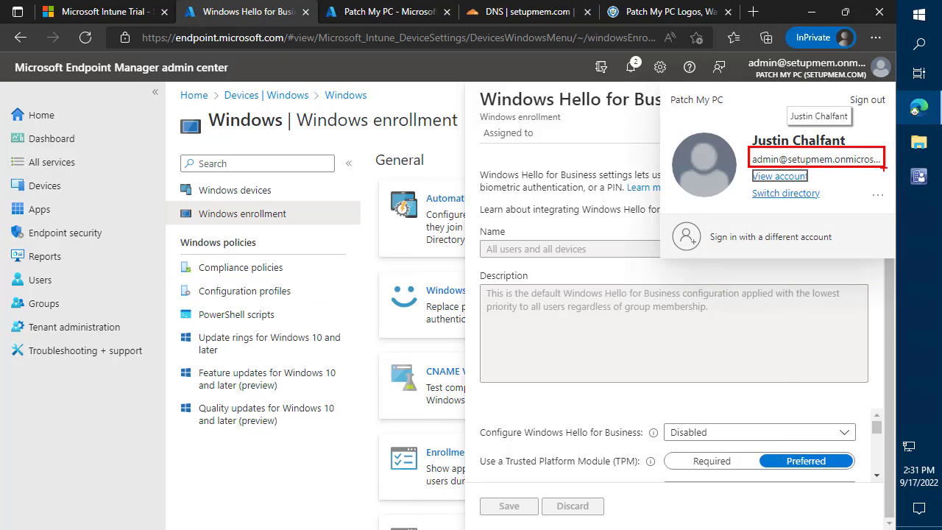
key("Escape")
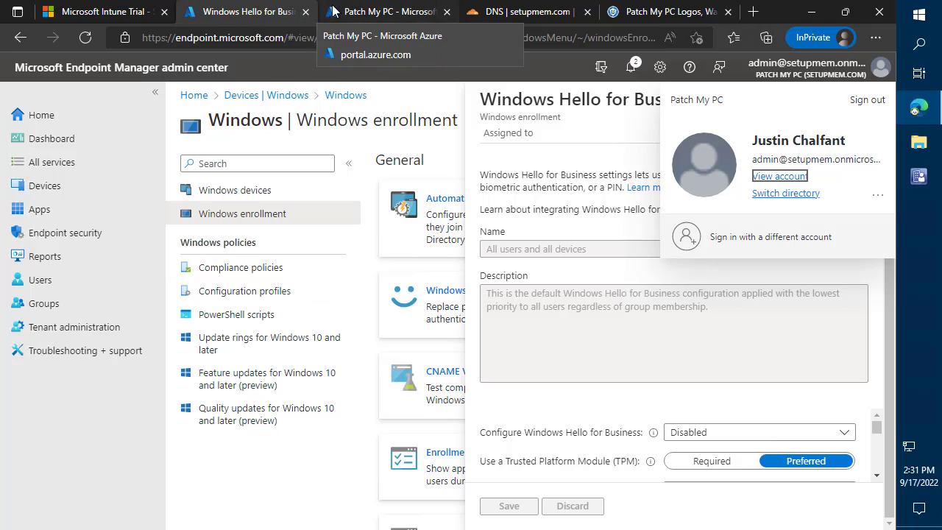
left_click(397, 12)
scroll(105, 263, "up", 5)
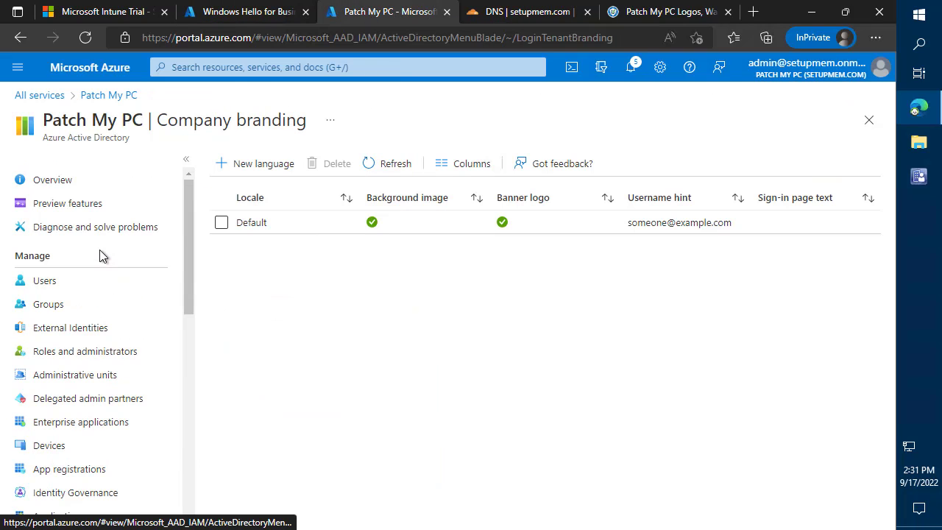
Open the directory's Users list and the New user options menu
left_click(69, 286)
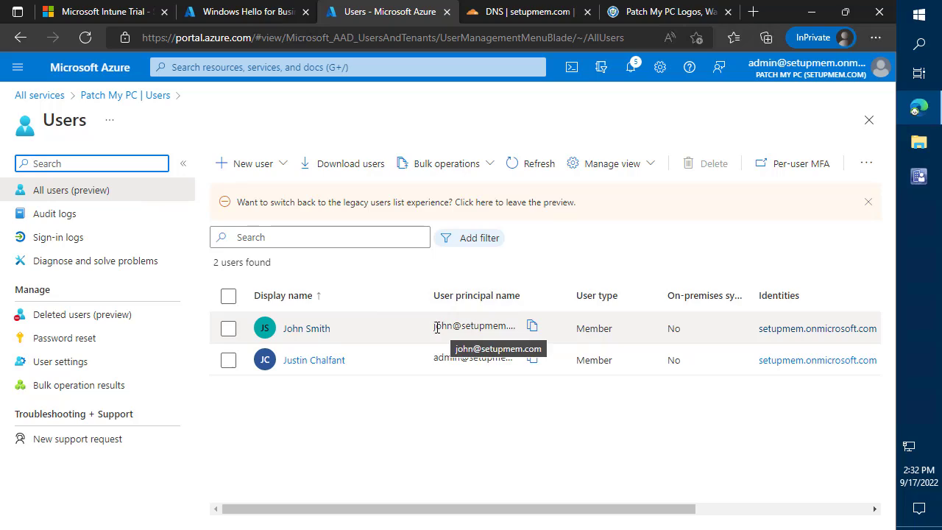
left_click_drag(433, 328, 510, 326)
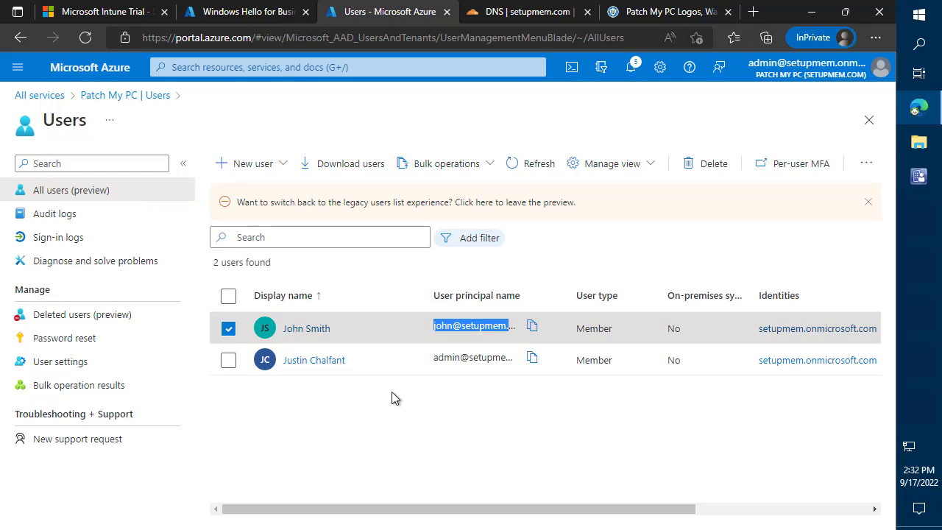
left_click(262, 168)
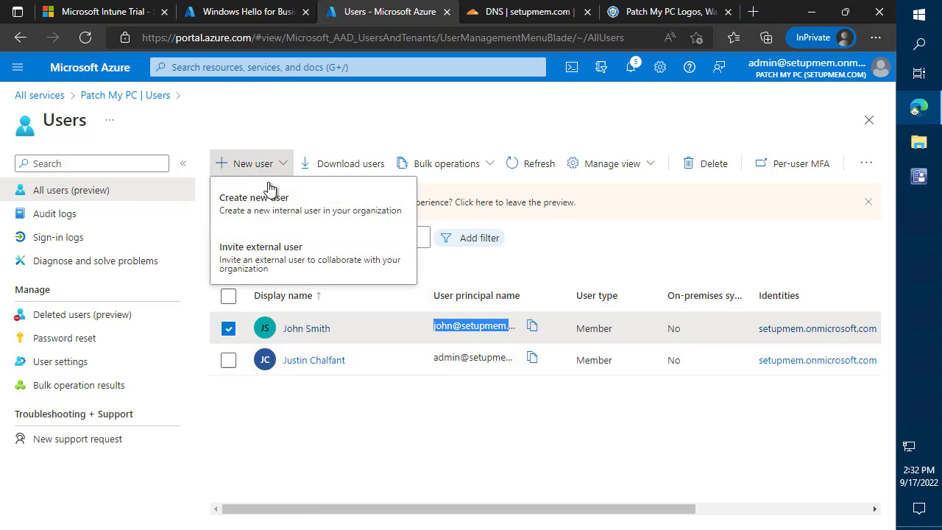
Create a new user and enter the user name, display name, first and last name
left_click(273, 205)
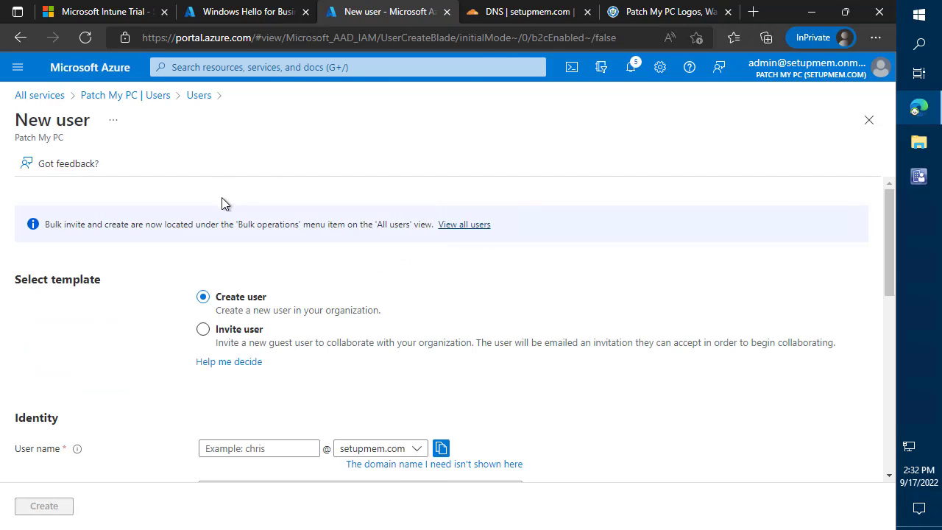
scroll(264, 346, "down", 1)
left_click(265, 396)
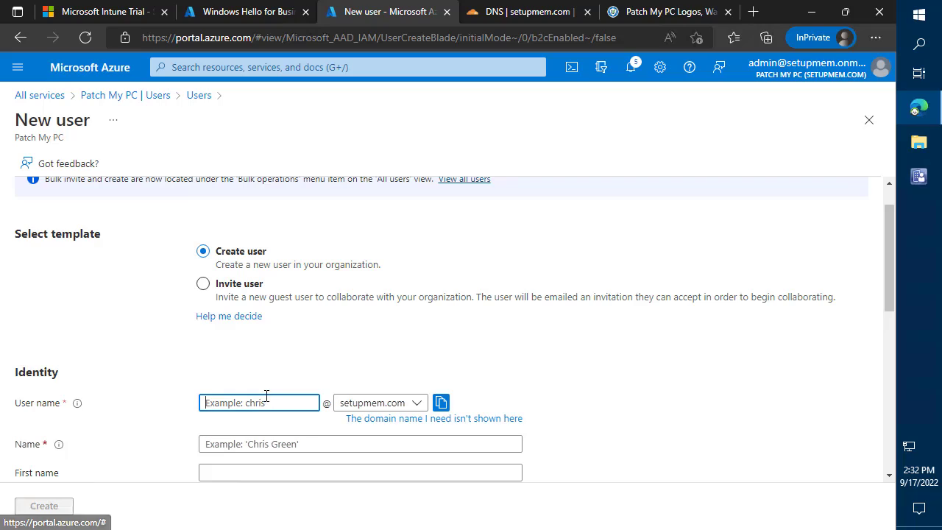
scroll(309, 389, "down", 1)
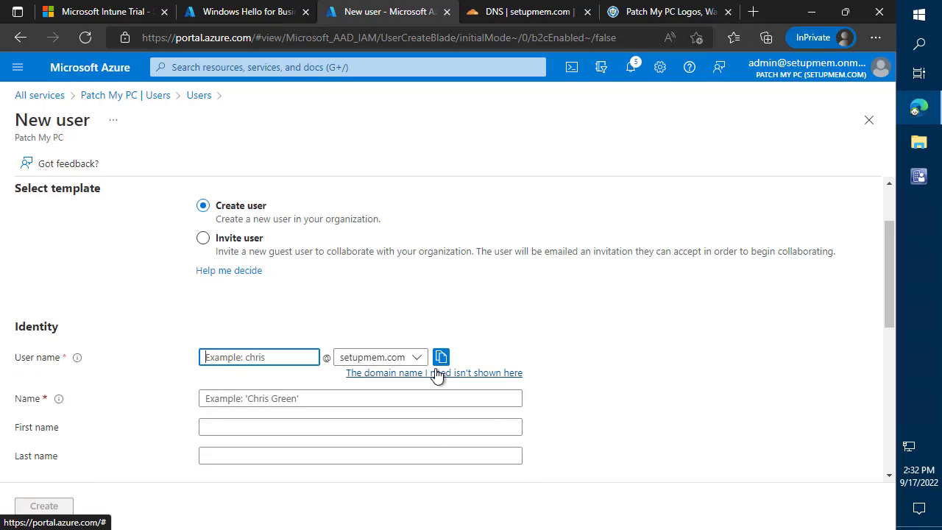
type("J")
key("Tab")
key("Tab")
key("Tab")
key("Tab")
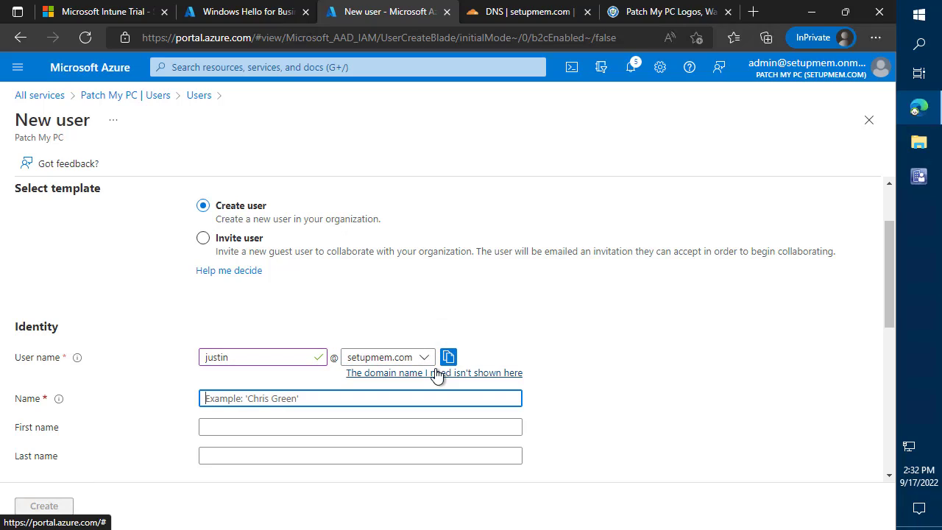
type("Justin")
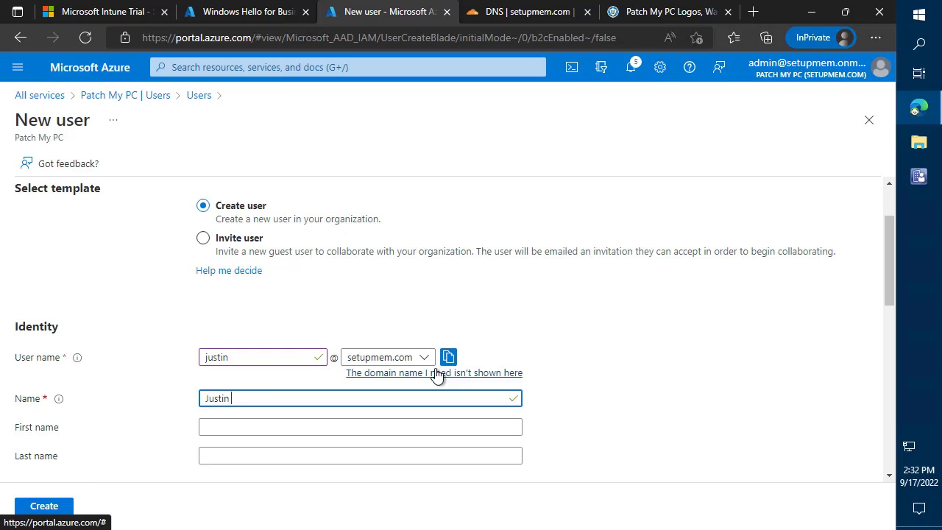
key("Tab")
key("Tab")
Choose a custom initial password, paste it in, and open the Directory roles list
scroll(84, 458, "down", 1)
scroll(204, 398, "down", 1)
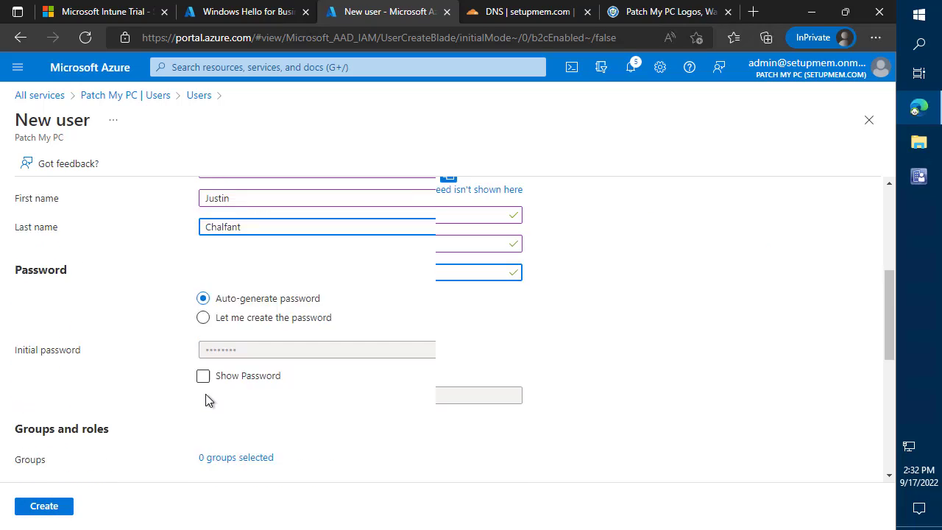
scroll(204, 398, "down", 1)
left_click(263, 272)
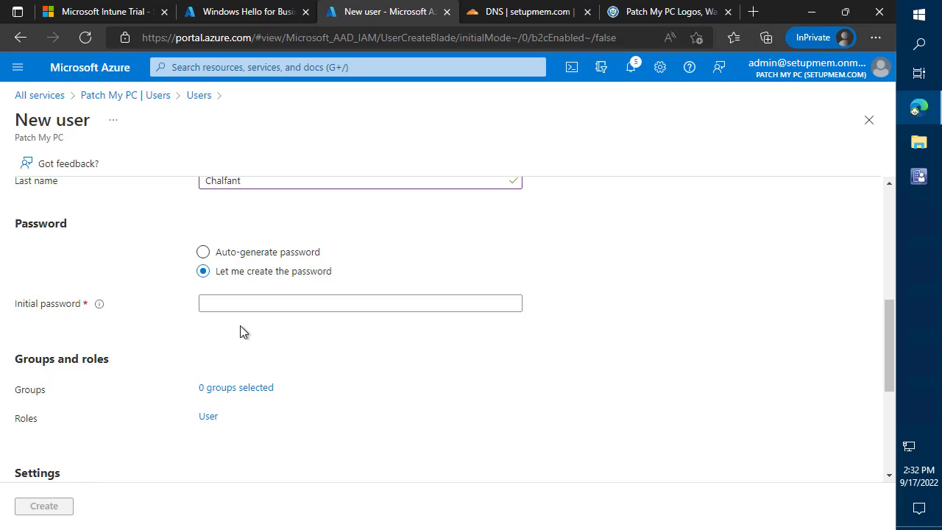
left_click(242, 306)
key("ctrl+v")
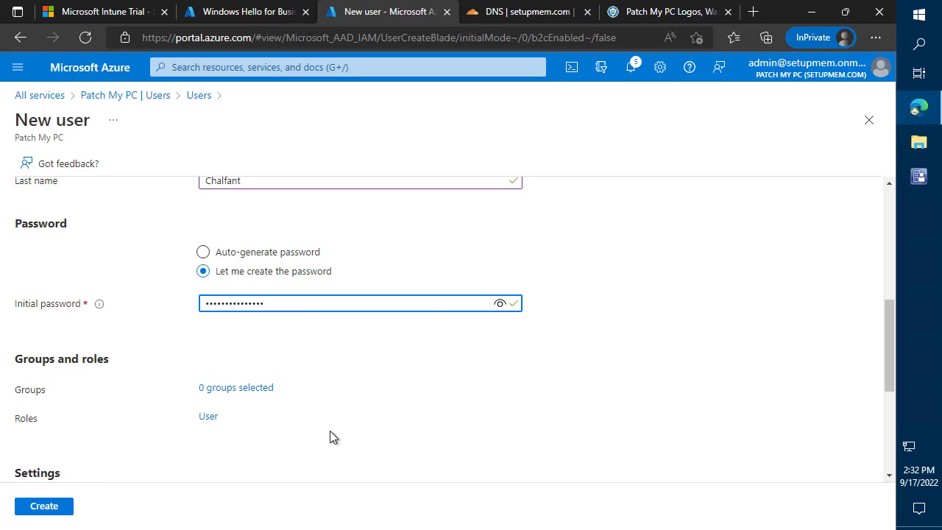
scroll(190, 442, "down", 1)
scroll(235, 294, "down", 1)
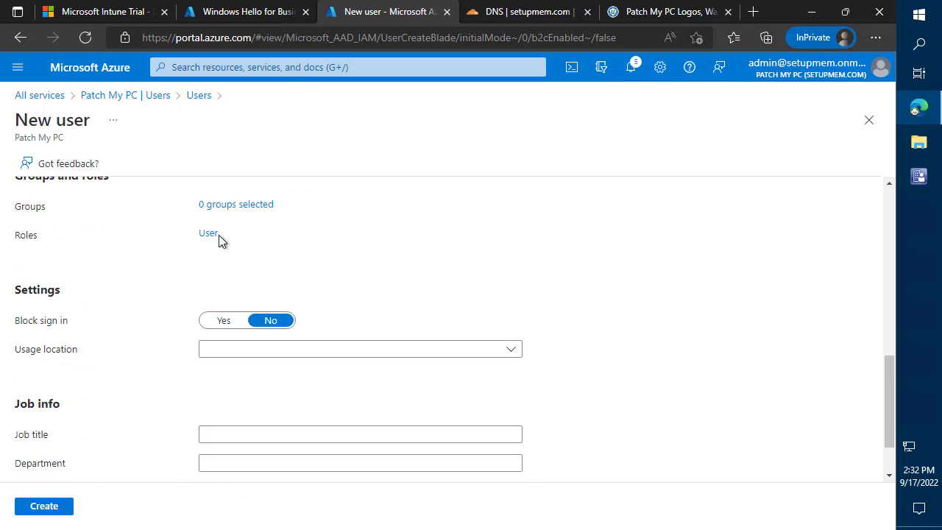
left_click(208, 234)
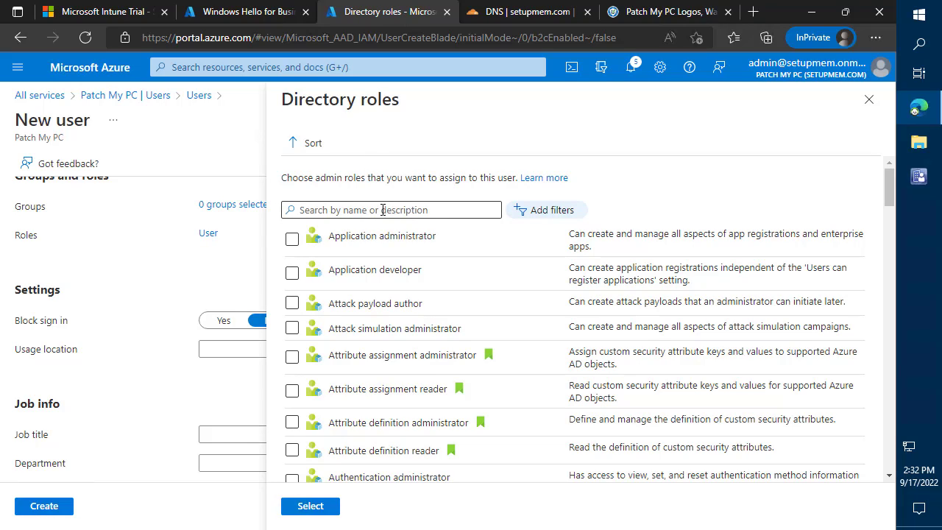
Search roles for 'in', assign Intune administrator, and leave Groups with none selected
left_click(383, 210)
type("intune")
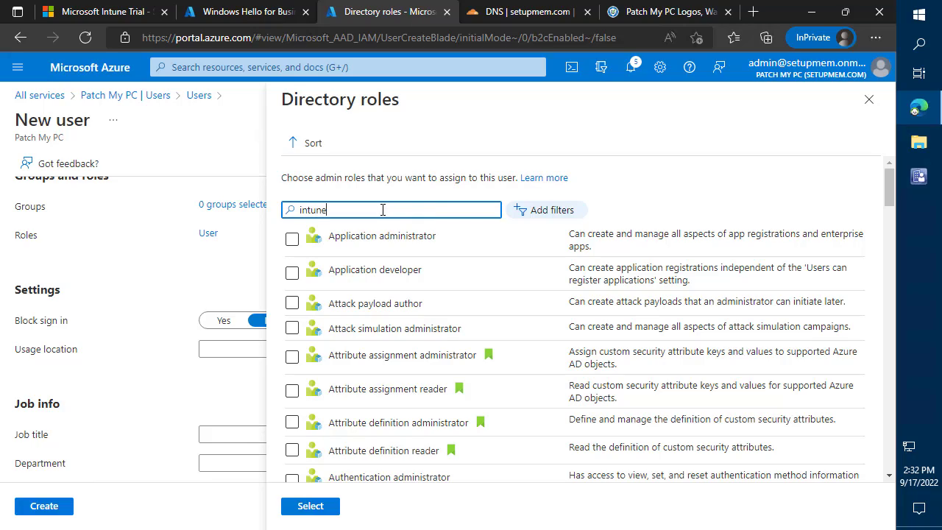
left_click(293, 237)
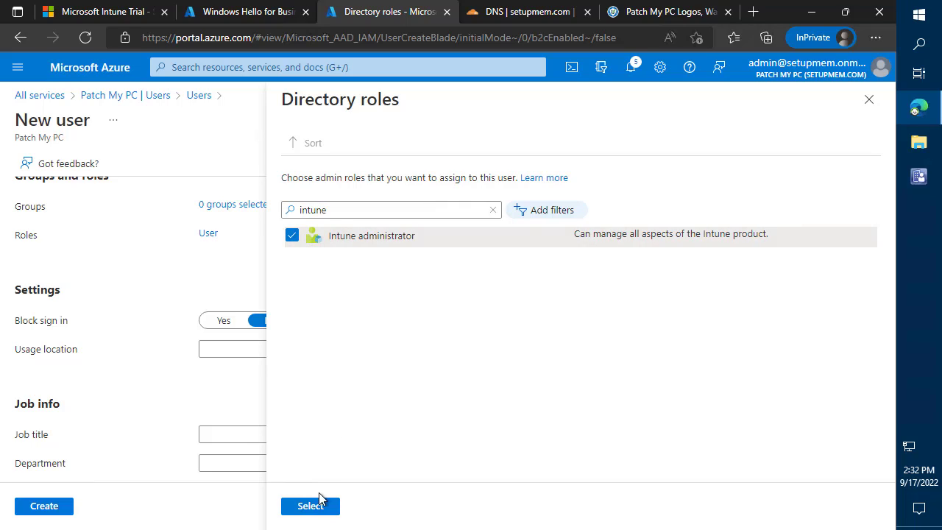
left_click(320, 502)
scroll(303, 340, "down", 1)
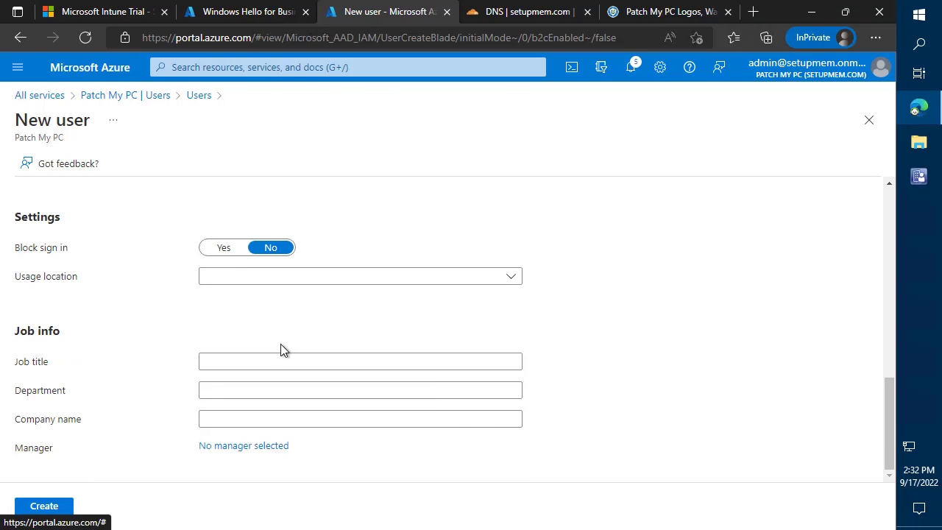
scroll(129, 335, "up", 2)
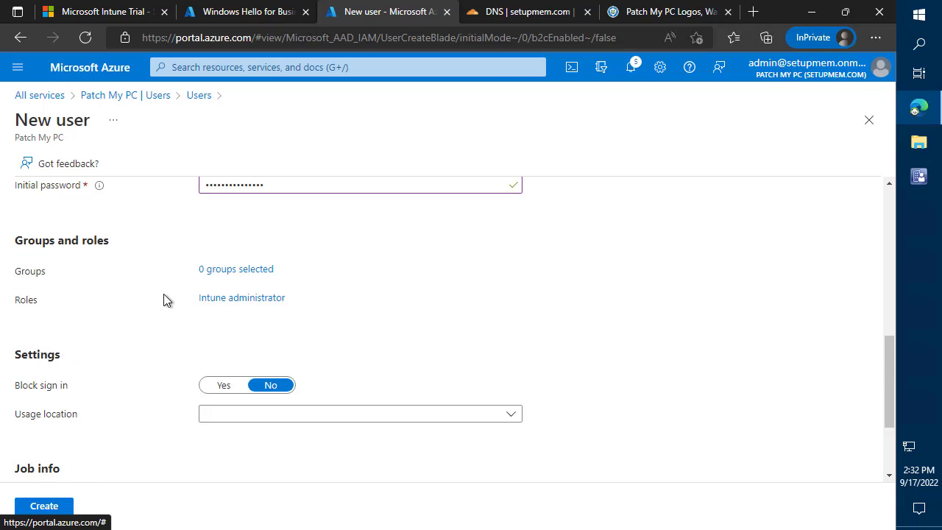
scroll(166, 331, "down", 1)
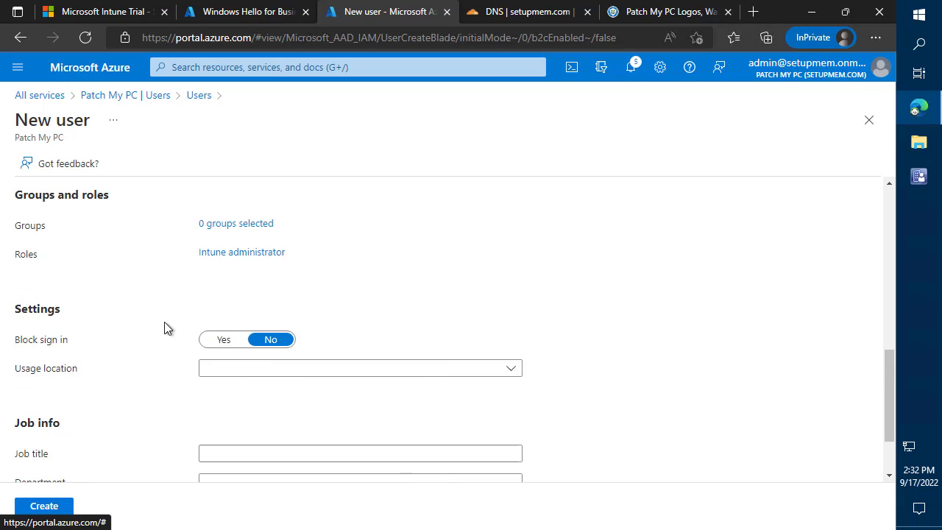
left_click(213, 224)
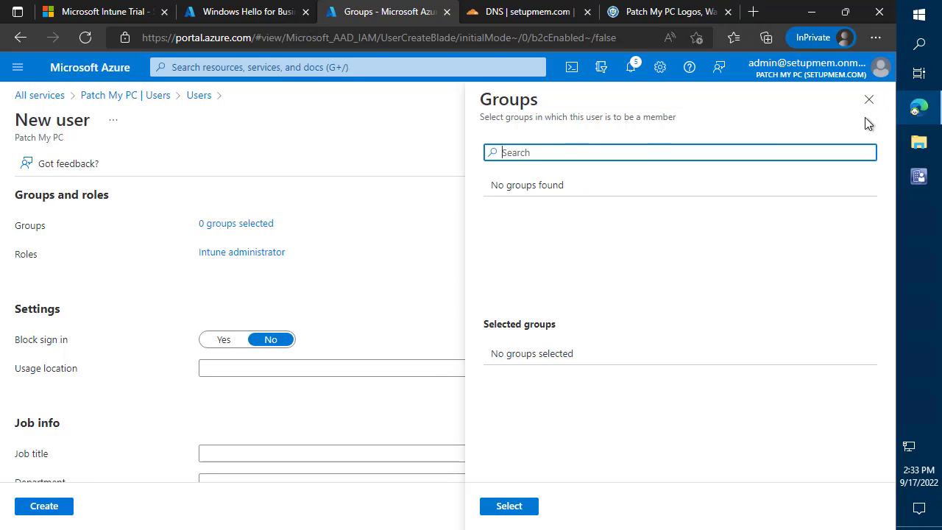
scroll(325, 350, "down", 2)
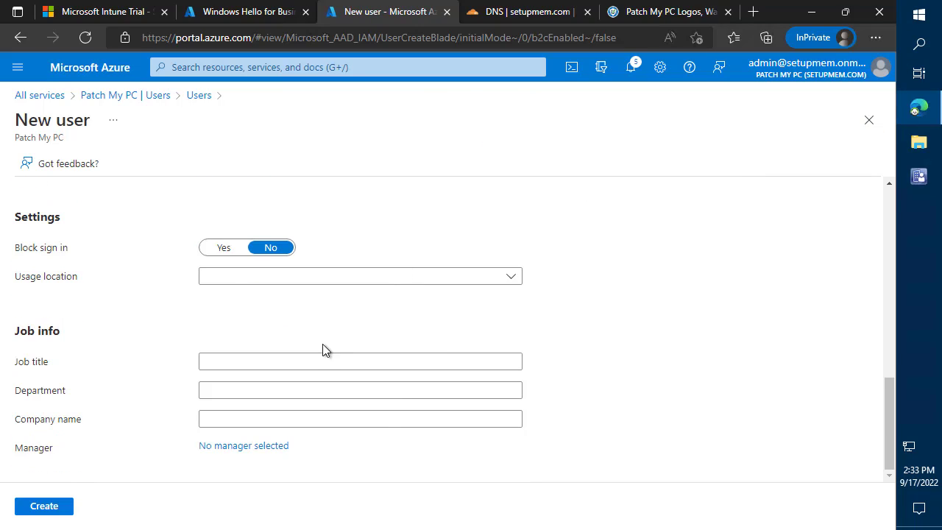
Create the user account, then dismiss the New user menu and clear the row selection
left_click(41, 507)
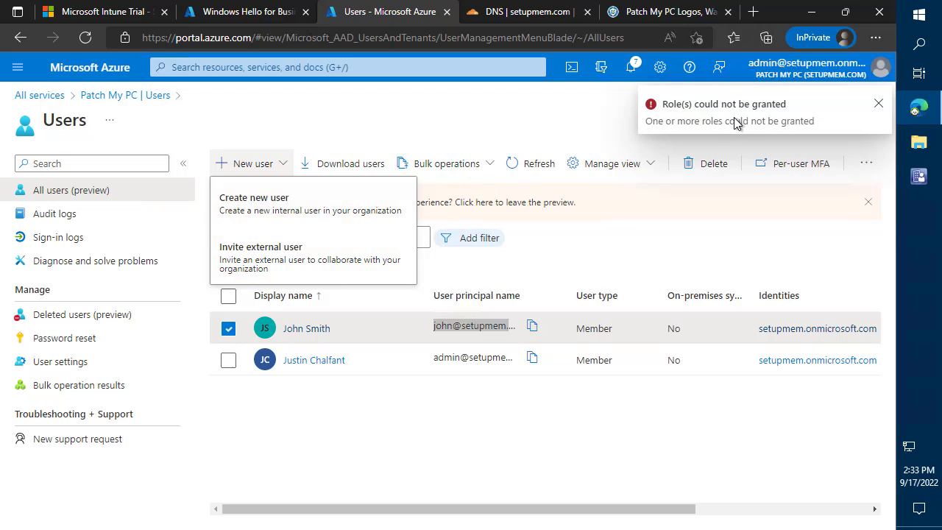
left_click(315, 431)
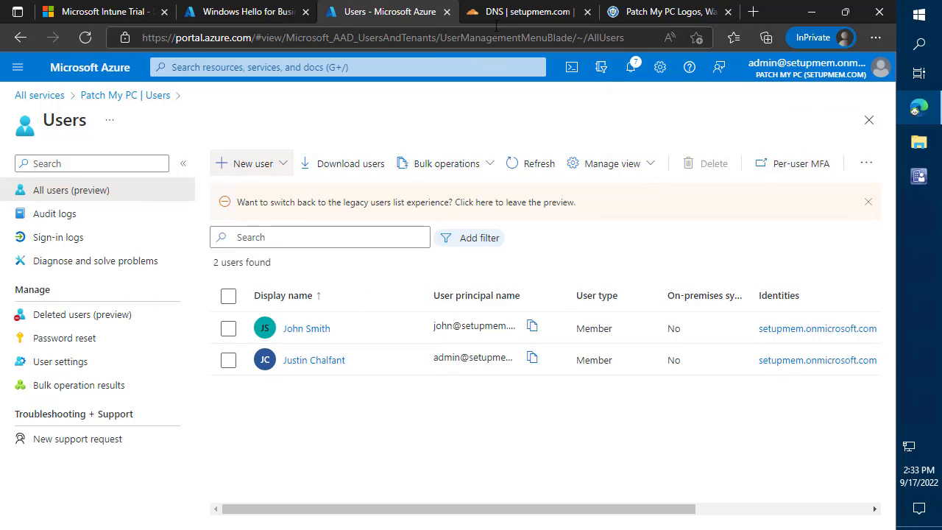
Open admin.microsoft.com in a new private tab and view the Active users list
left_click(230, 19)
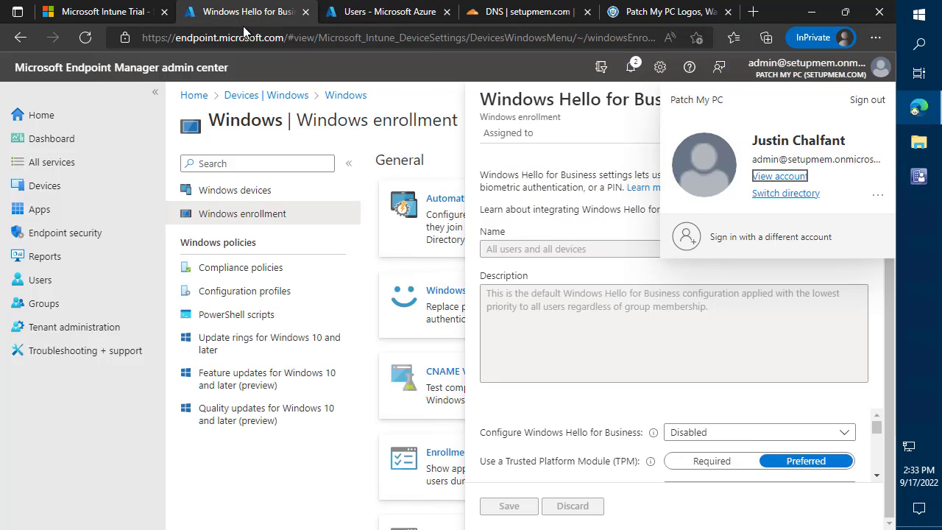
left_click(240, 36)
key("ctrl+t")
type("adm")
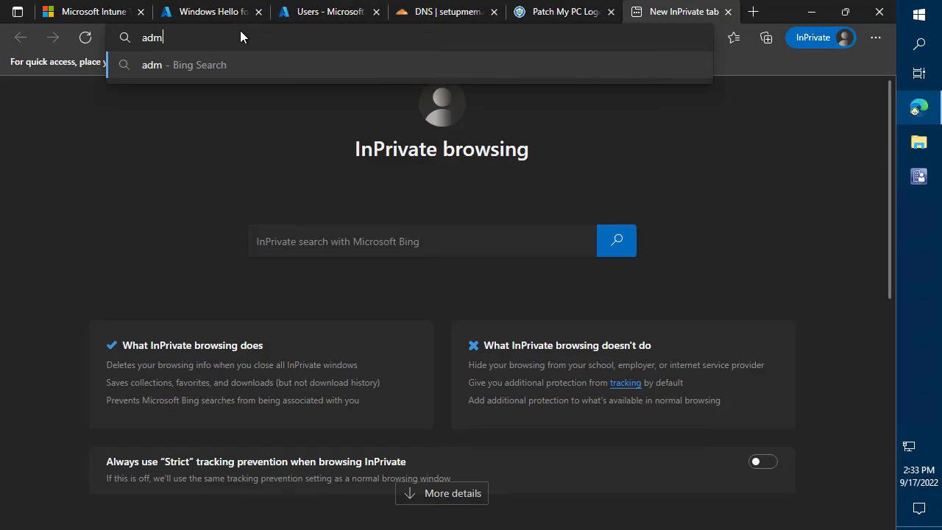
type("in.microsoft.com")
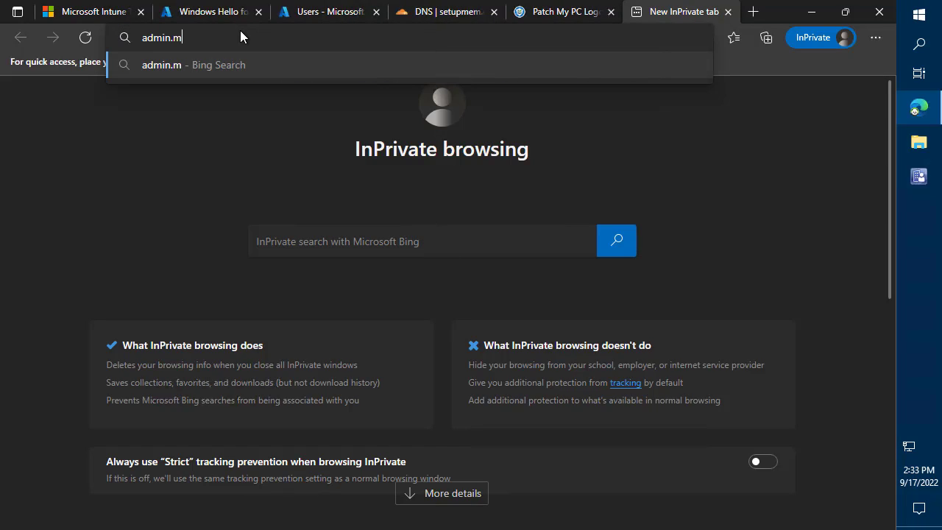
key("Return")
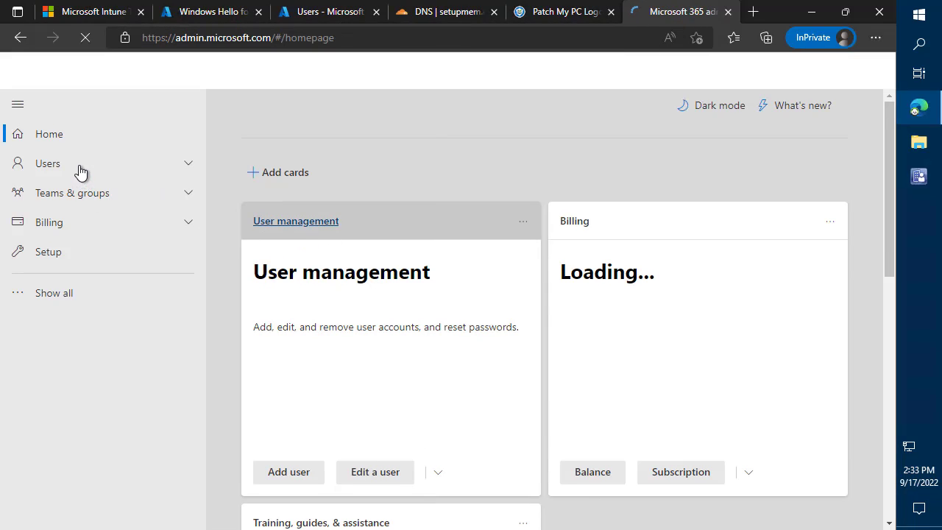
left_click(80, 169)
left_click(88, 189)
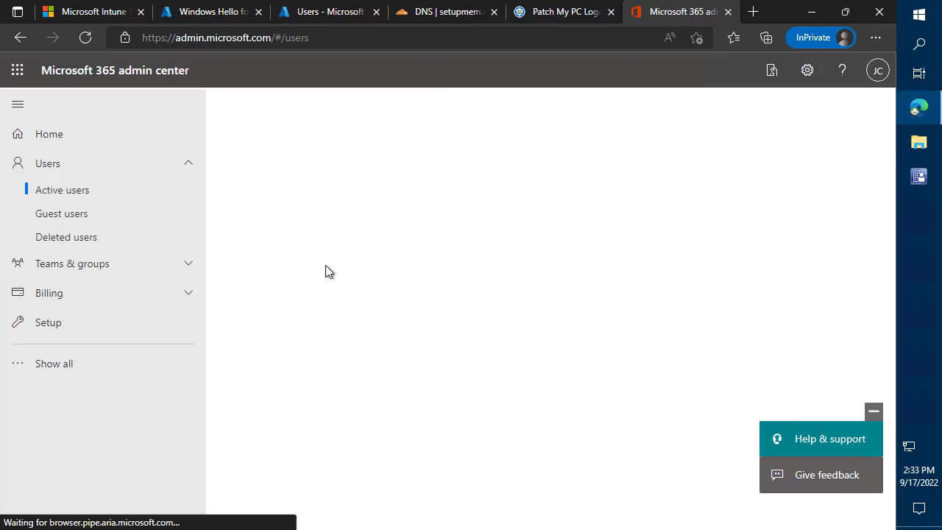
Start adding the user by first name, then cancel and confirm closing the wizard
left_click(299, 210)
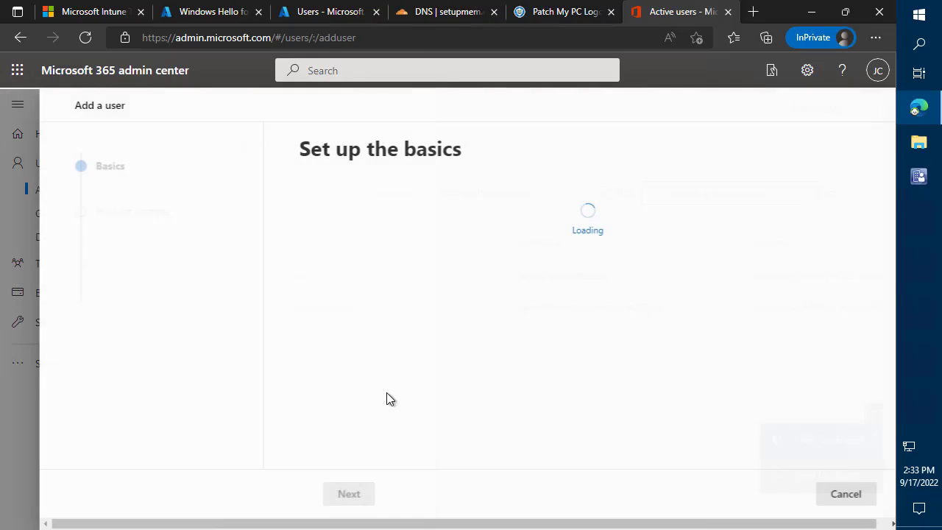
type("Justin")
key("Tab")
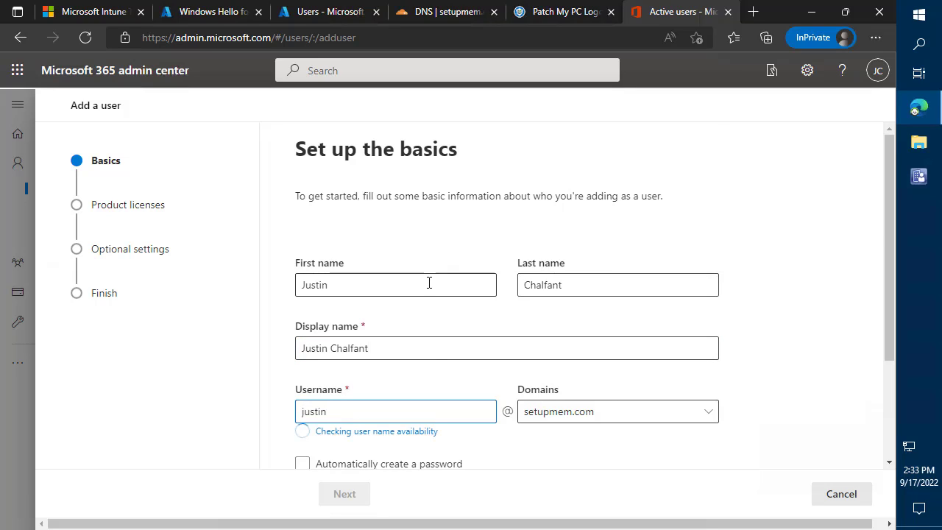
scroll(429, 291, "down", 2)
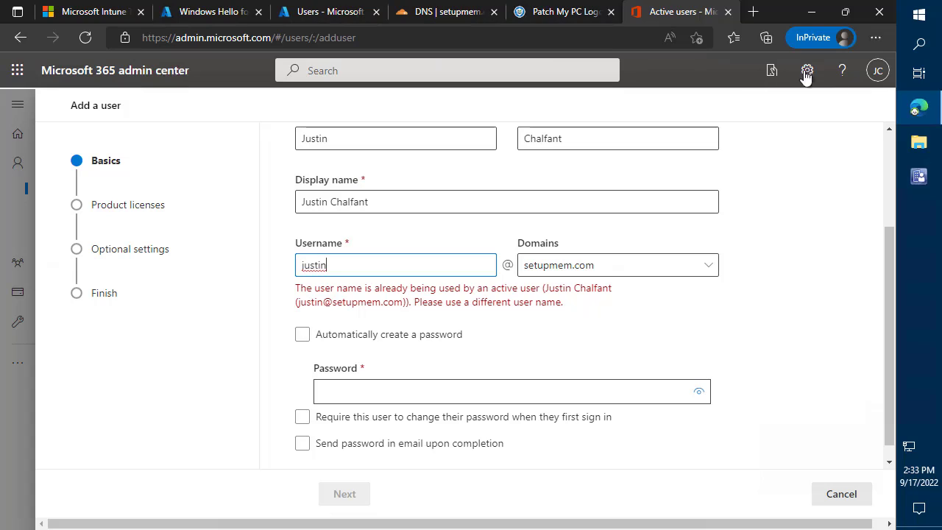
left_click(860, 496)
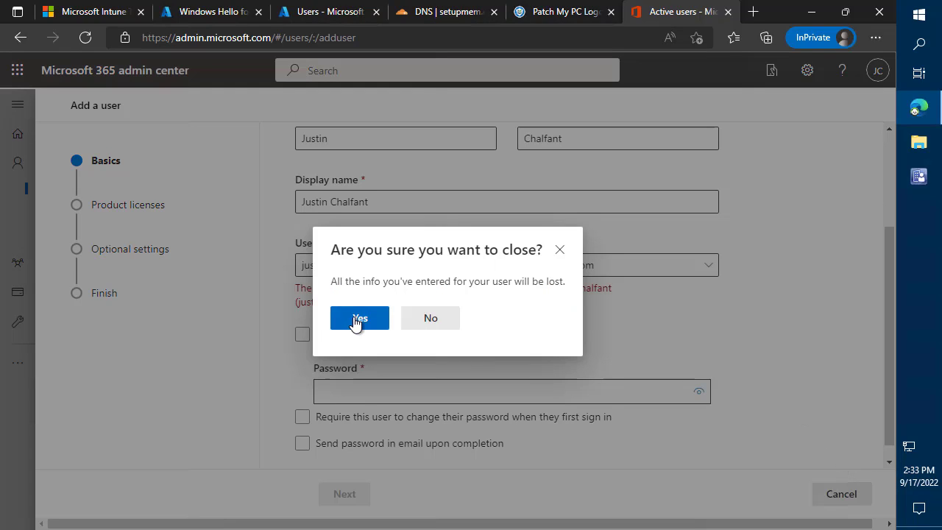
left_click(357, 320)
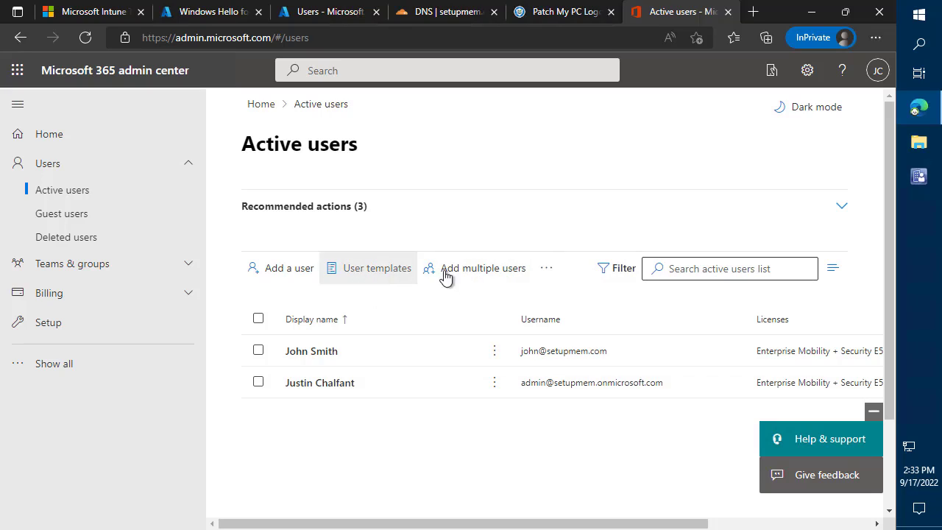
Refresh the Active users list so the new unlicensed user appears, then return to the Azure users tab
left_click(546, 269)
left_click(590, 354)
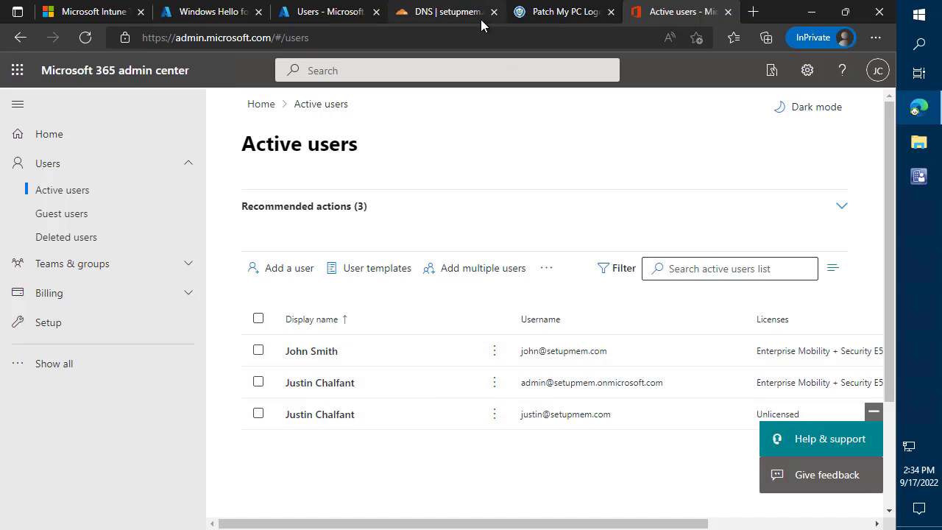
left_click(329, 13)
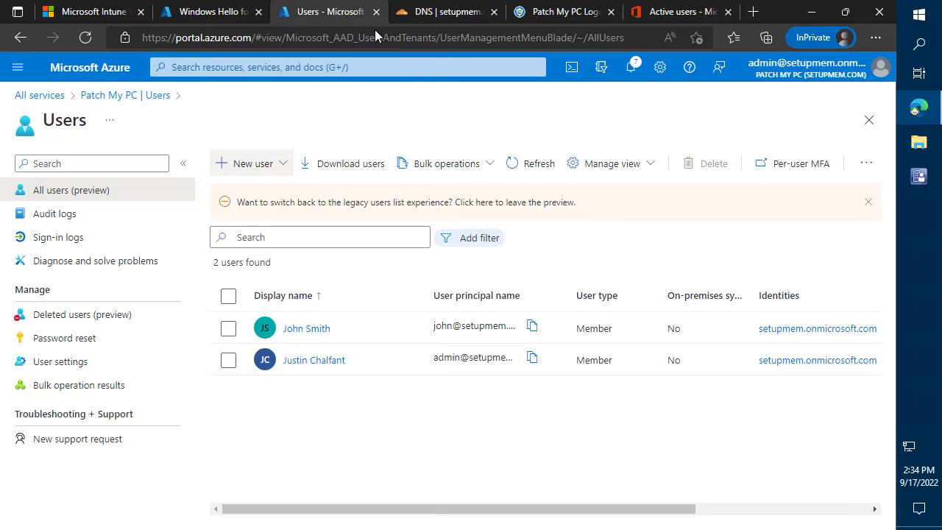
Refresh the Azure users list and open the new user's Licenses page, which shows no assignments
left_click(536, 164)
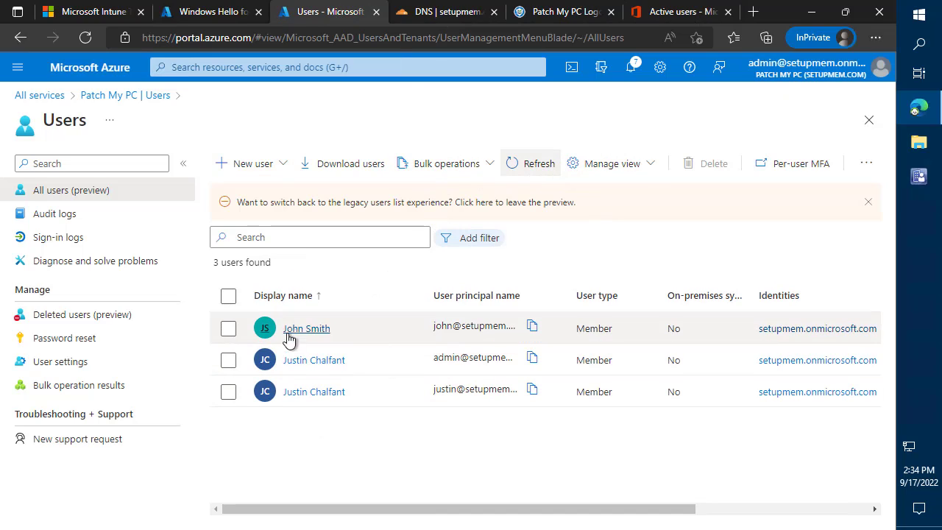
left_click(312, 359)
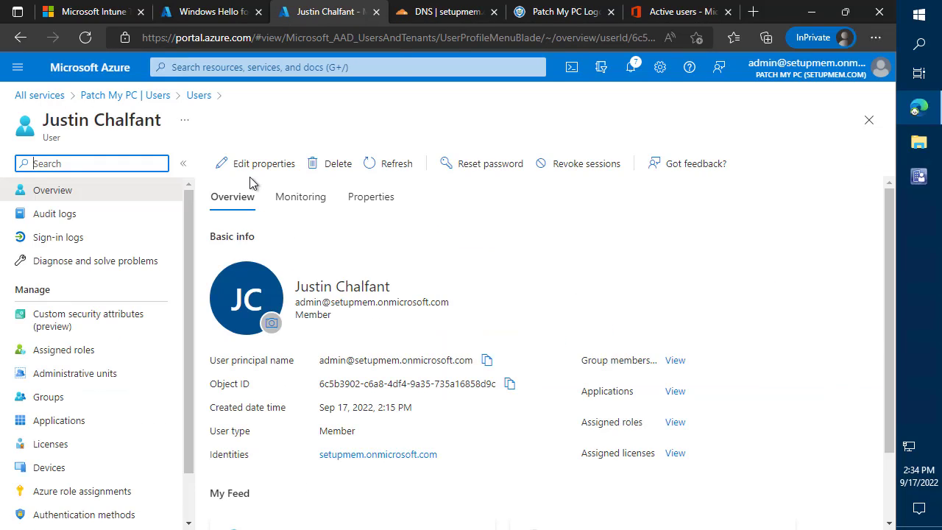
left_click(193, 96)
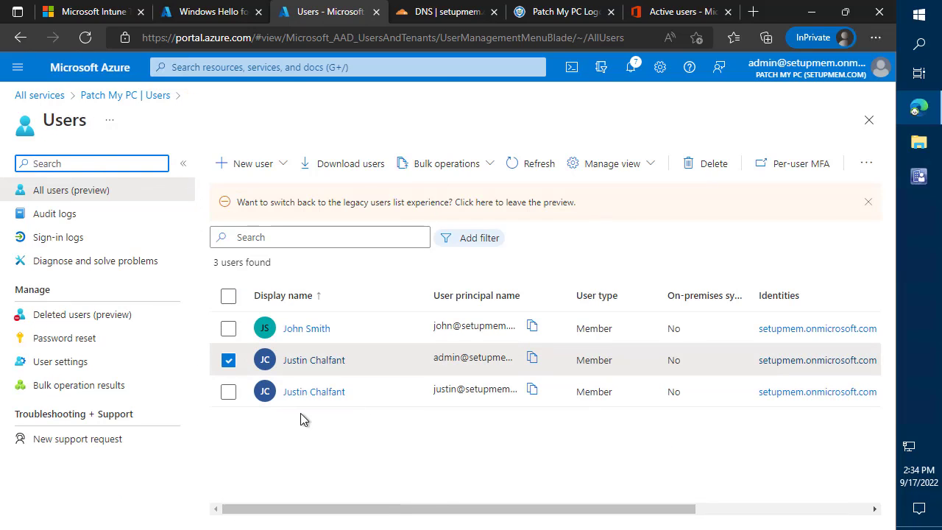
left_click(317, 393)
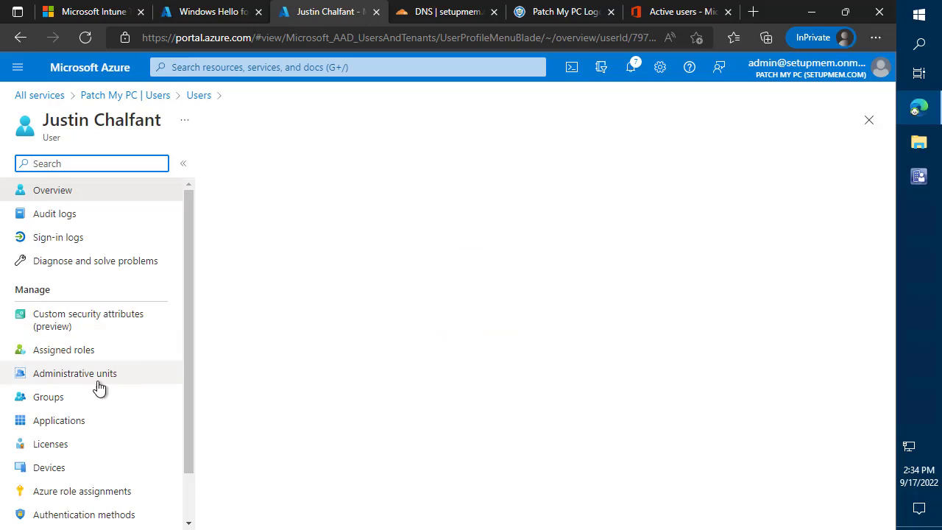
left_click(76, 400)
scroll(63, 409, "down", 1)
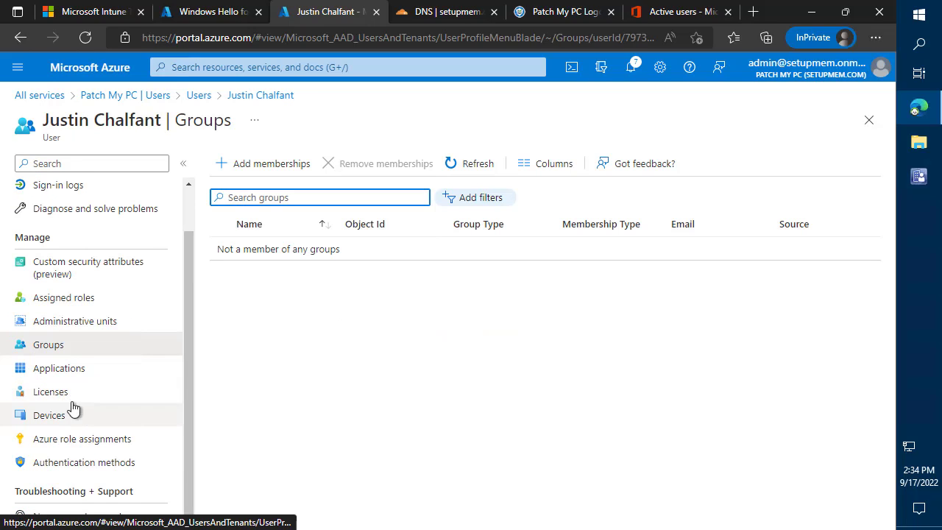
left_click(52, 389)
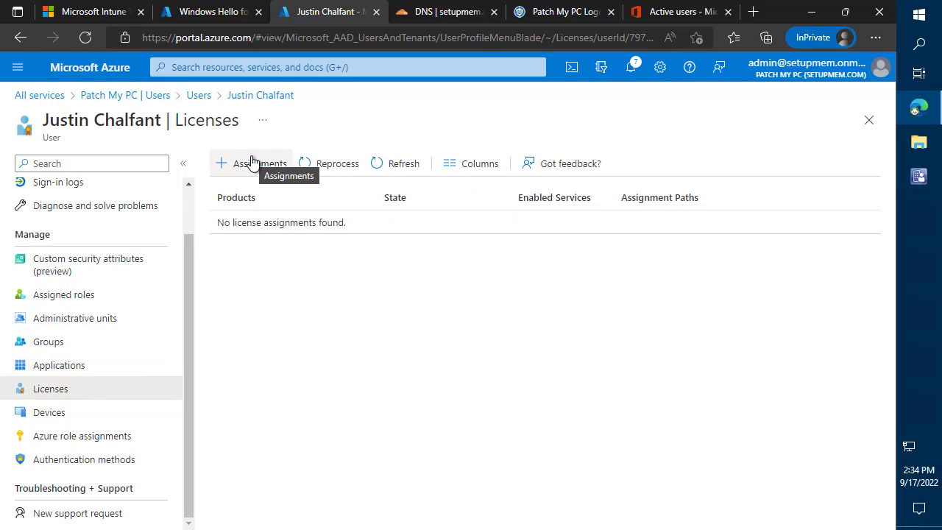
Try assigning the Enterprise Mobility + Security E5 licence to the new user
left_click(251, 162)
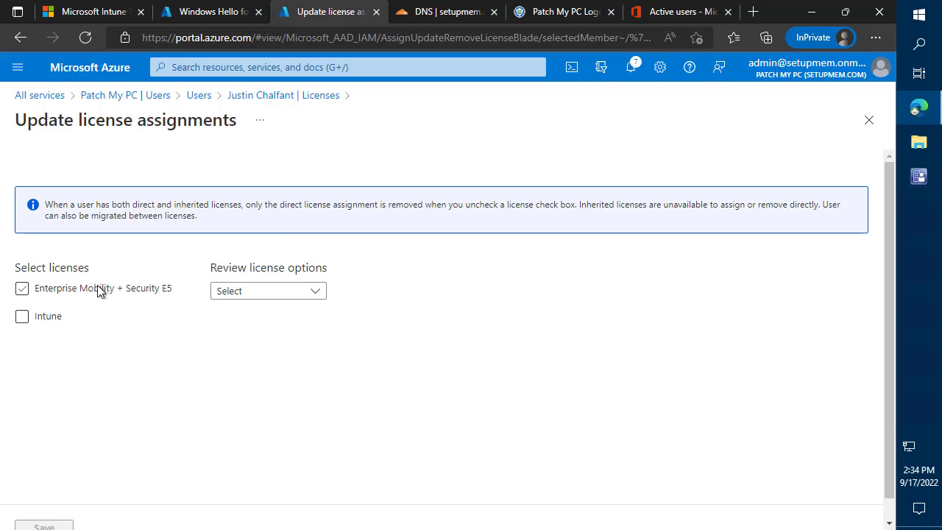
left_click(101, 288)
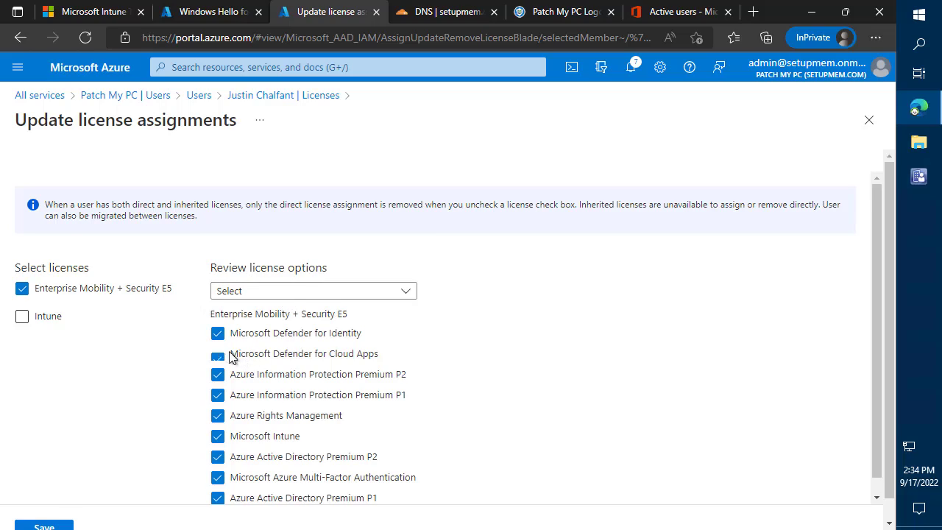
scroll(190, 369, "down", 1)
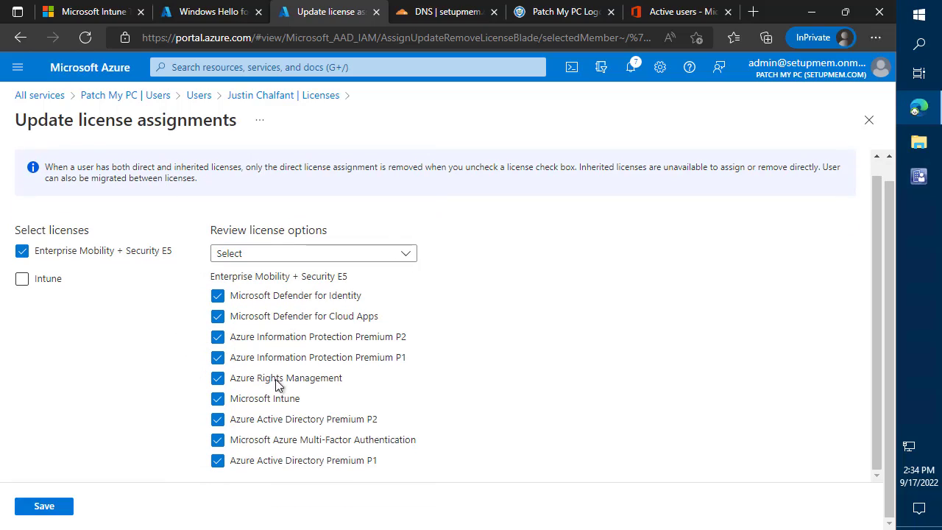
left_click(44, 508)
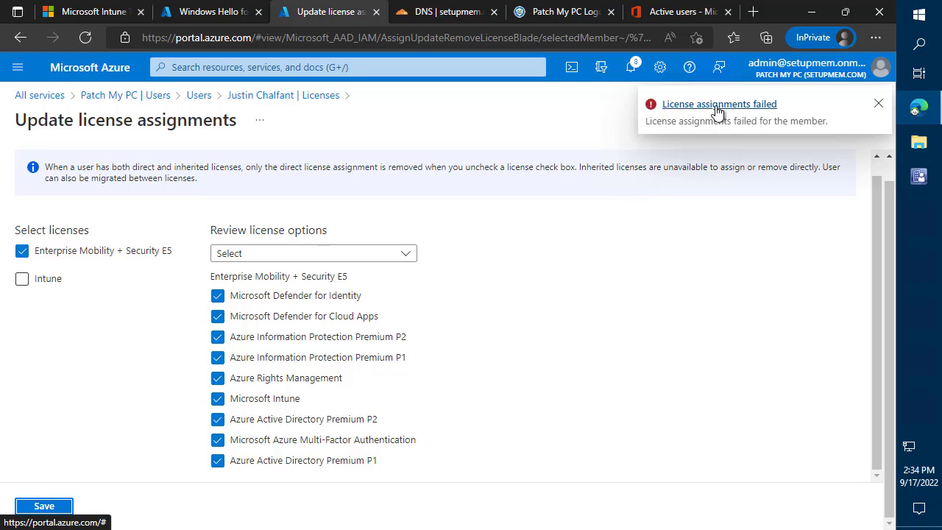
Read the failure details (missing usage location), then go to All services
left_click(717, 105)
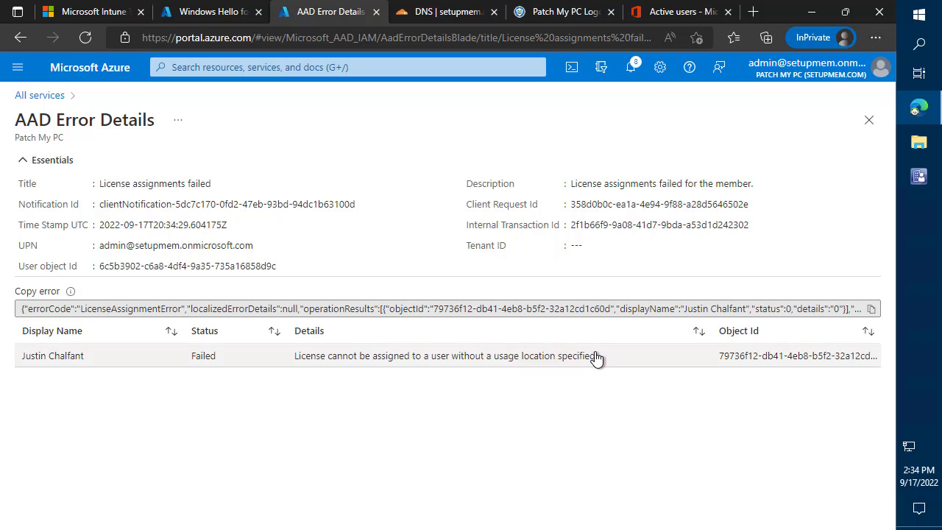
left_click(412, 360)
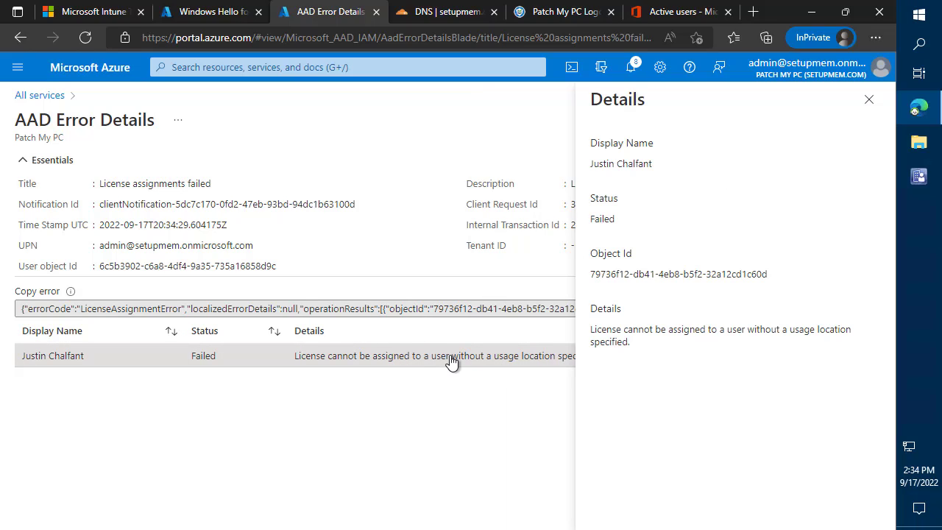
left_click(869, 99)
left_click(50, 98)
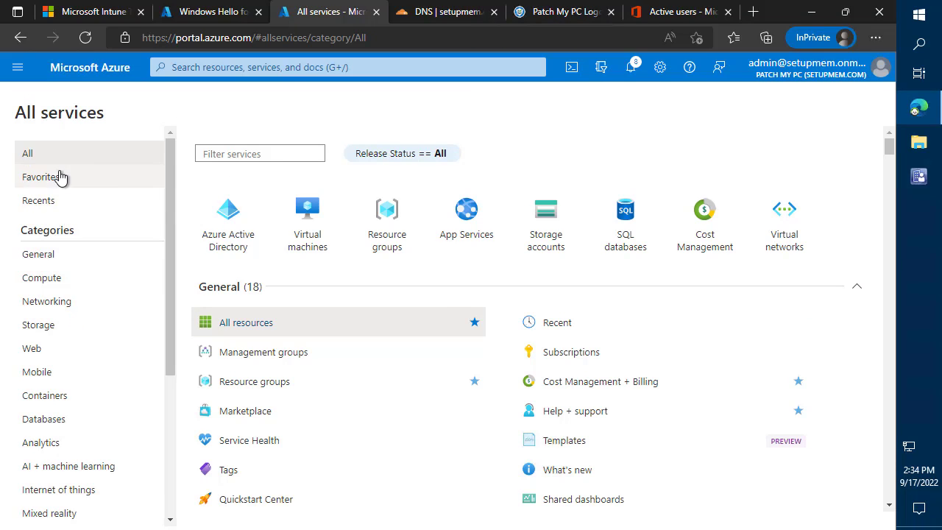
Open the new user's profile from Azure Active Directory's Users list
left_click(228, 226)
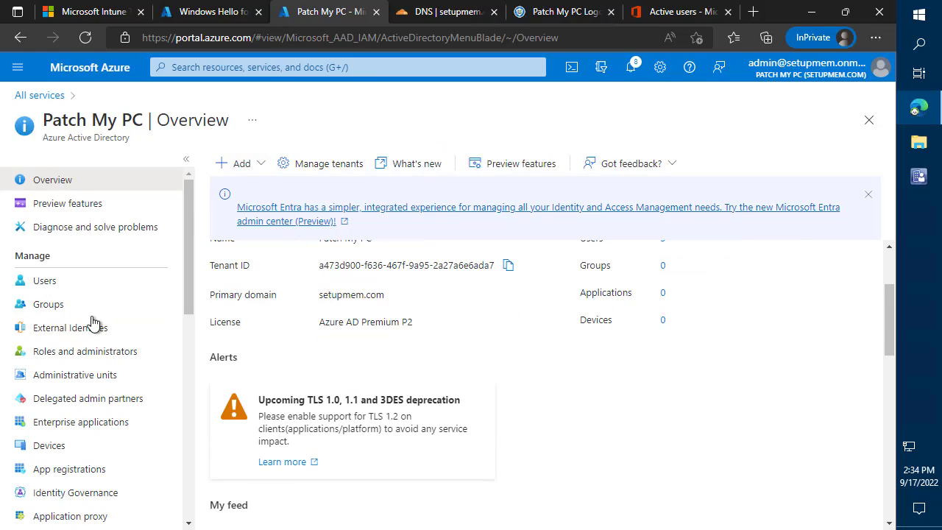
left_click(30, 283)
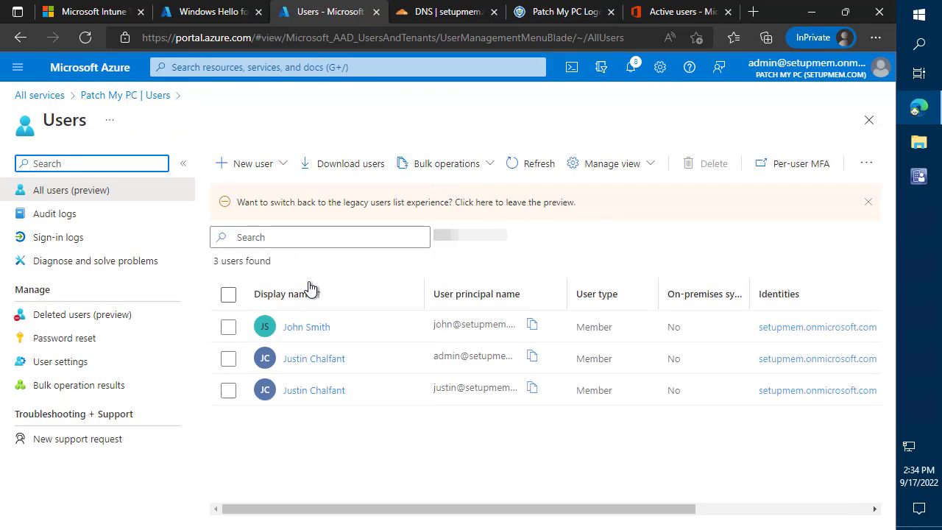
left_click(317, 396)
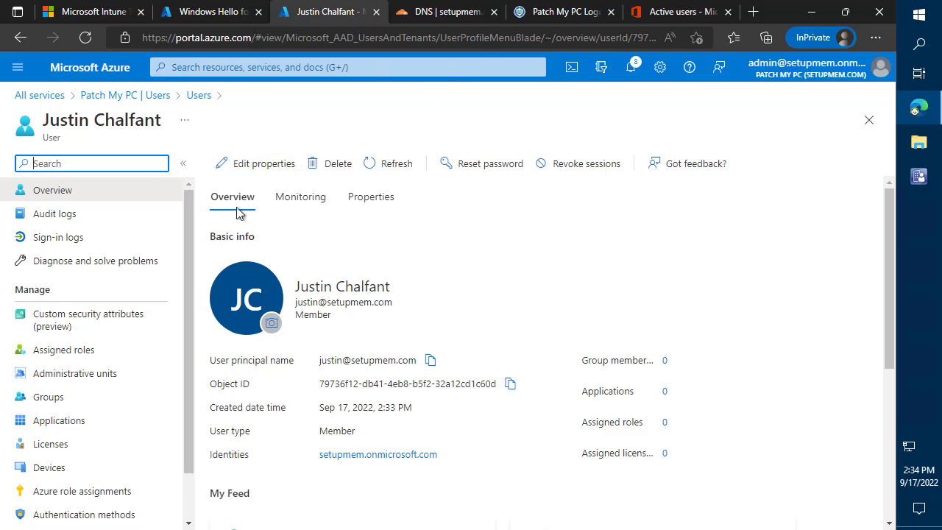
scroll(361, 291, "down", 3)
scroll(245, 206, "up", 3)
Edit the user's properties, set Usage location to United States, and save
left_click(252, 164)
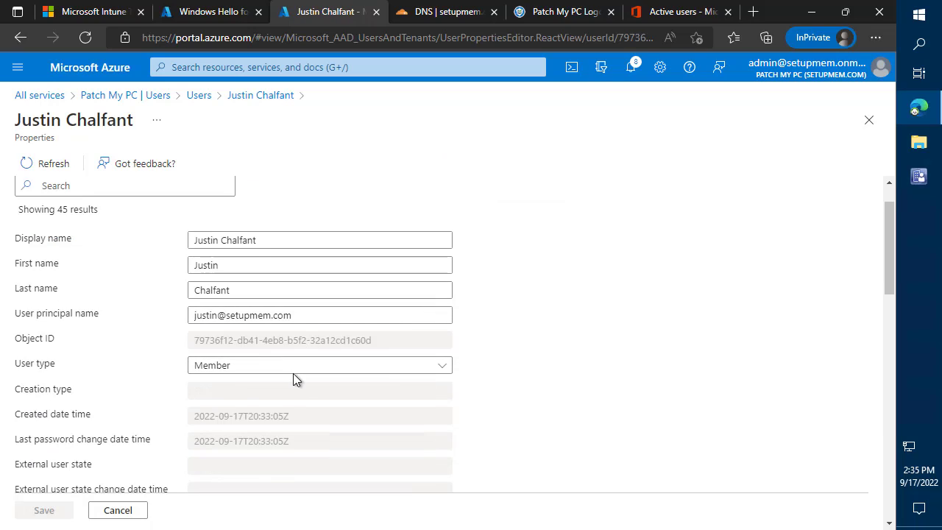
scroll(294, 375, "down", 8)
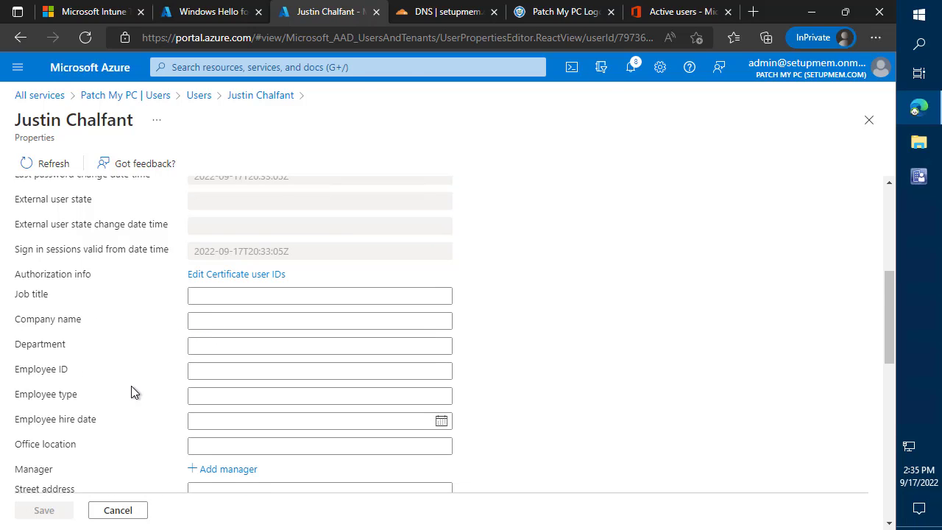
scroll(134, 392, "down", 3)
scroll(134, 385, "down", 2)
key("ctrl+f")
type("usag")
left_click(307, 355)
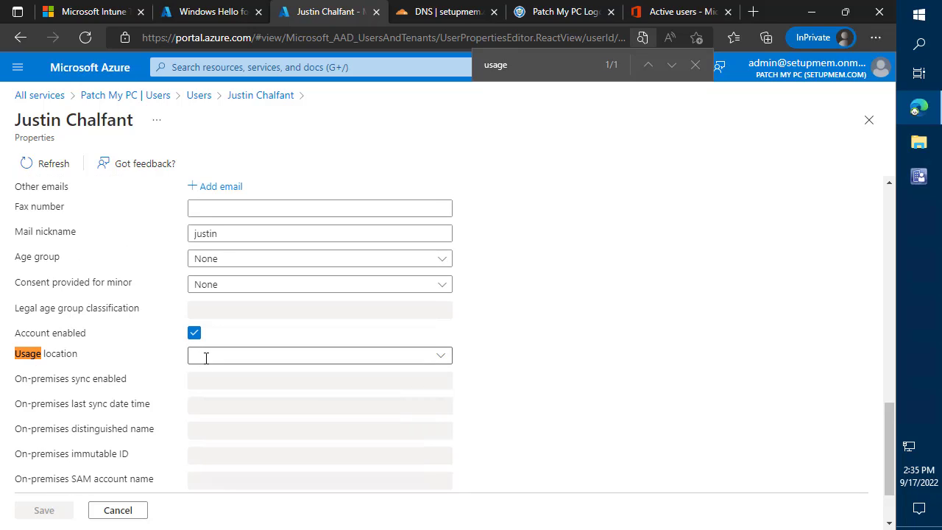
type("United States")
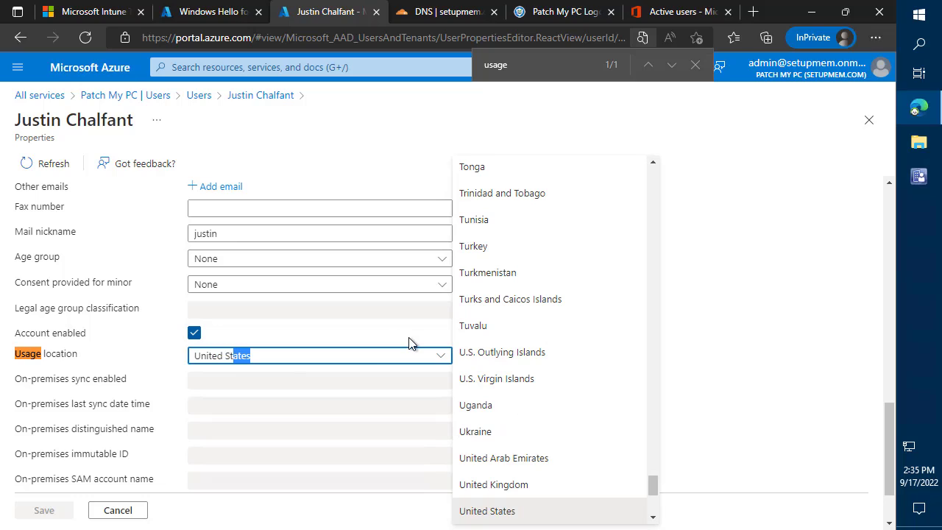
key("Return")
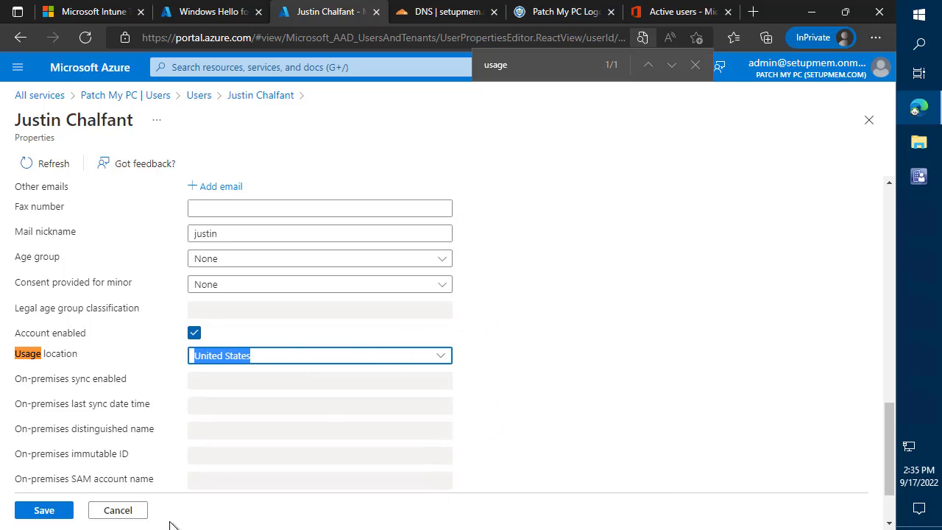
left_click(44, 510)
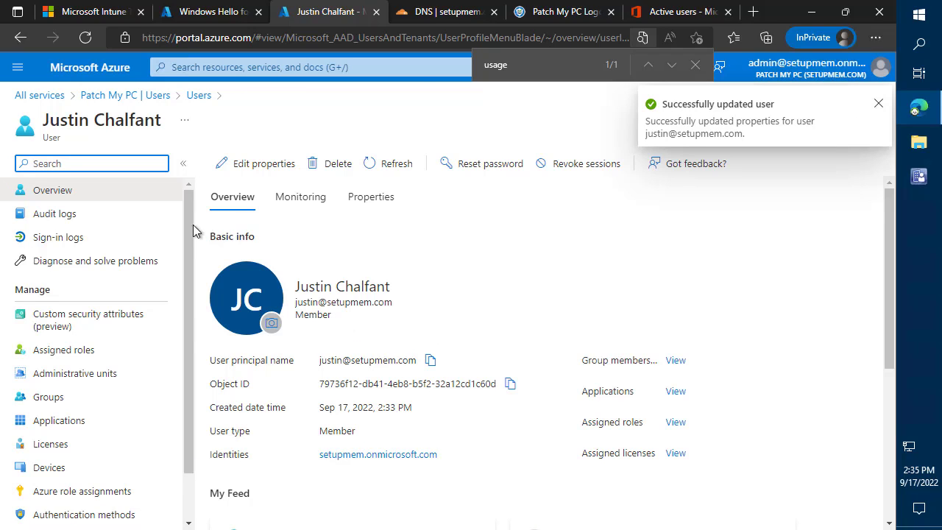
scroll(103, 359, "down", 1)
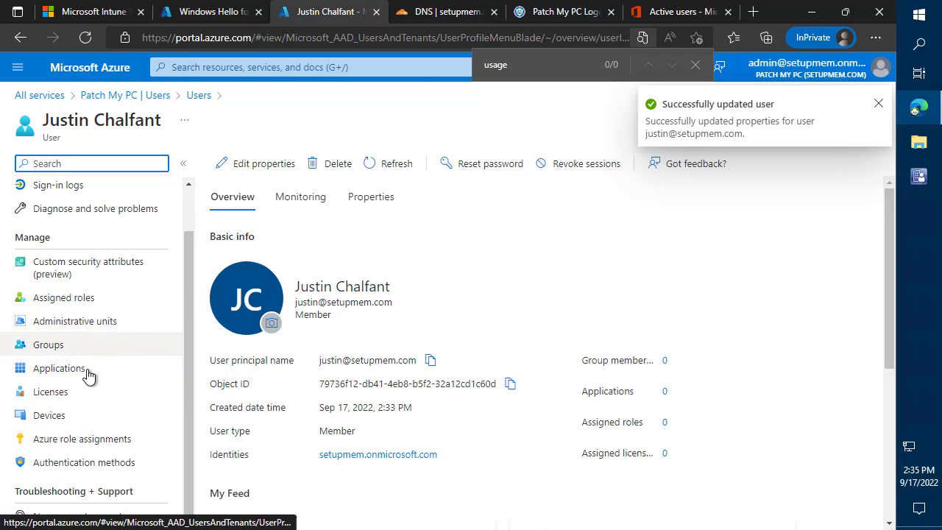
Retry the Enterprise Mobility + Security E5 licence assignment and view the failure notice
left_click(67, 396)
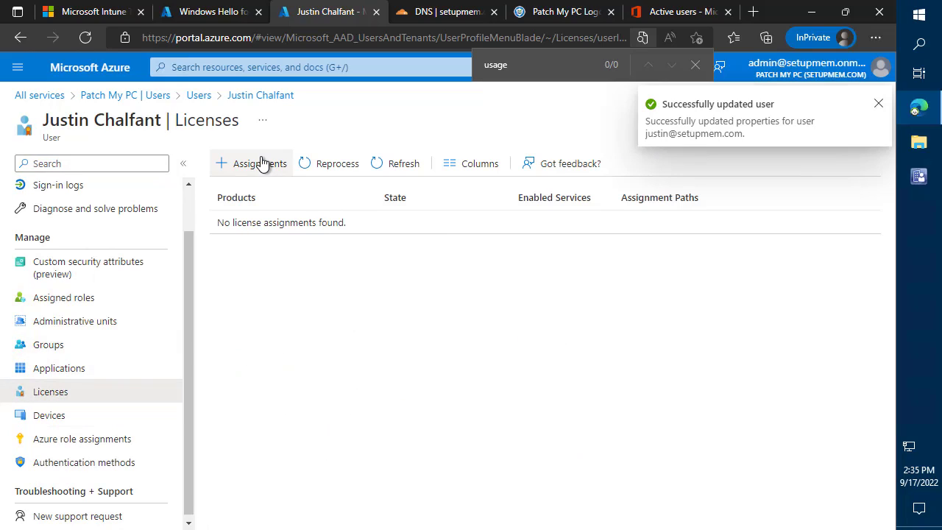
left_click(260, 164)
left_click(86, 290)
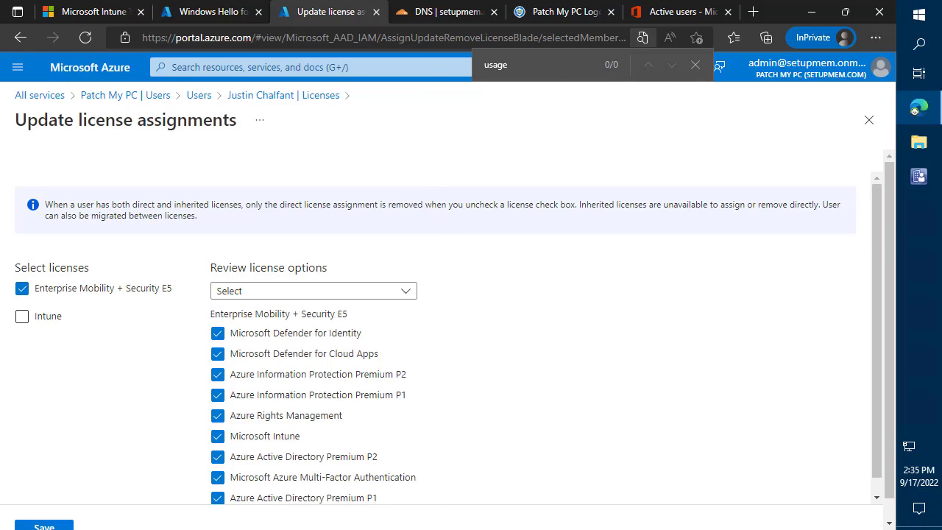
left_click(55, 527)
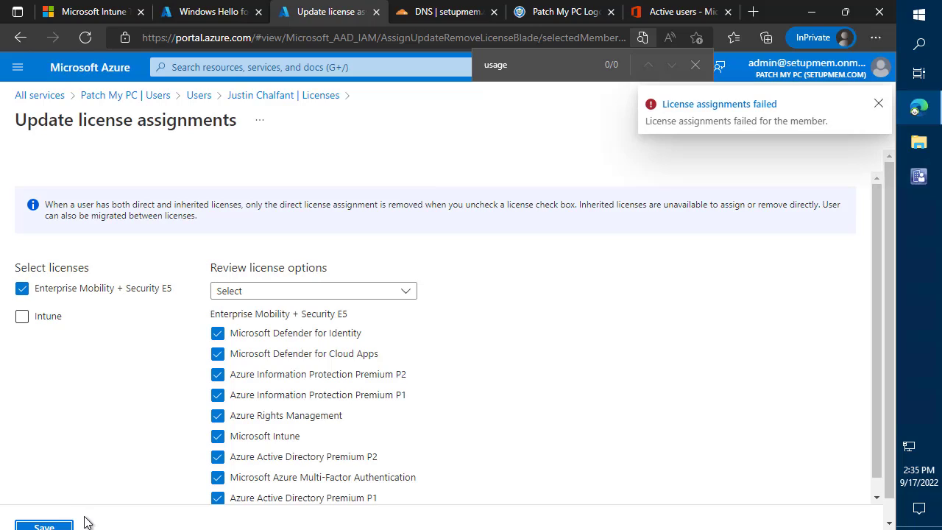
left_click(725, 105)
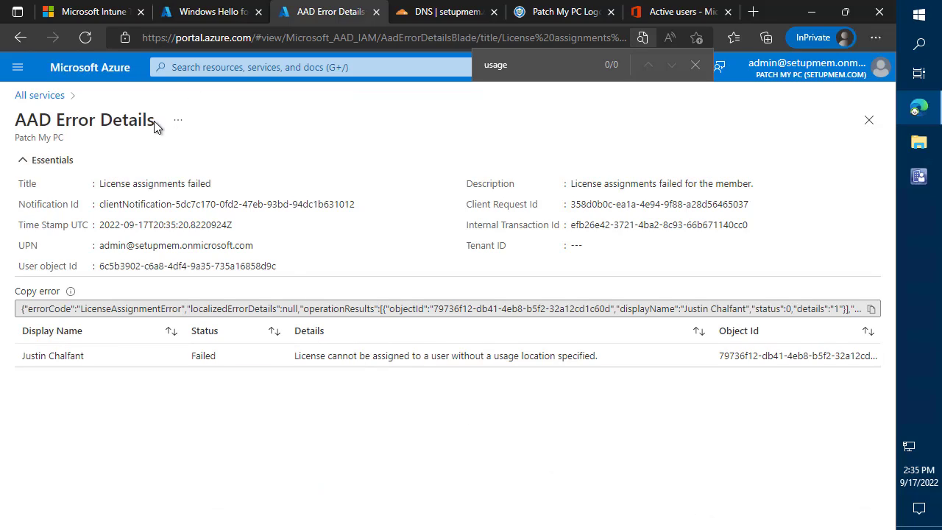
Go back to the user's licences, check groups and assigned roles, and reload the page
left_click(20, 38)
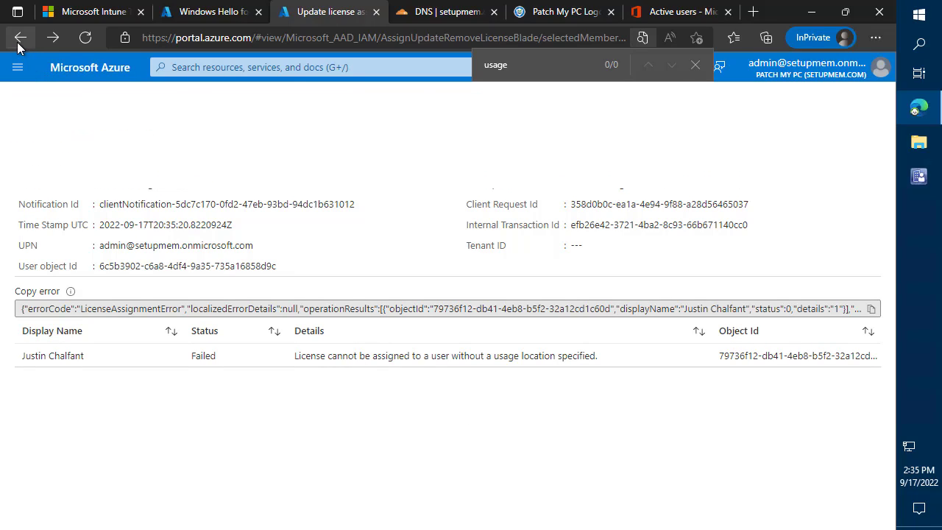
left_click(20, 40)
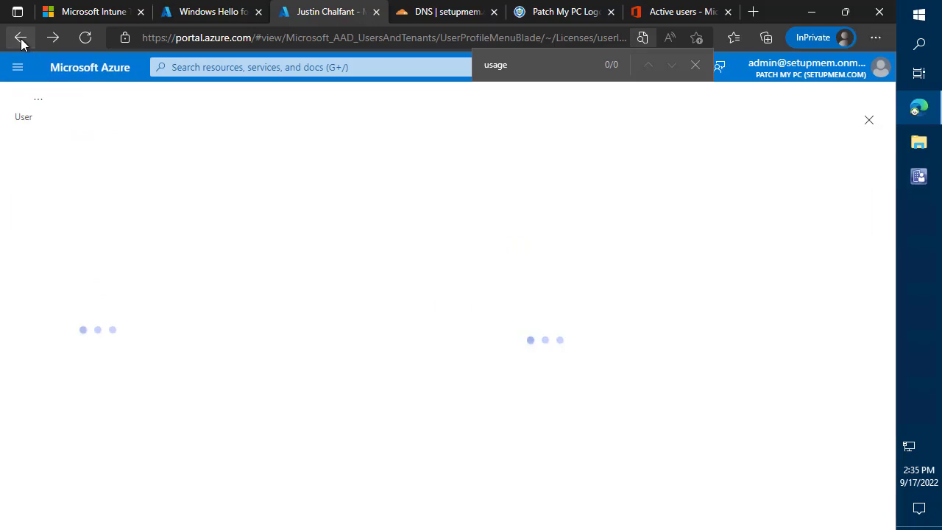
left_click(398, 166)
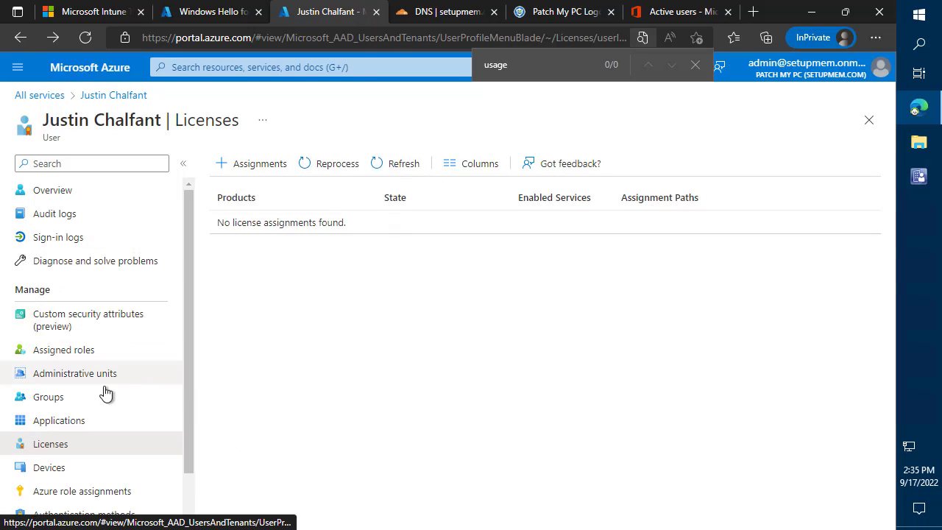
left_click(49, 399)
left_click(71, 353)
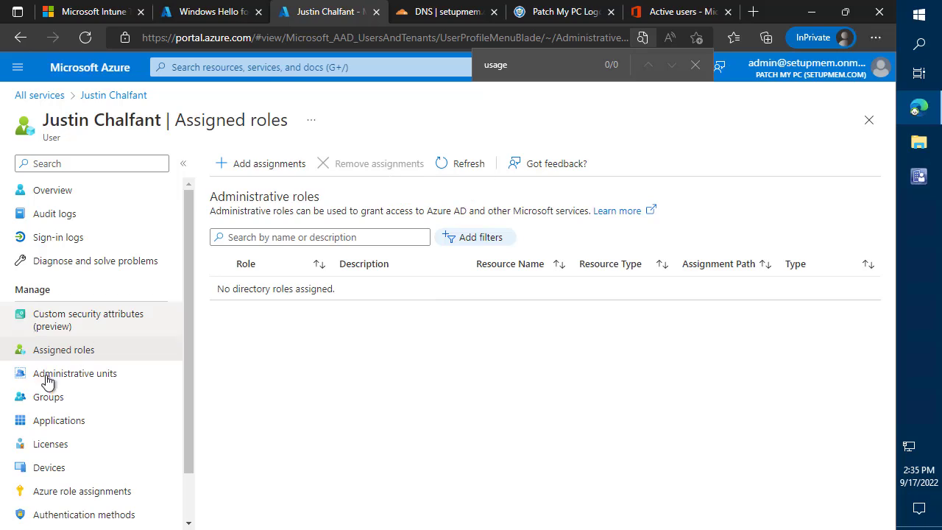
left_click(52, 445)
left_click(87, 39)
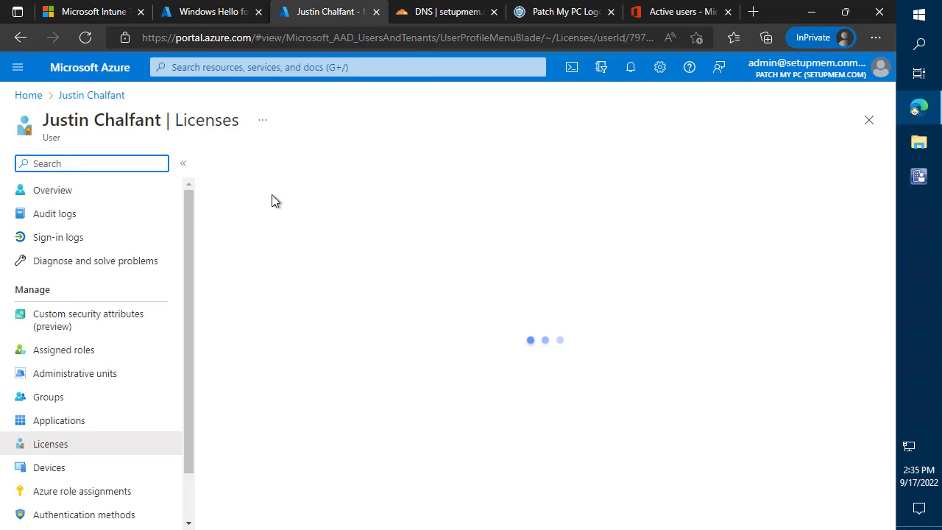
Assign the Enterprise Mobility + Security E5 licence successfully, then open the user's Assigned roles
left_click(264, 163)
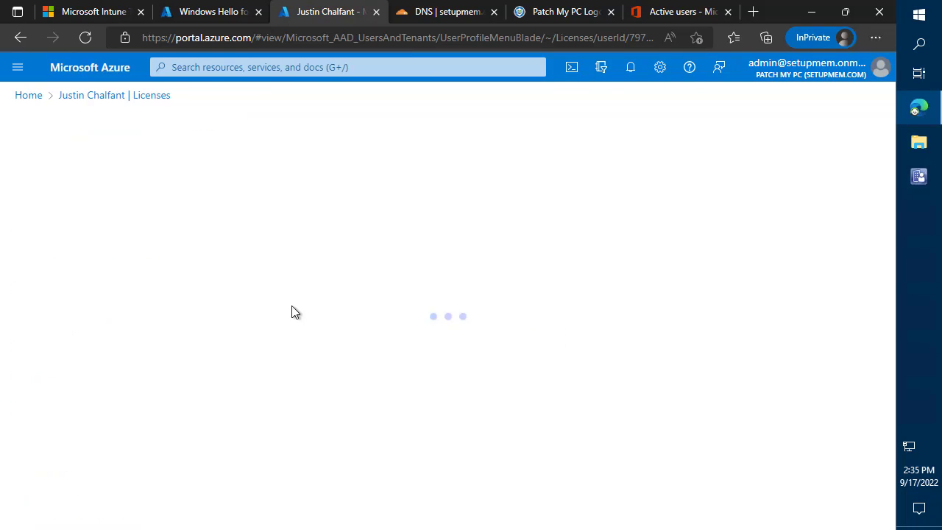
left_click(82, 288)
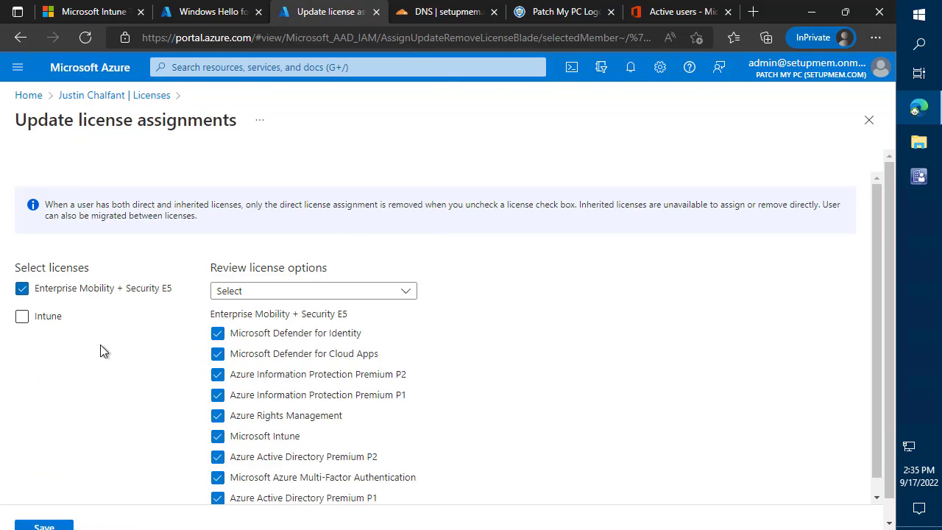
left_click(44, 526)
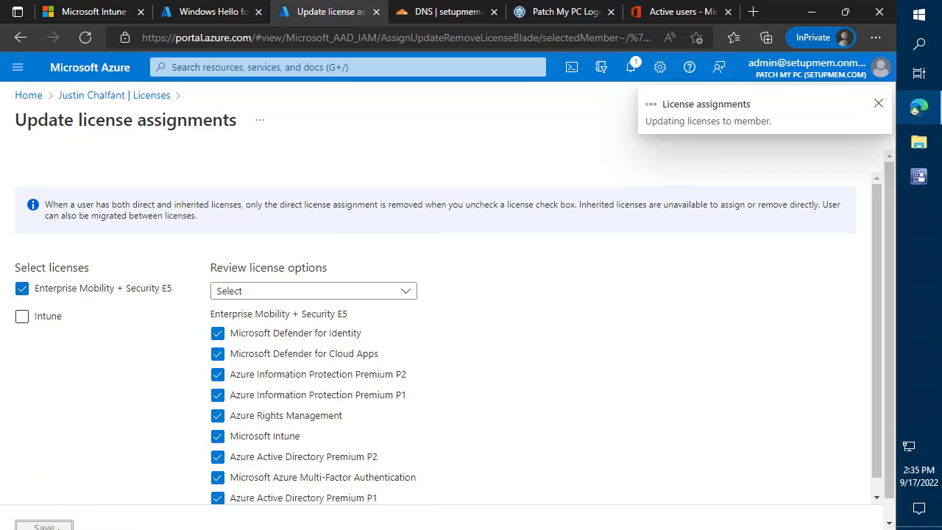
left_click(878, 103)
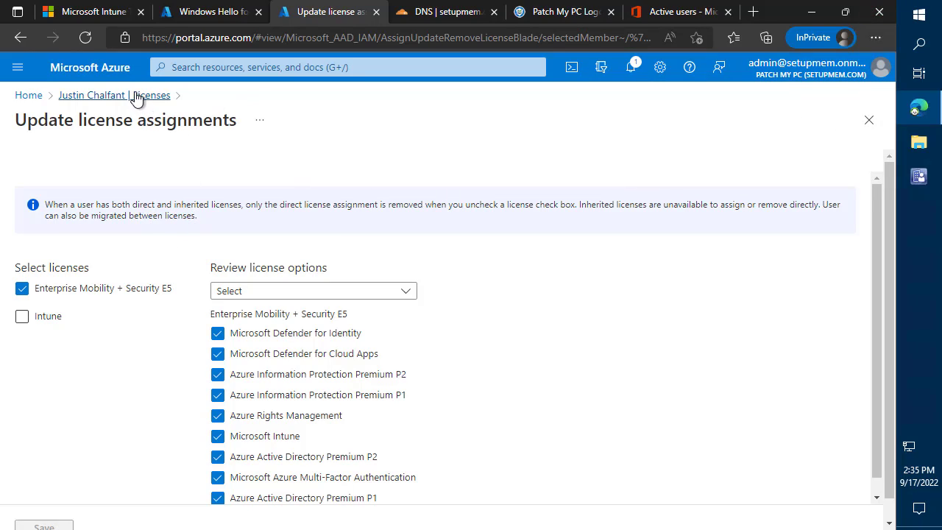
left_click(134, 96)
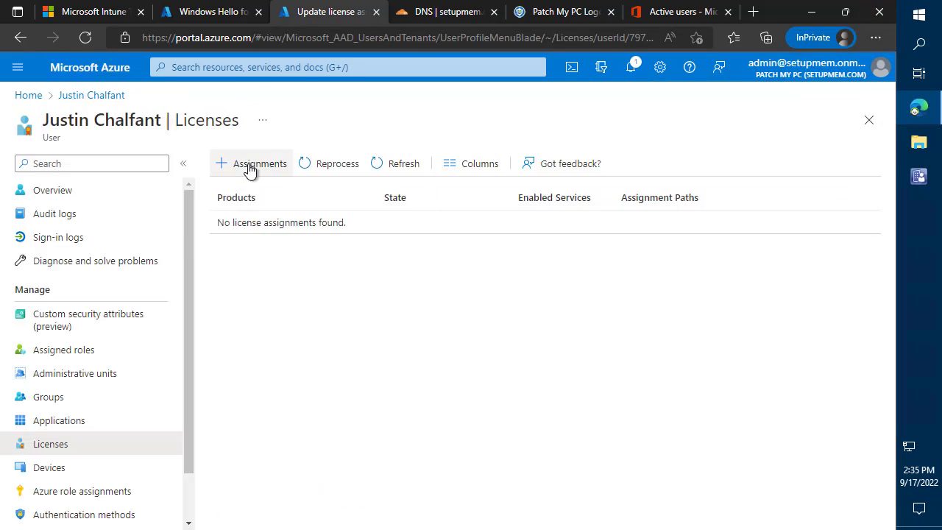
left_click(59, 352)
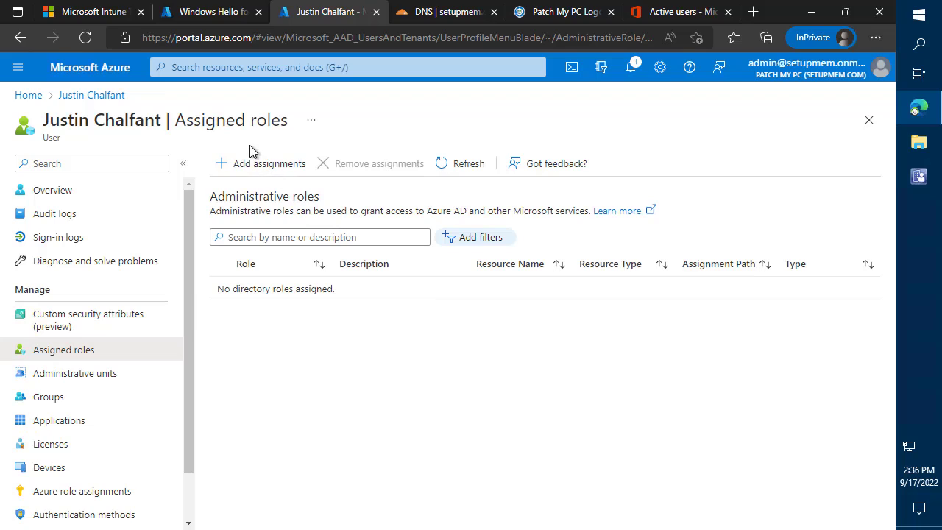
Search the roles list and add the Intune administrator role to the new user
left_click(266, 164)
left_click(436, 210)
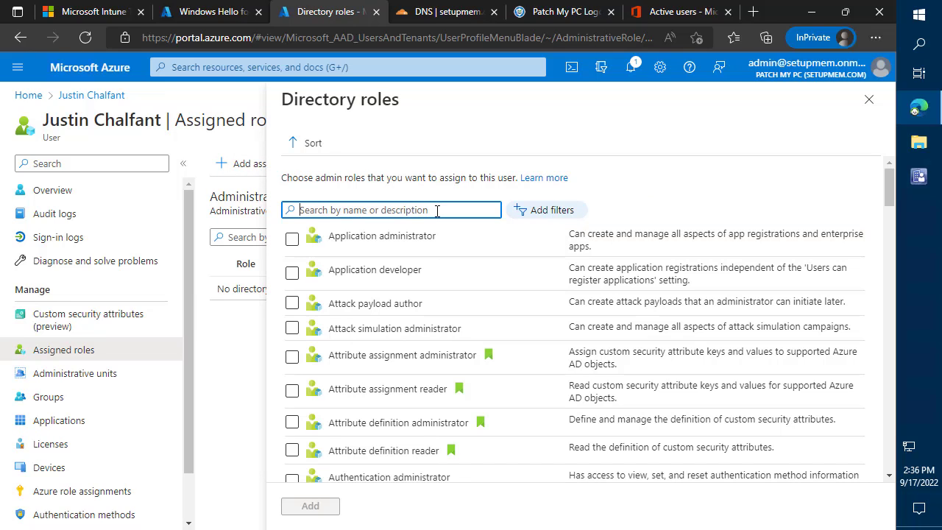
type("intune")
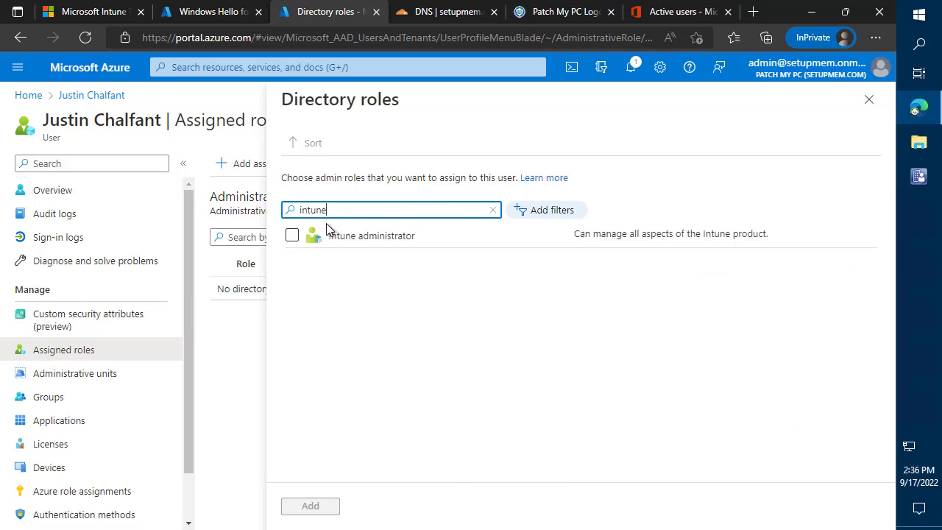
left_click(292, 234)
left_click(310, 506)
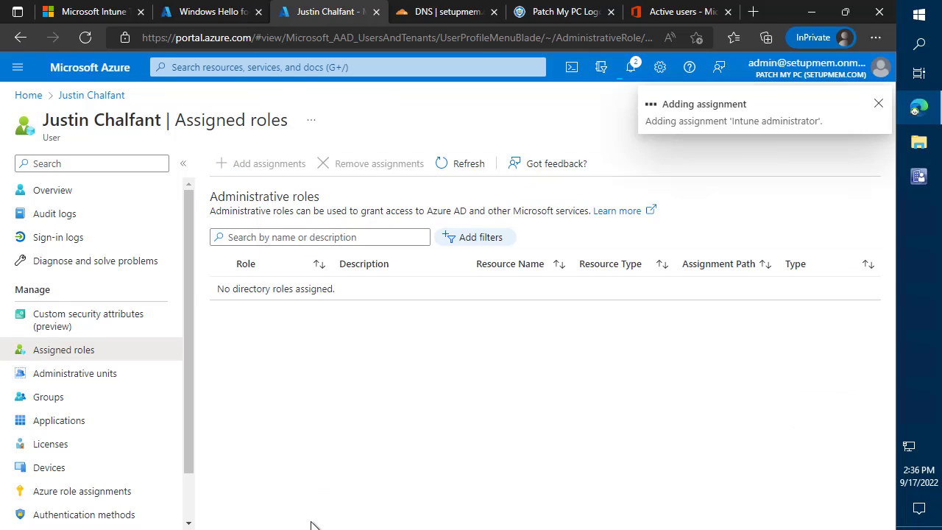
left_click(53, 190)
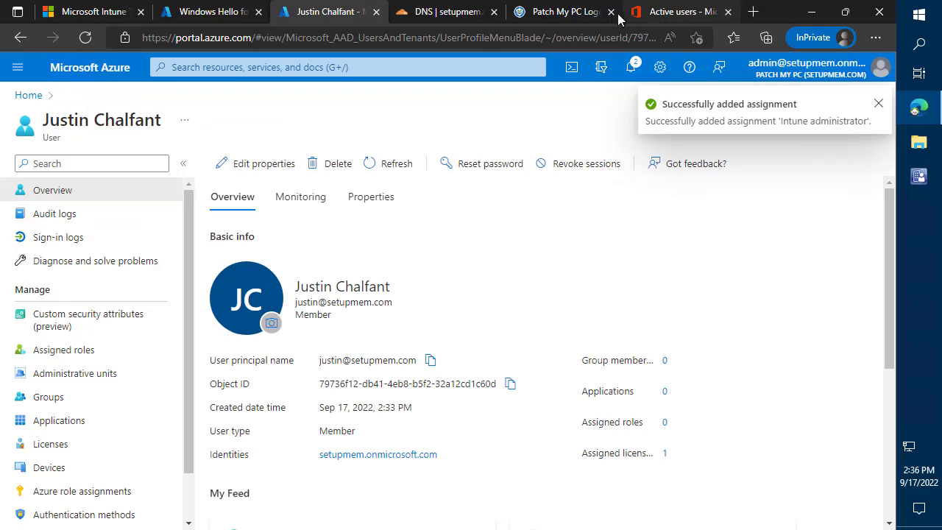
Reopen the browser in a new InPrivate window and go to endpoint.microsoft.com
left_click(879, 12)
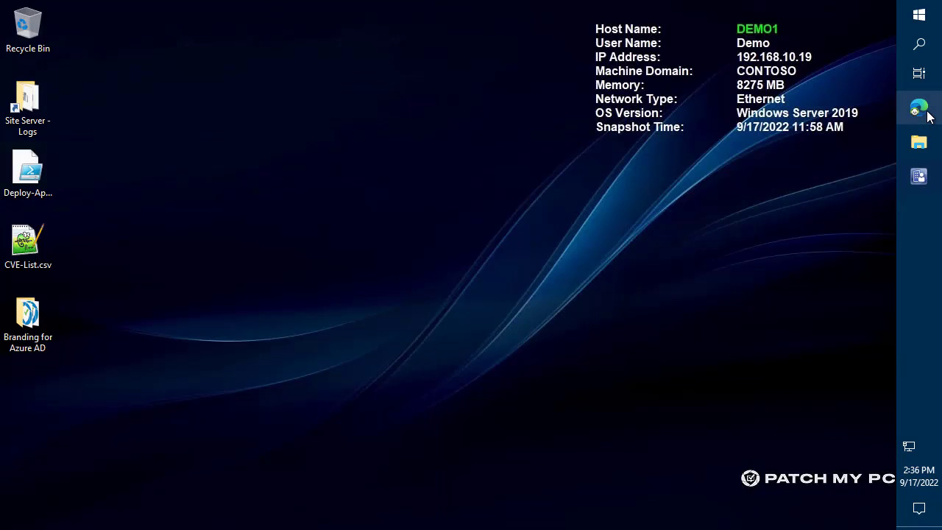
right_click(918, 108)
left_click(778, 306)
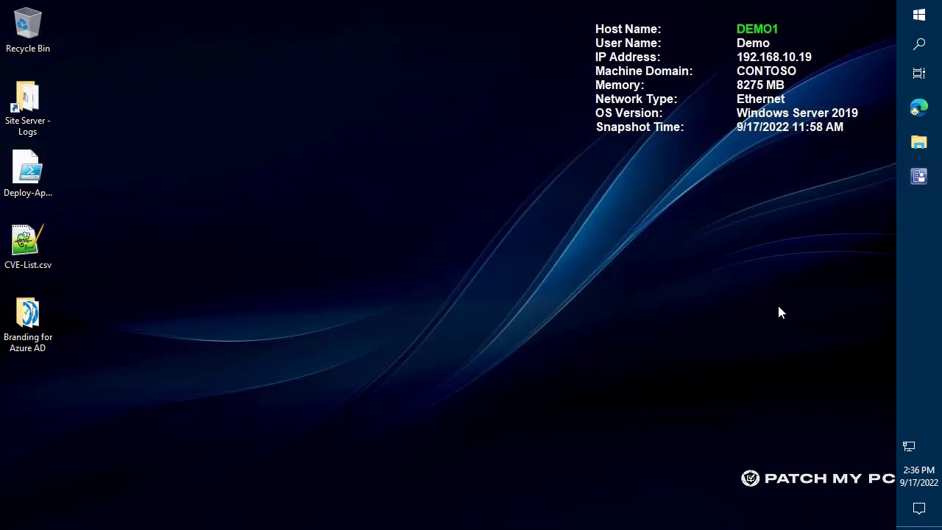
type("endpoint.mn")
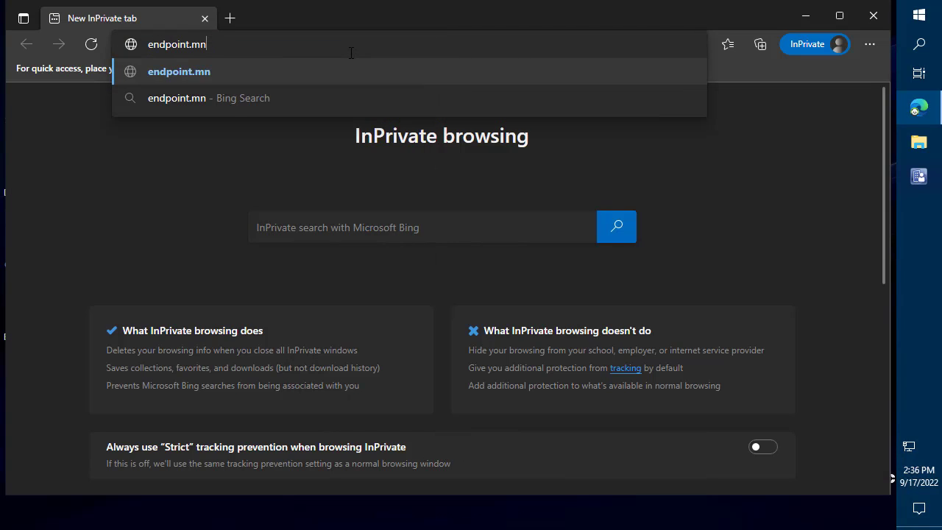
key("BackSpace")
type("icrosoft.com")
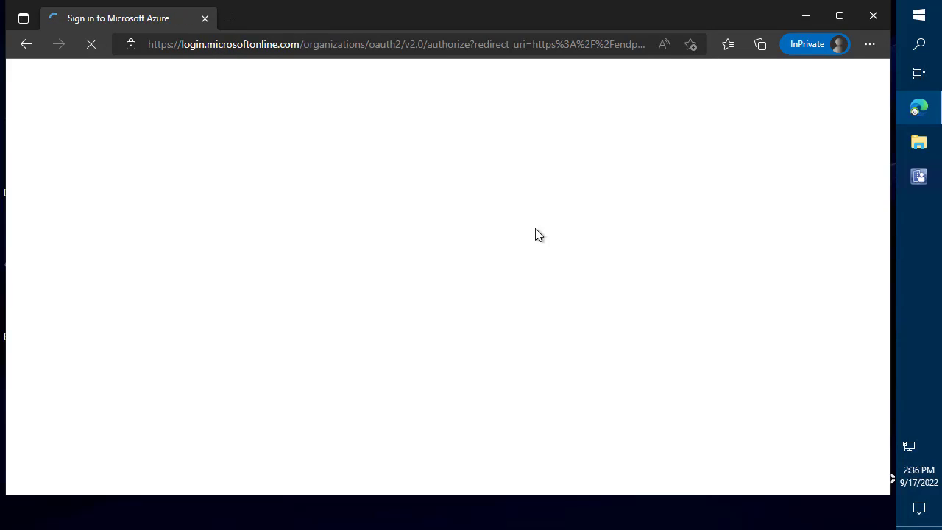
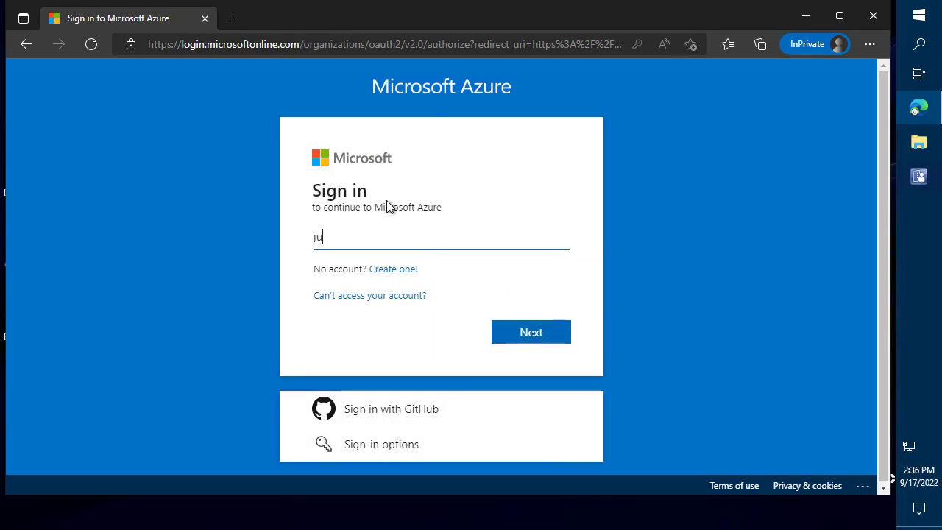
Sign in with the new user's e-mail address and saved temporary password
key("Return")
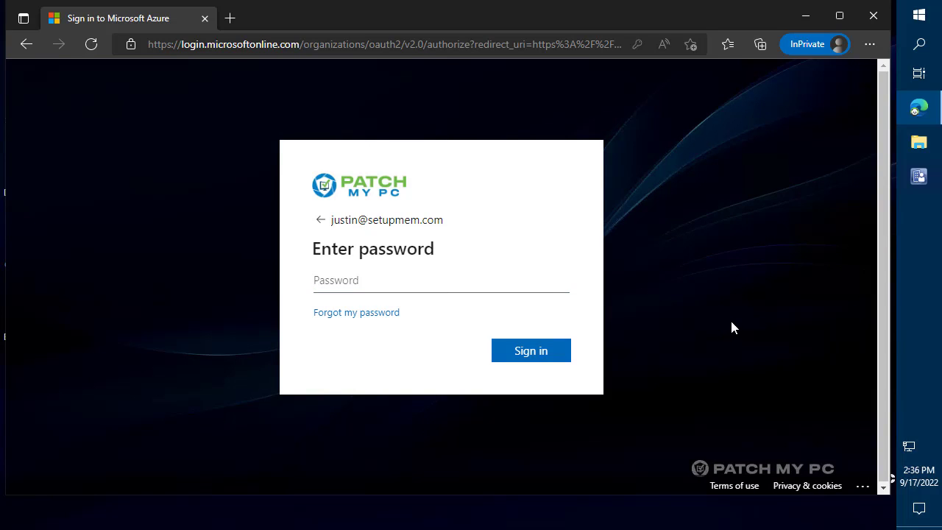
left_click(360, 280)
left_click(398, 331)
key("ctrl+2")
left_click_drag(298, 167, 441, 207)
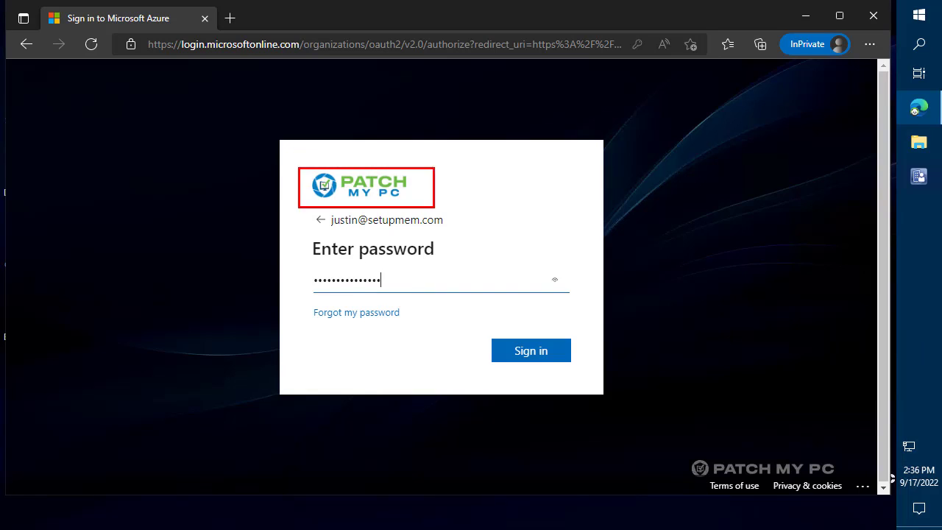
key("Escape")
left_click(528, 357)
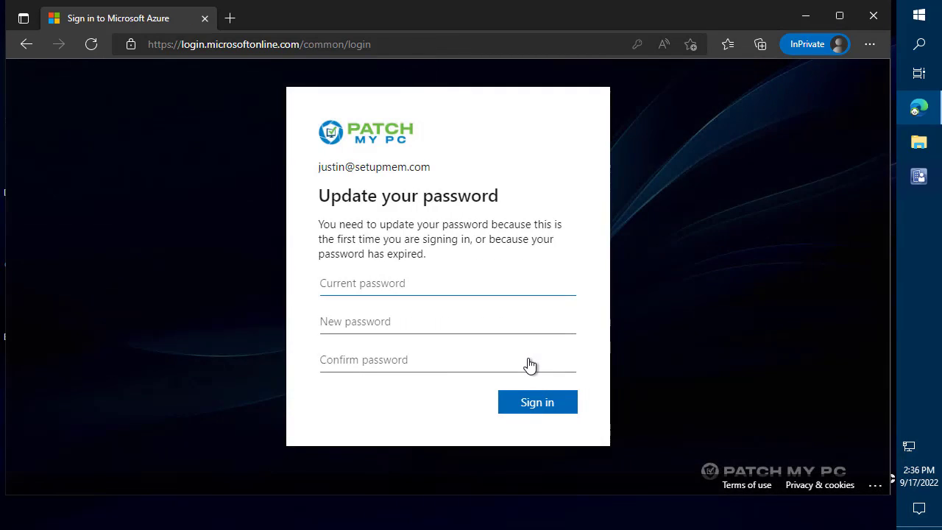
Fill in the current, new and confirmation passwords to replace the temporary password
left_click(454, 282)
key("ctrl+v")
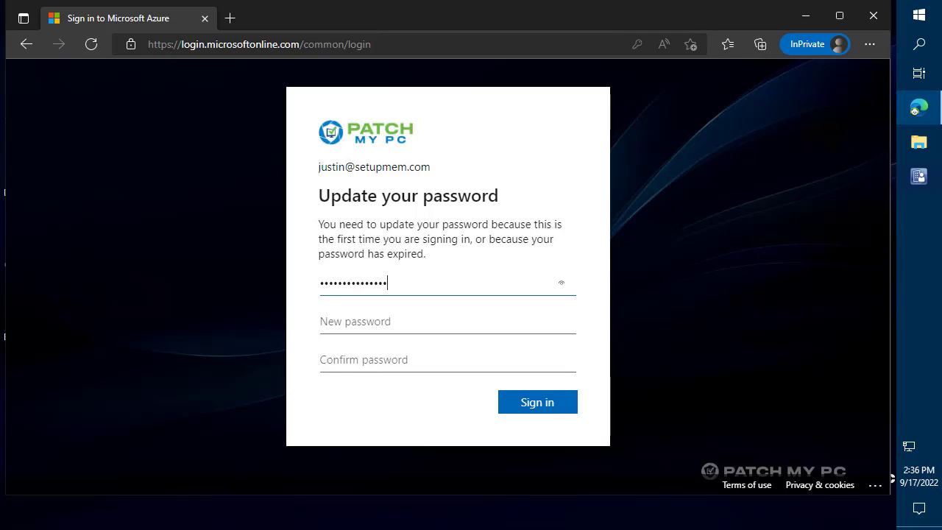
left_click(447, 318)
key("ctrl+v")
left_click(405, 353)
key("ctrl+v")
left_click(540, 397)
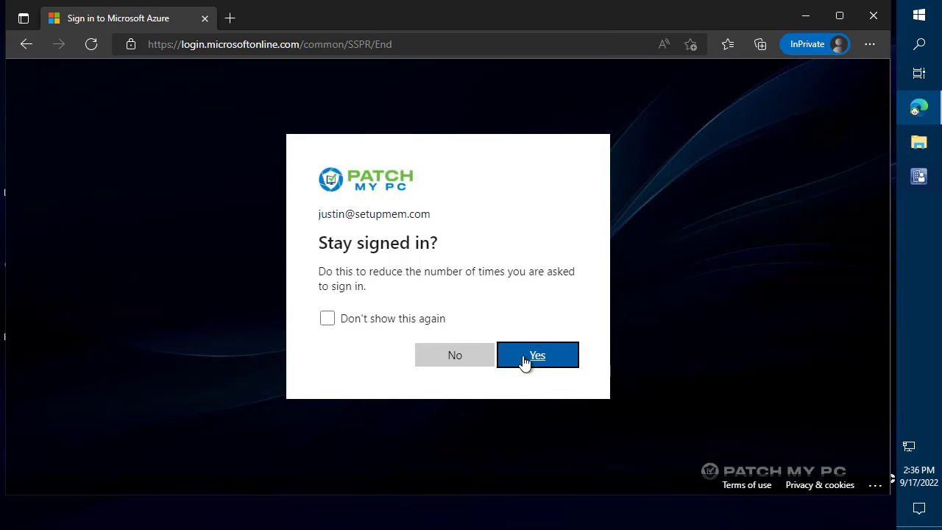
Choose to stay signed in and open the Devices overview in Endpoint Manager
left_click(524, 360)
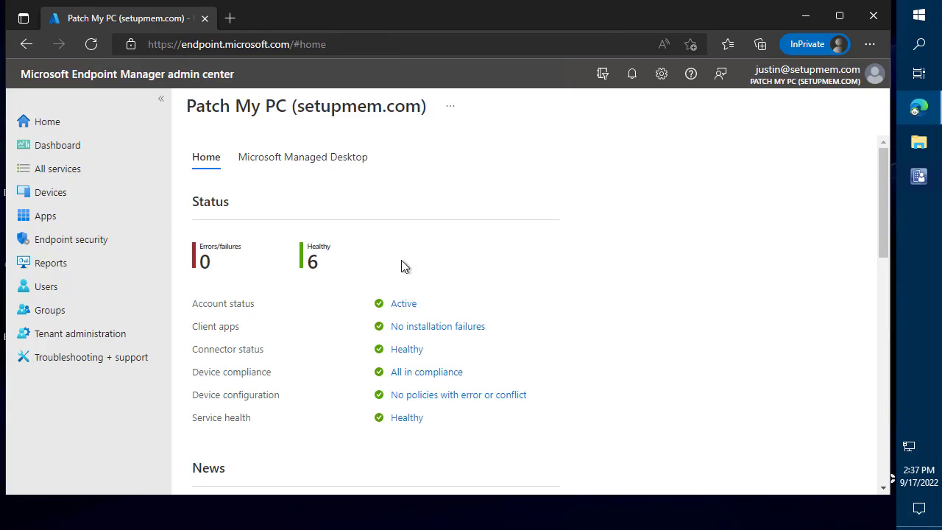
left_click(50, 193)
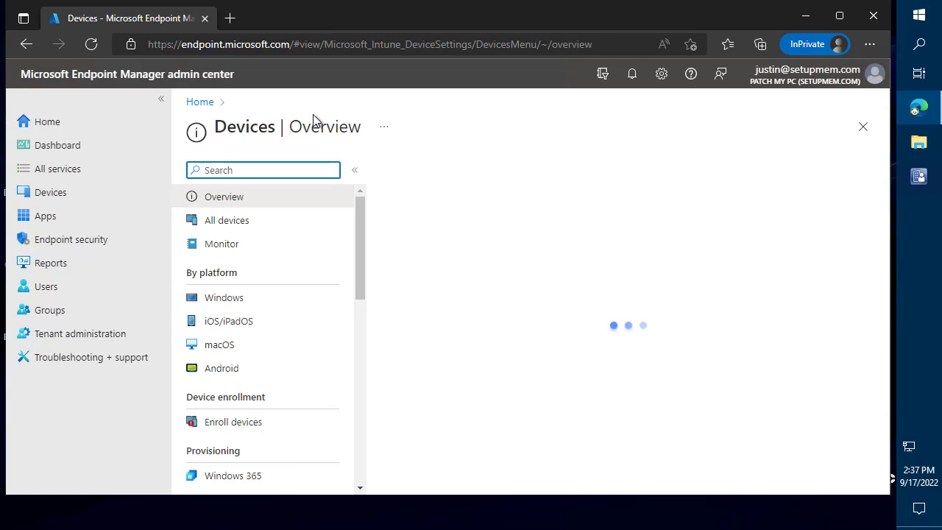
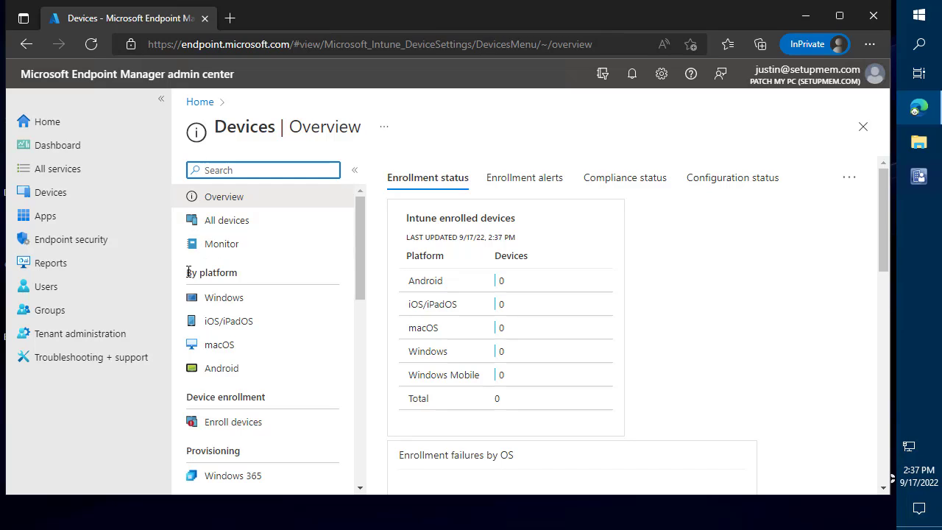
Refresh the Devices overview, then accept United States region and US keyboard, skipping a second layout
left_click(68, 197)
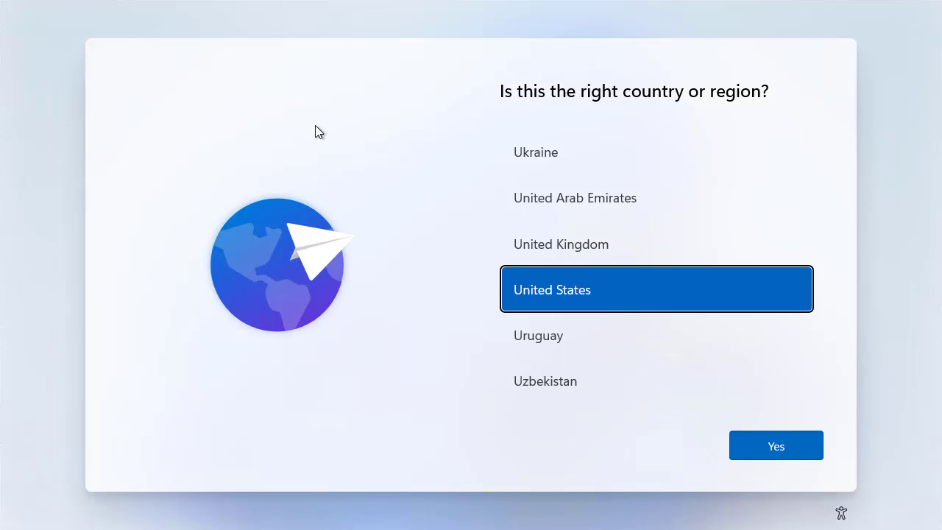
left_click(782, 447)
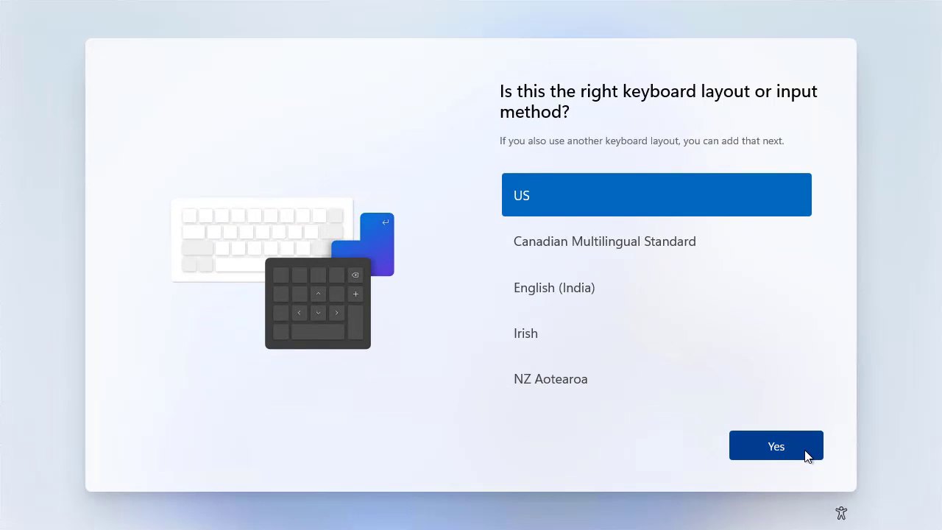
left_click(804, 449)
left_click(785, 447)
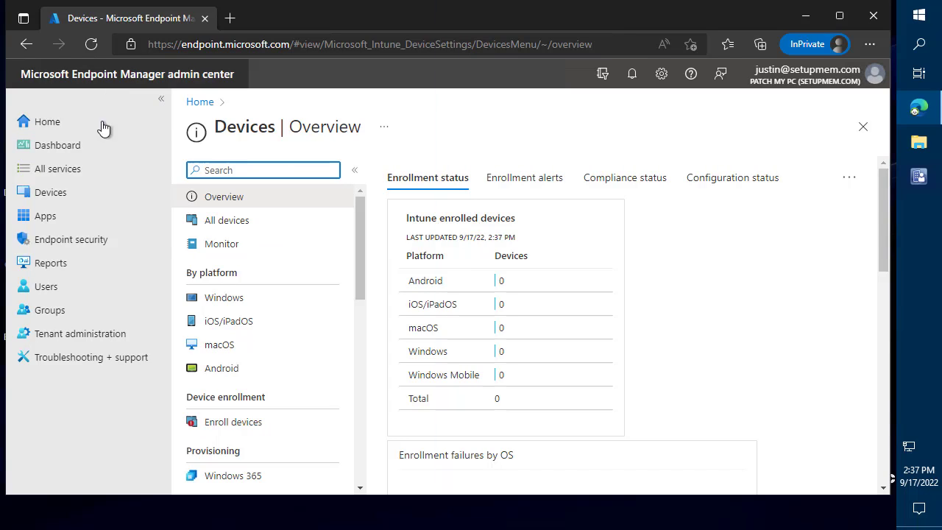
Open the enrolling user's profile from the Users list and show its single assigned license
left_click(231, 19)
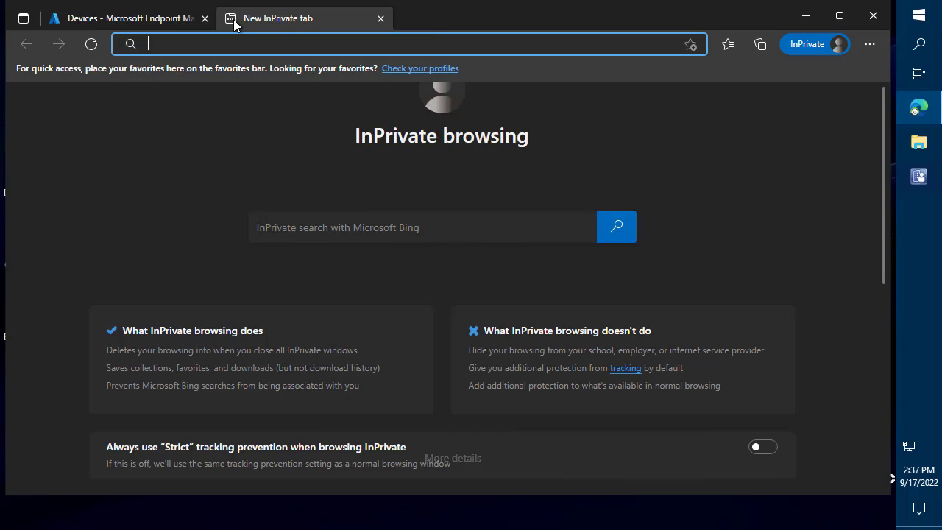
type("admin")
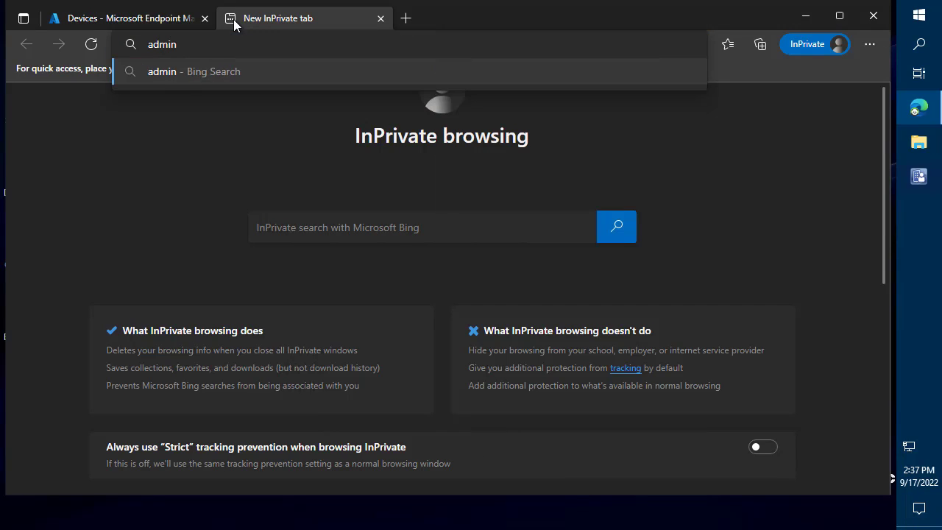
left_click(121, 19)
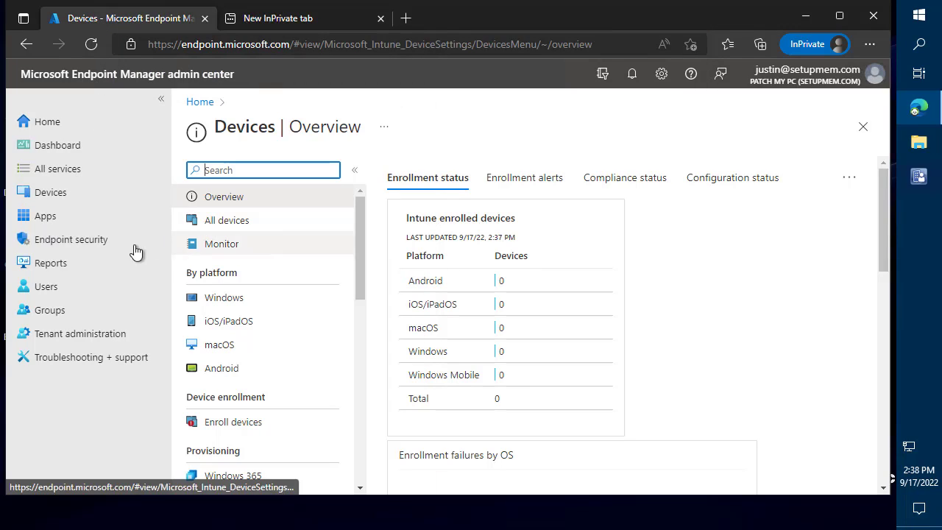
left_click(48, 295)
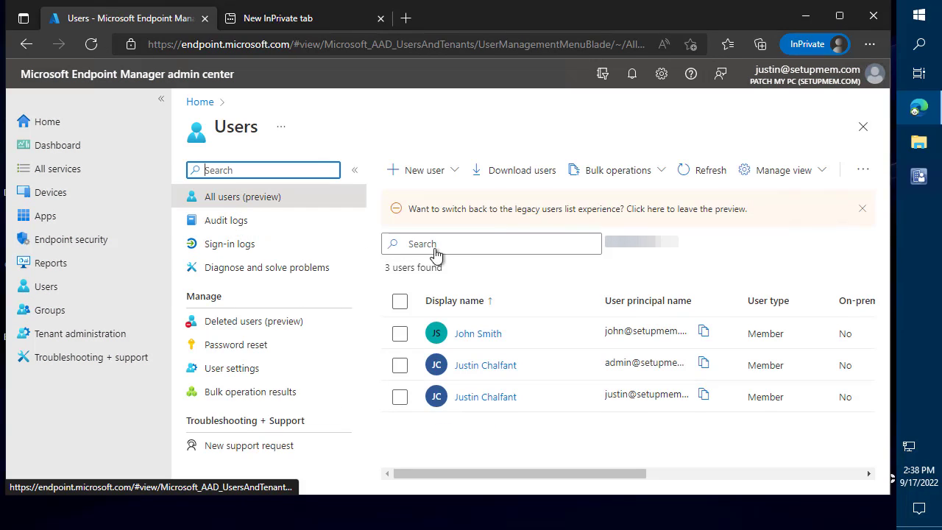
left_click(480, 336)
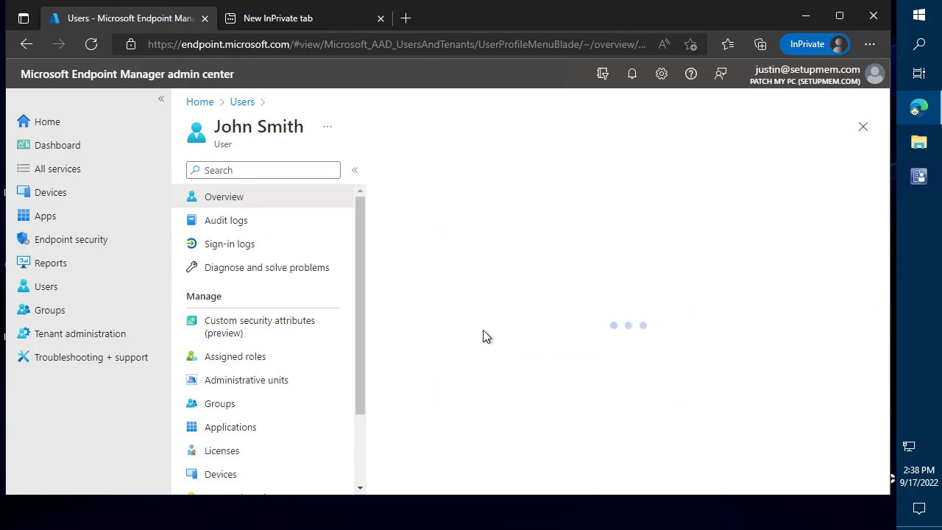
scroll(565, 273, "down", 1)
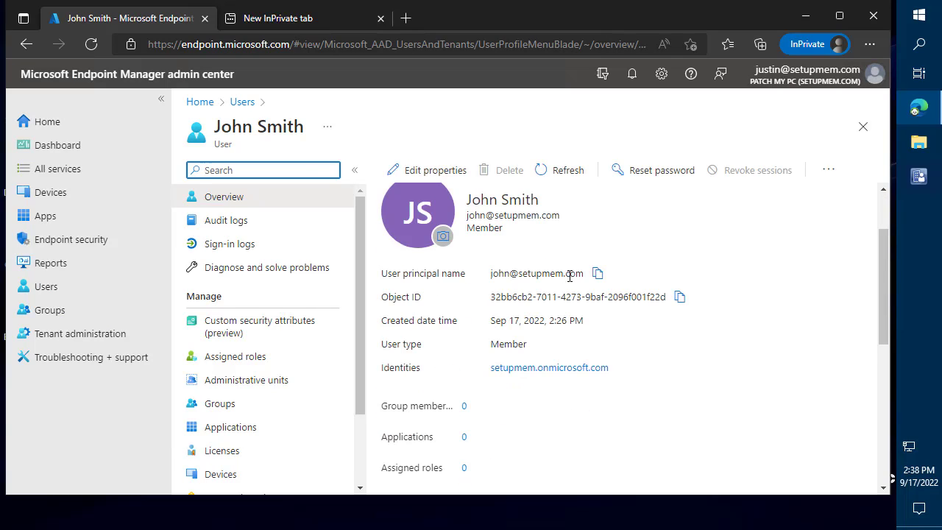
scroll(571, 280, "down", 2)
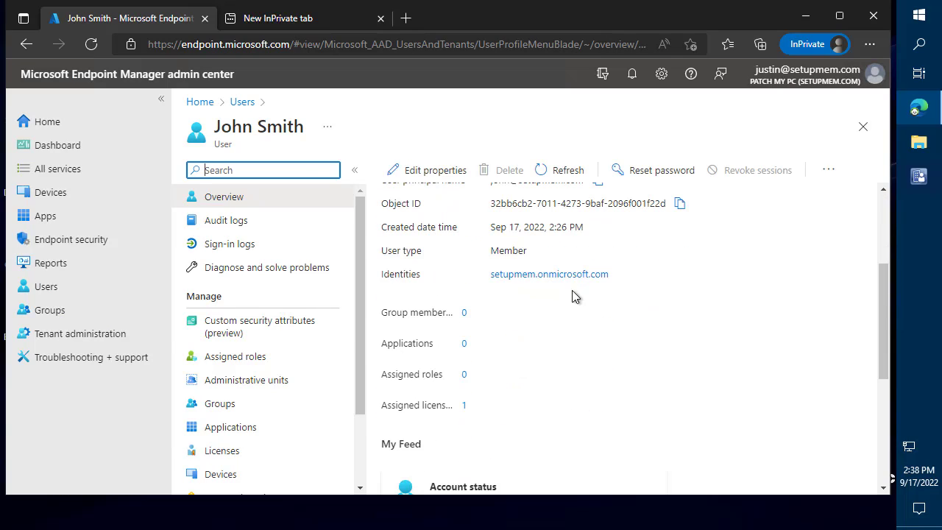
left_click(240, 452)
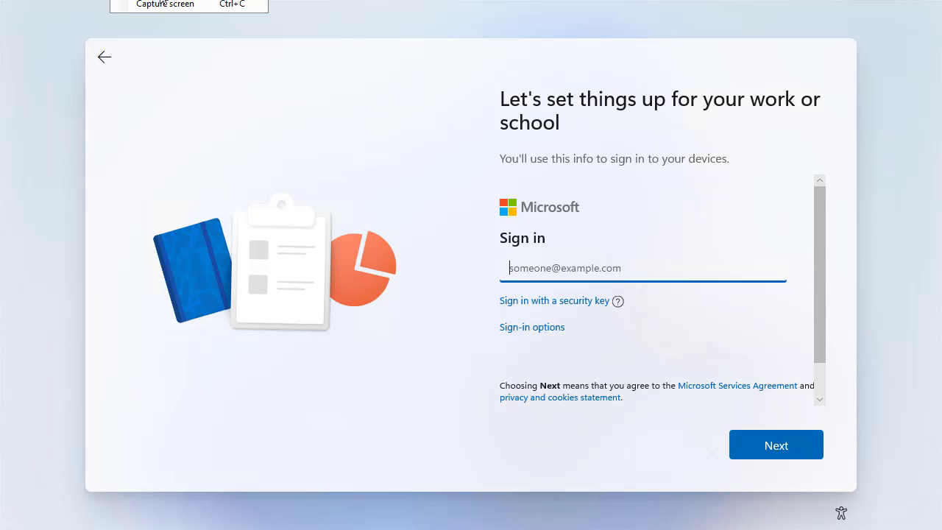
Sign in to Windows setup with the work account's e-mail address and password
key("ctrl+v")
left_click(802, 452)
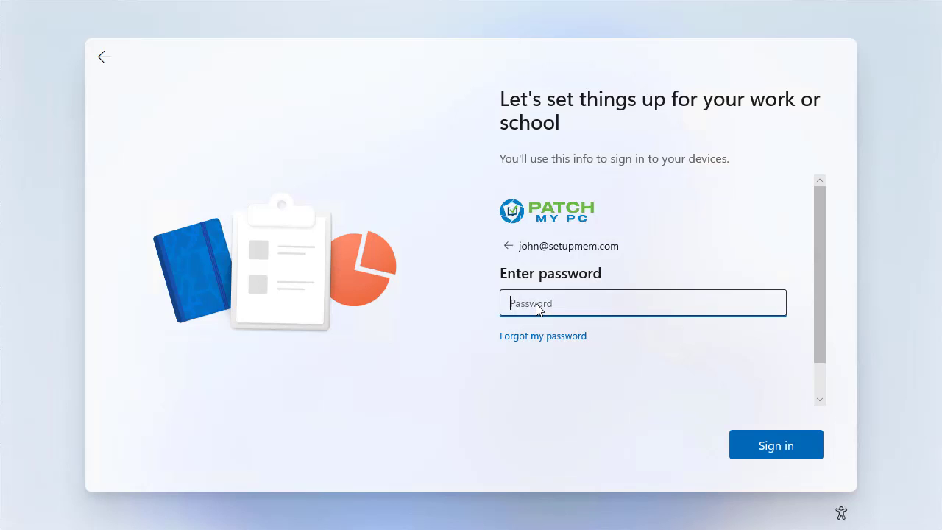
key("ctrl+v")
left_click(761, 454)
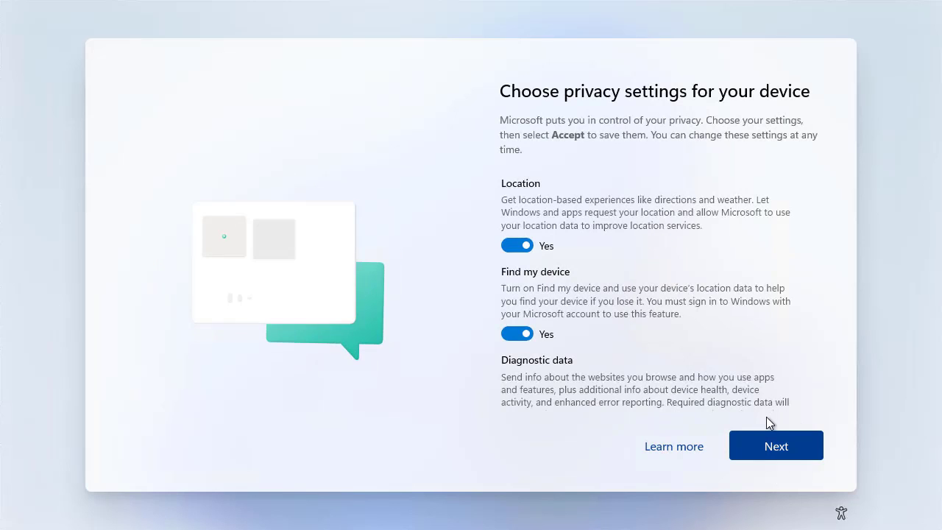
Accept the privacy settings so setup finishes at the Windows desktop
left_click(773, 446)
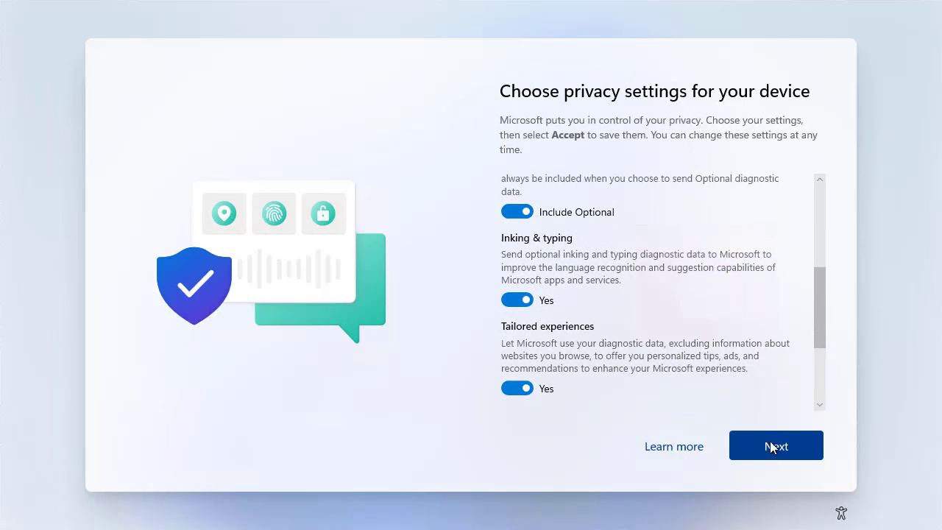
scroll(634, 299, "down", 2)
left_click(772, 438)
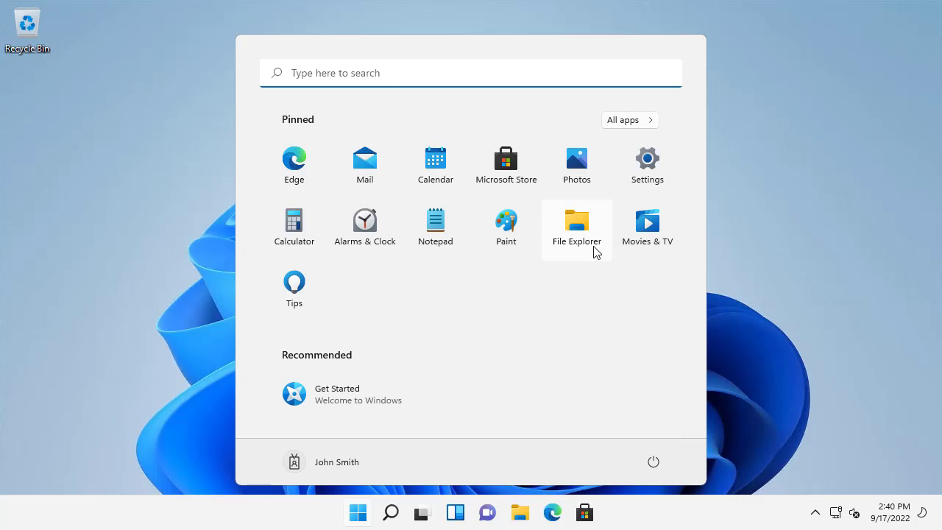
In Settings > Accounts > Access work or school, open the work account's Info and sync the device
left_click(648, 163)
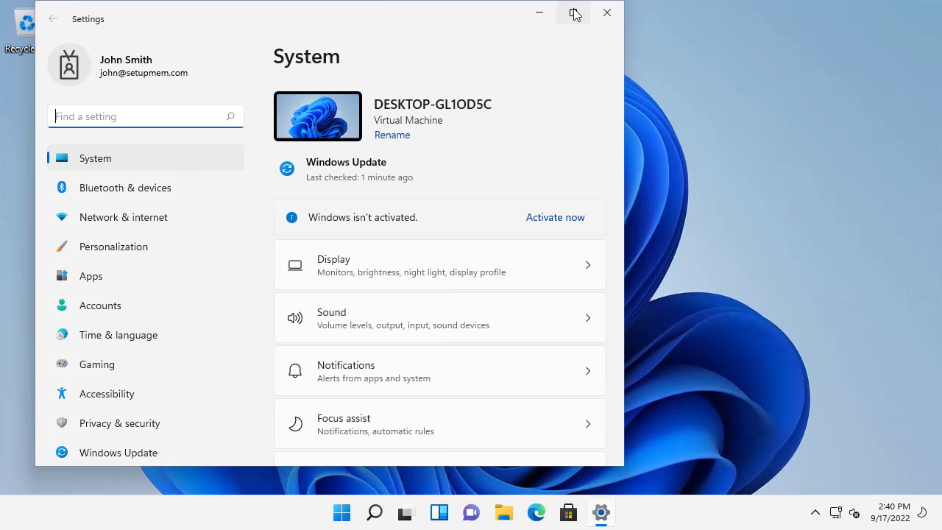
left_click(575, 14)
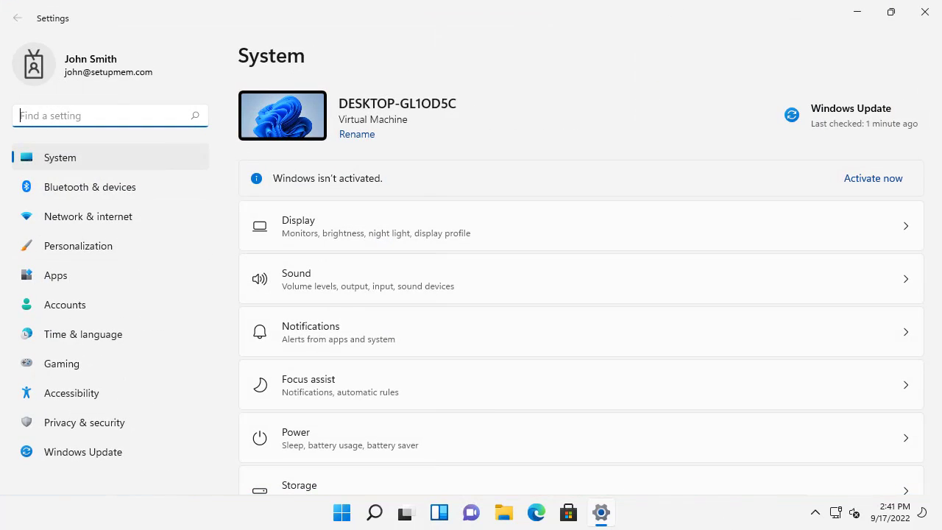
left_click(60, 305)
scroll(346, 368, "down", 1)
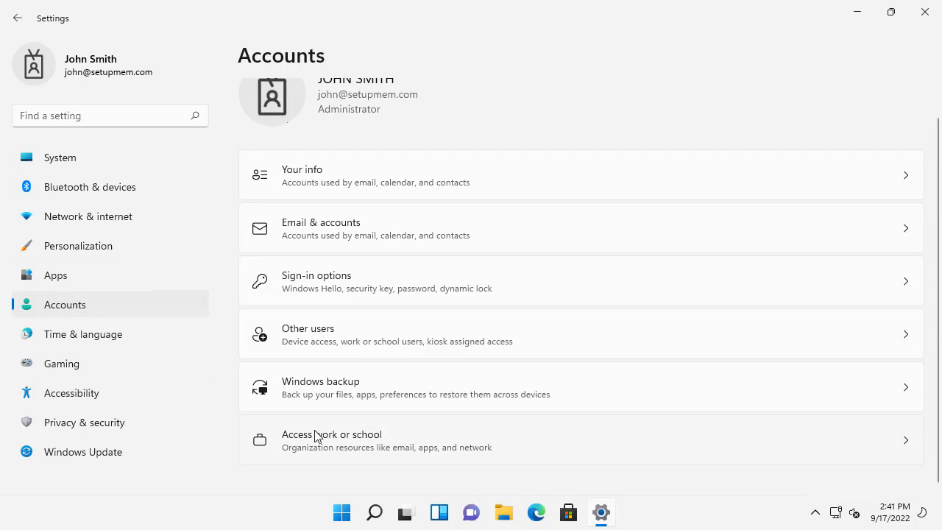
left_click(407, 446)
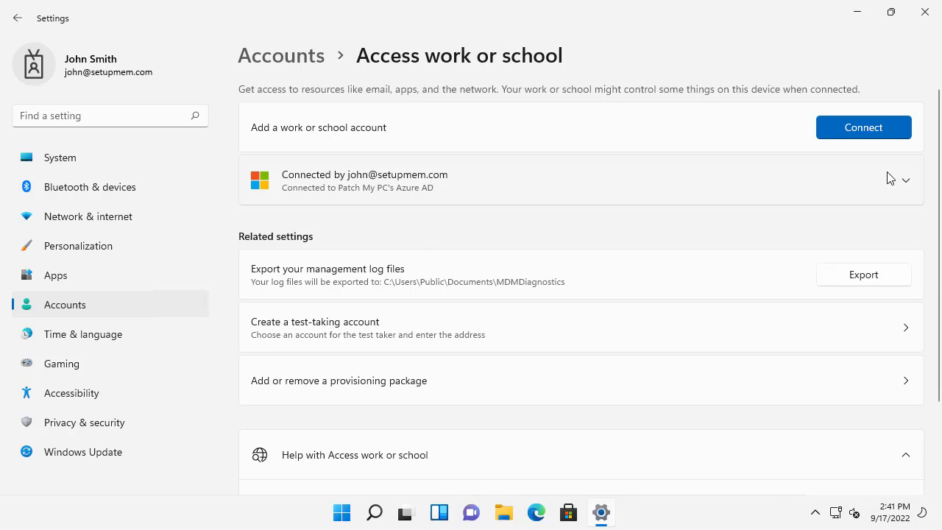
left_click(908, 187)
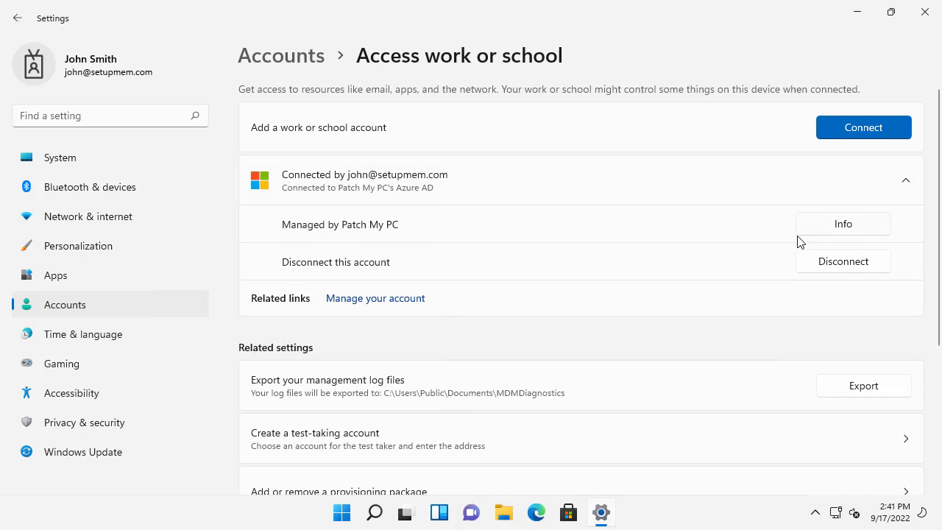
left_click(843, 224)
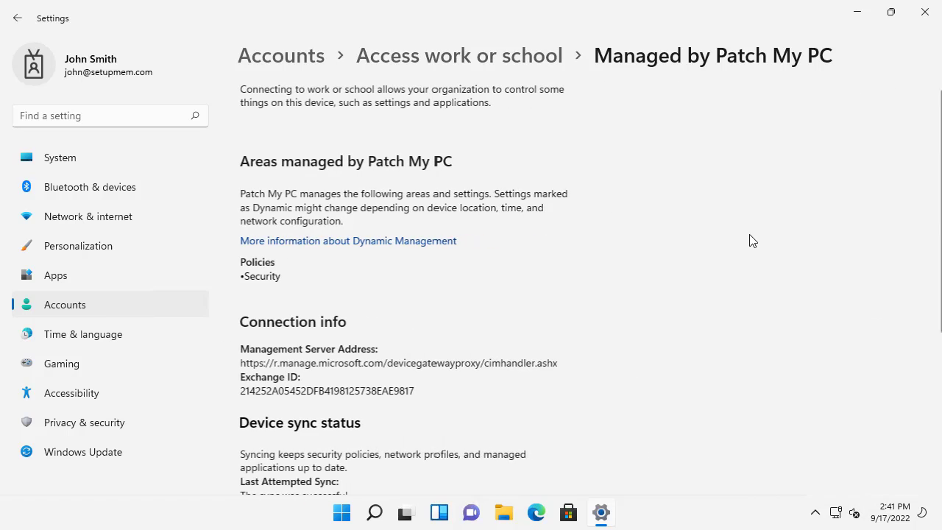
scroll(304, 287, "down", 3)
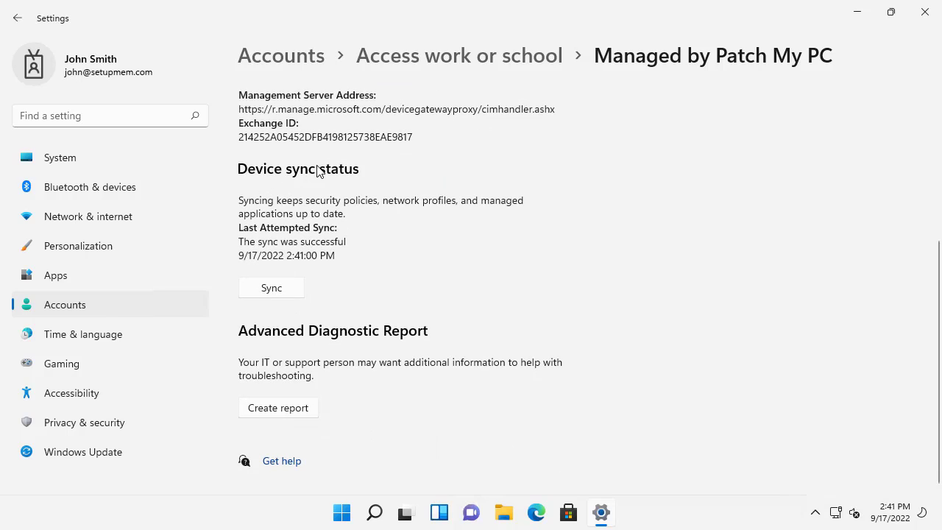
left_click(277, 288)
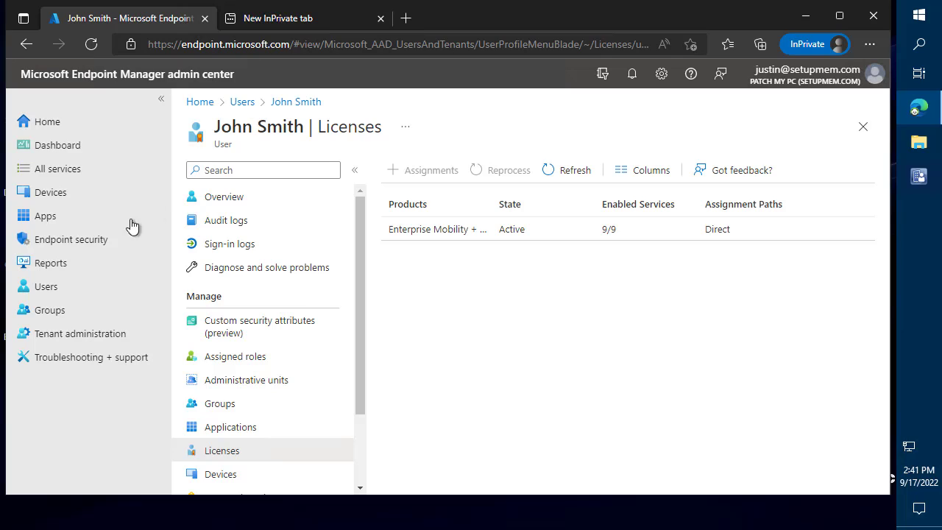
Open All devices and refresh until DESKTOP-GL1OD5C appears as Intune-managed and Compliant
left_click(65, 193)
left_click(260, 220)
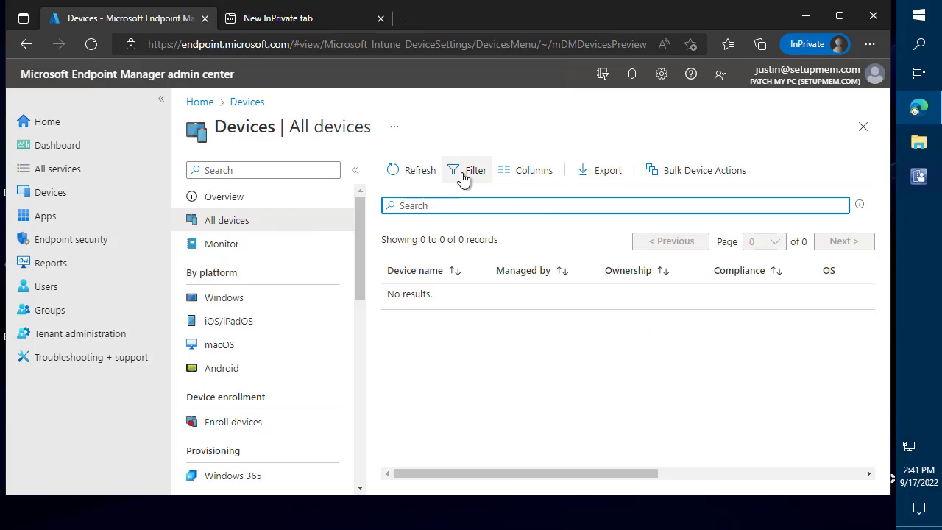
left_click(412, 170)
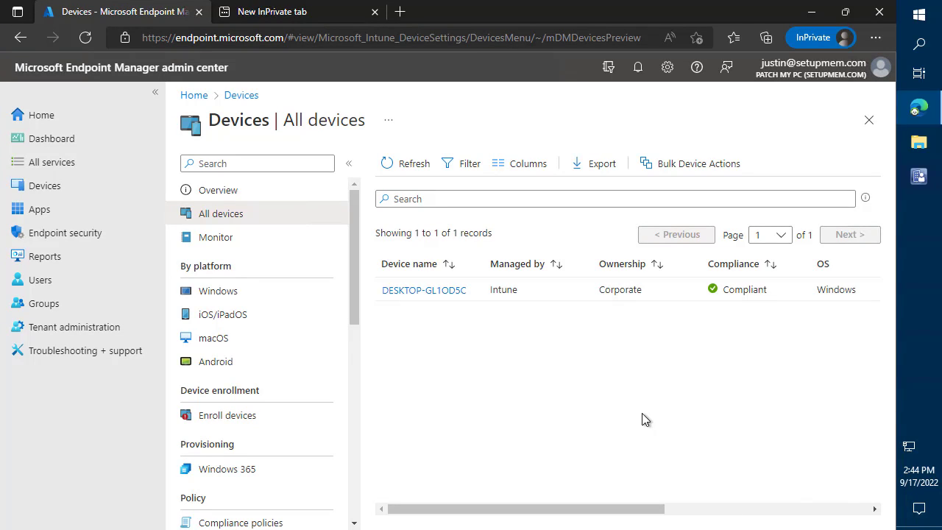
left_click(403, 166)
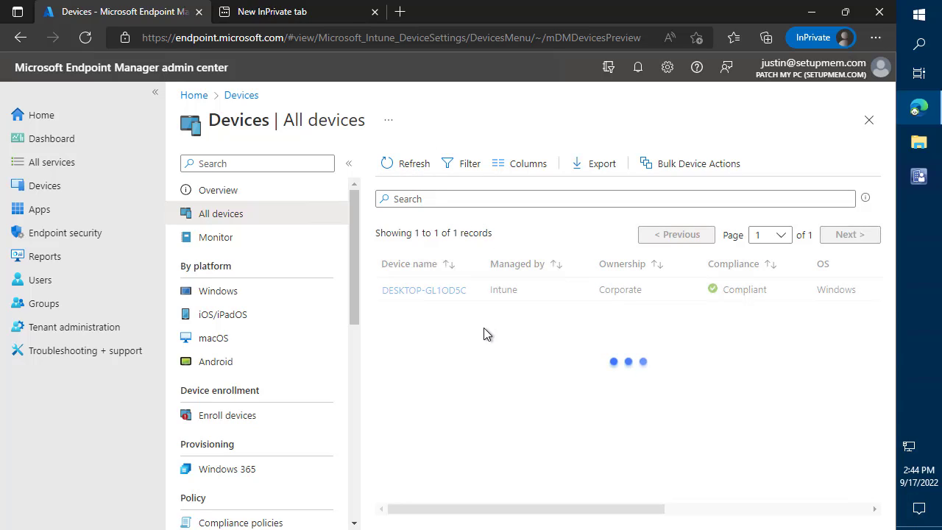
Open DESKTOP-GL1OD5C, check its Discovered apps, then browse its Hardware details
left_click(451, 295)
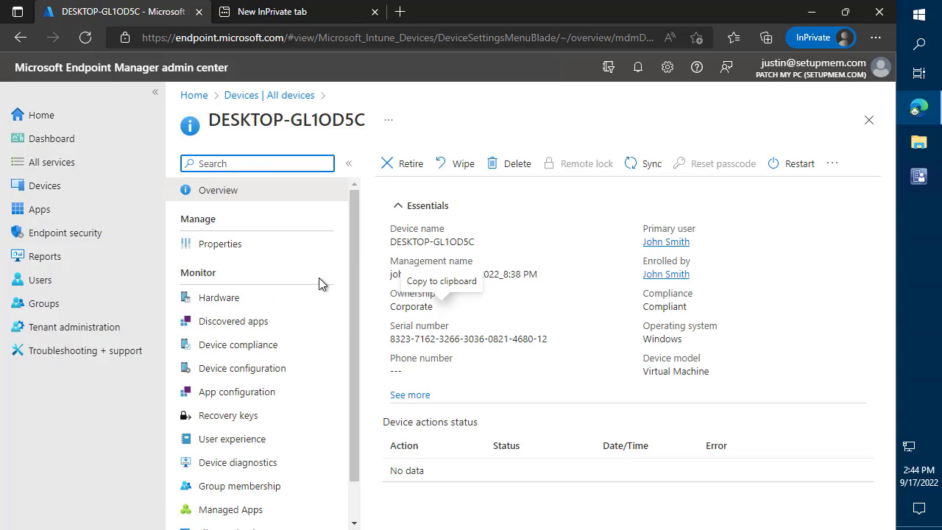
left_click(256, 321)
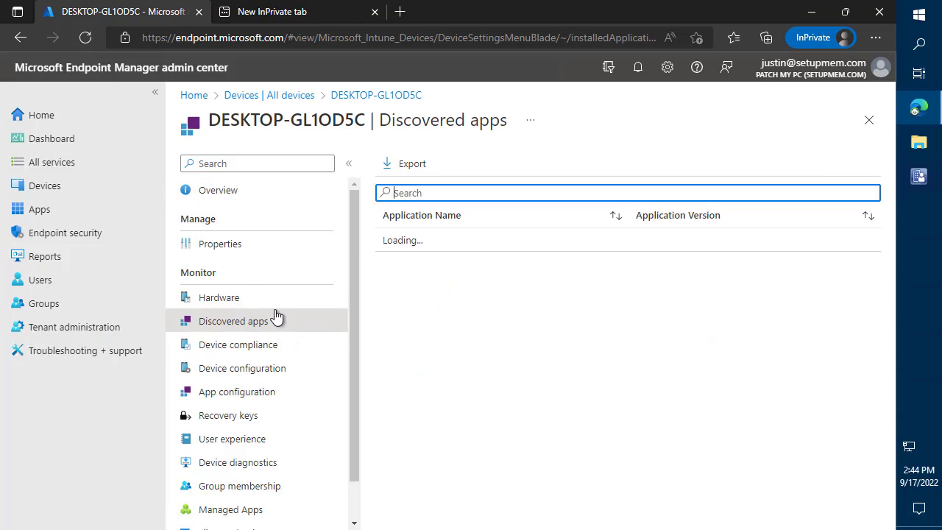
left_click(245, 302)
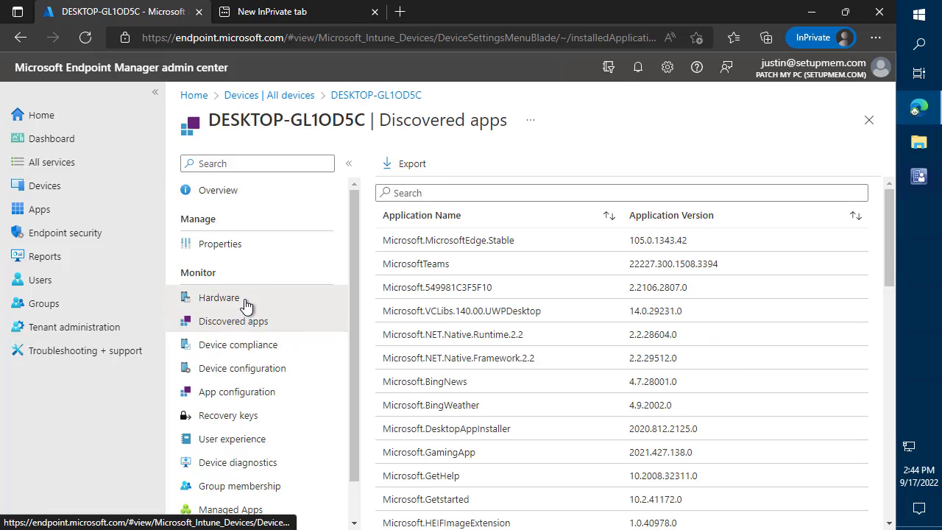
scroll(524, 318, "down", 6)
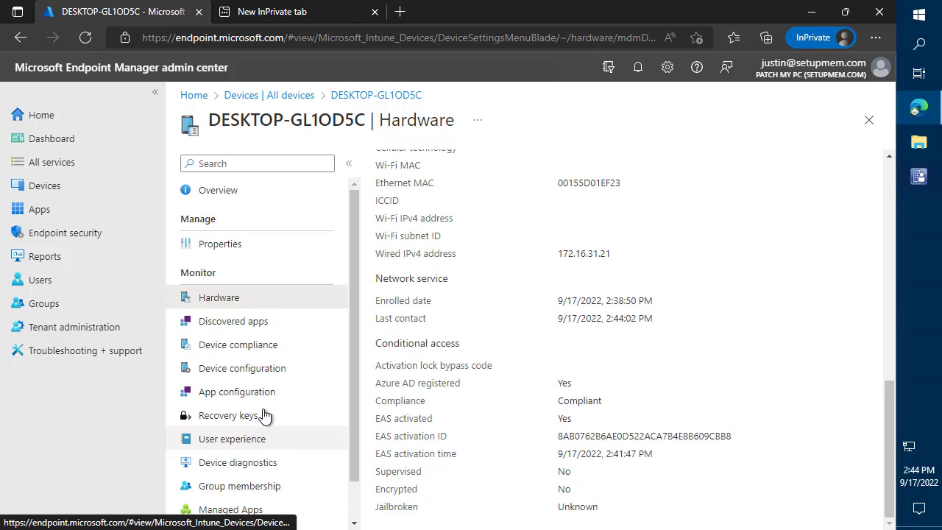
scroll(265, 416, "down", 1)
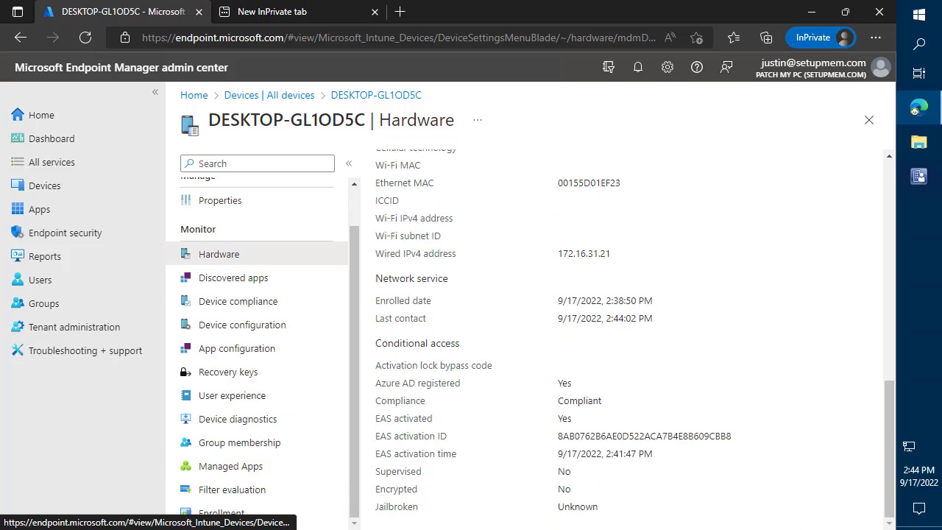
scroll(749, 442, "up", 3)
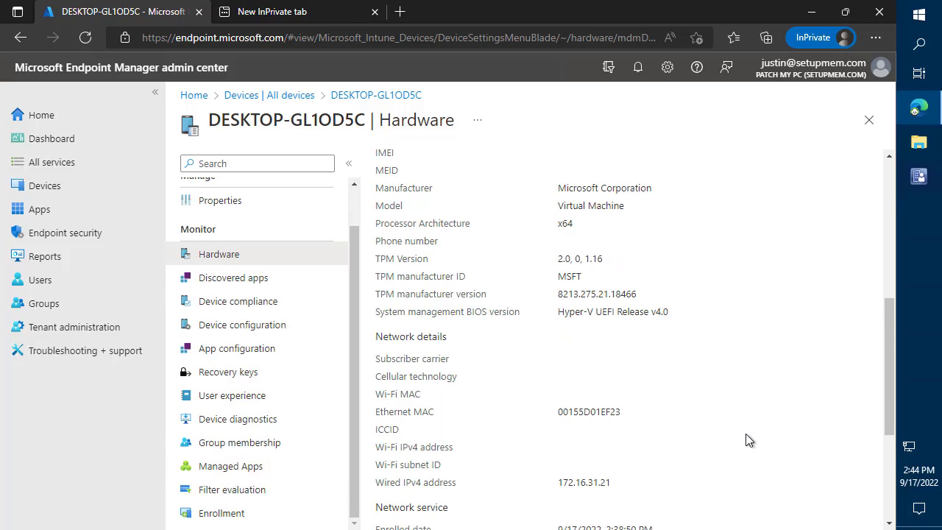